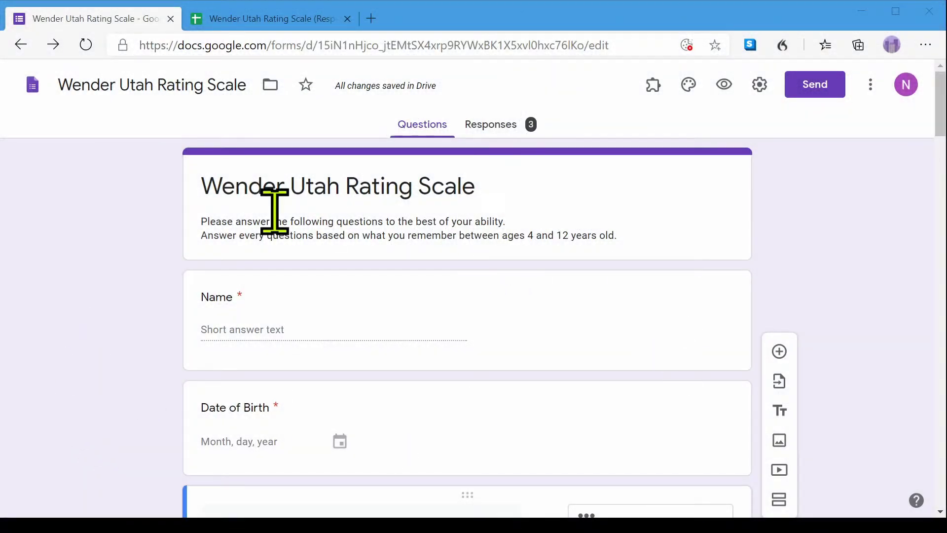
Scroll through Word's table of 25 ADHD questions and select the cutoff-score paragraph.
{"action": "scroll", "coordinate": [334, 220], "scroll_direction": "down", "scroll_amount": 7}
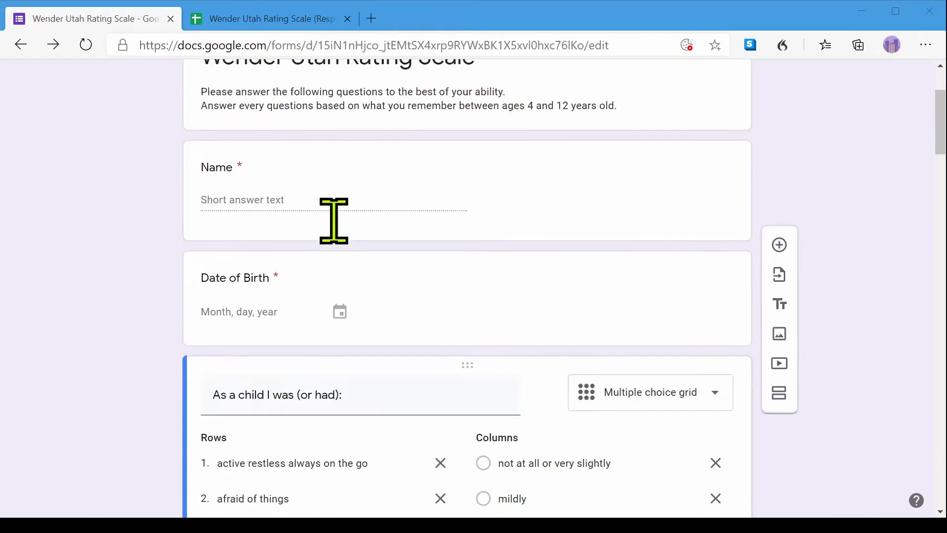
{"action": "scroll", "coordinate": [335, 223], "scroll_direction": "down", "scroll_amount": 20}
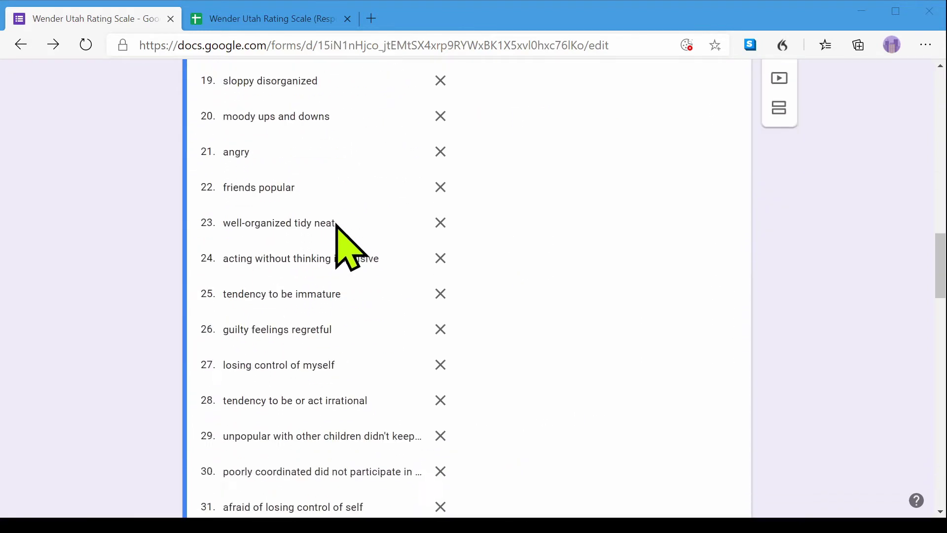
{"action": "scroll", "coordinate": [335, 223], "scroll_direction": "down", "scroll_amount": 15}
{"action": "scroll", "coordinate": [340, 229], "scroll_direction": "up", "scroll_amount": 20}
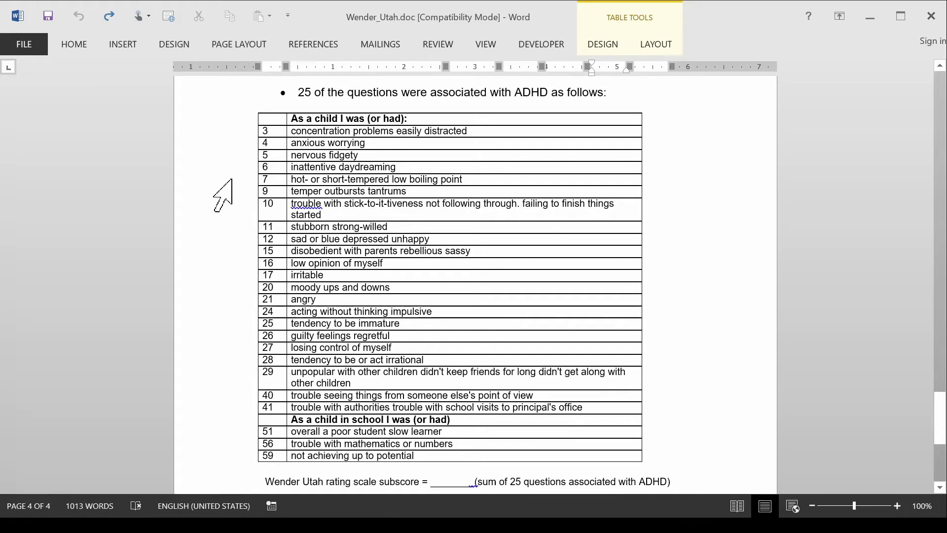
{"action": "scroll", "coordinate": [224, 444], "scroll_direction": "down", "scroll_amount": 7}
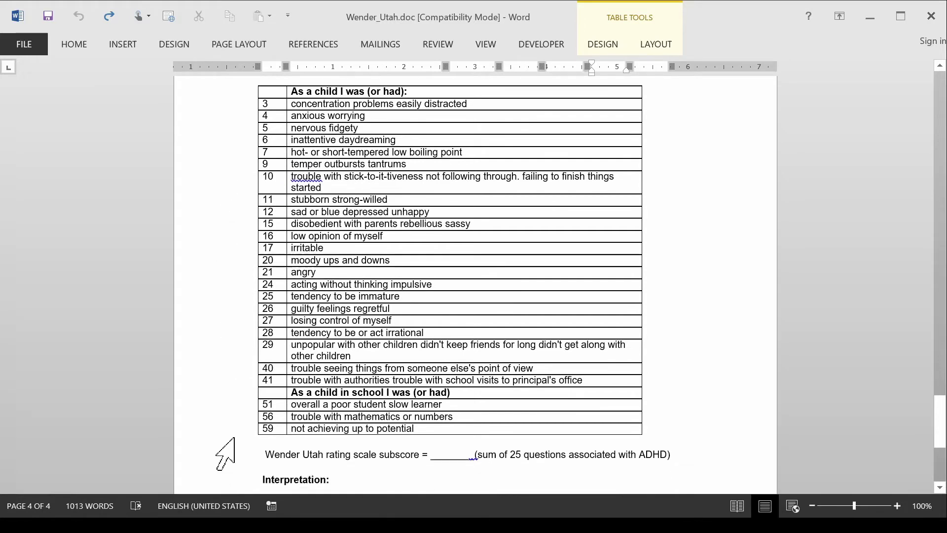
{"action": "left_click_drag", "start_coordinate": [263, 310], "coordinate": [541, 325]}
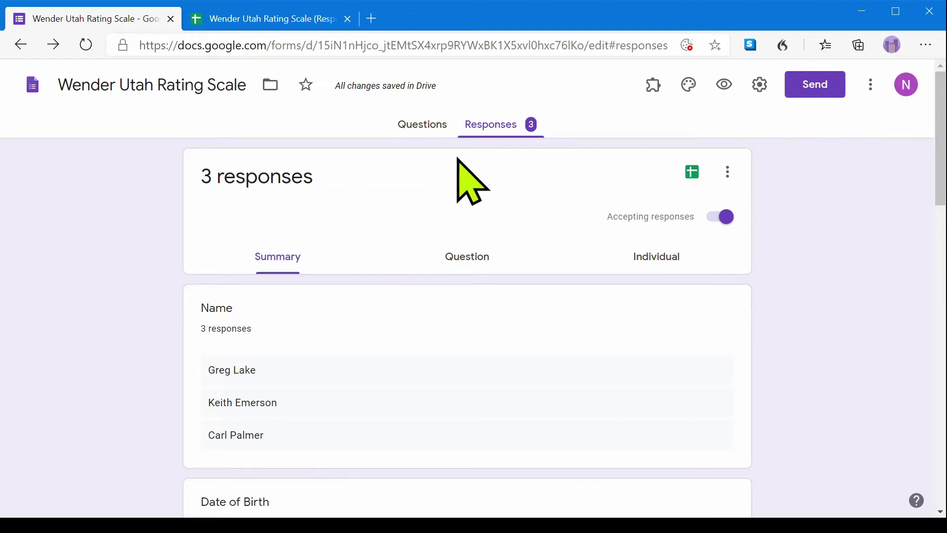
{"action": "scroll", "coordinate": [423, 338], "scroll_direction": "down", "scroll_amount": 15}
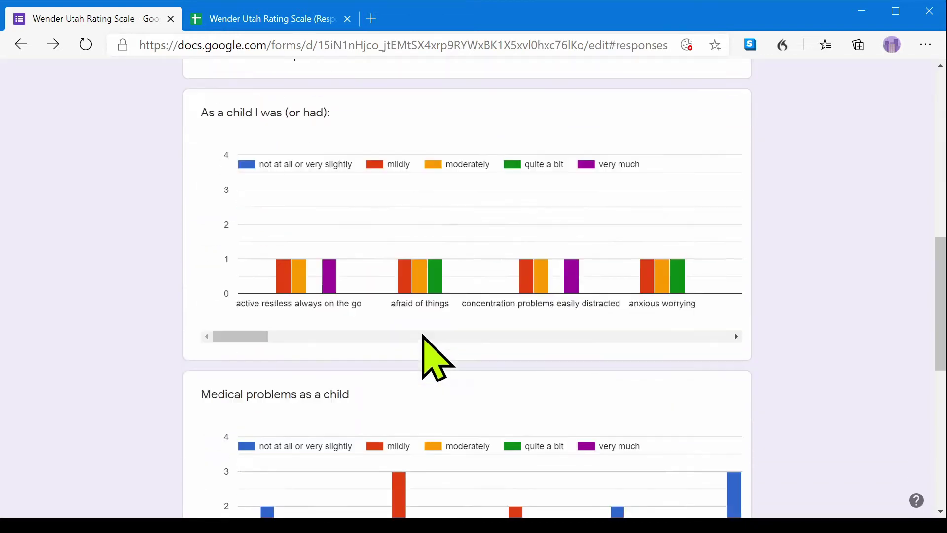
{"action": "scroll", "coordinate": [422, 334], "scroll_direction": "down", "scroll_amount": 6}
{"action": "scroll", "coordinate": [423, 349], "scroll_direction": "up", "scroll_amount": 20}
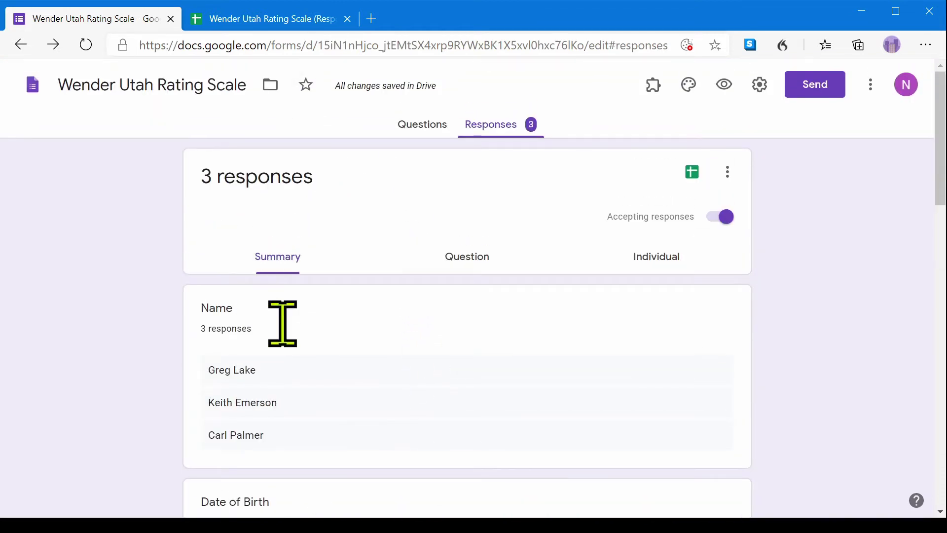
Open the responses spreadsheet's Scored sheet and scroll through its item scores.
{"action": "left_click", "coordinate": [271, 25]}
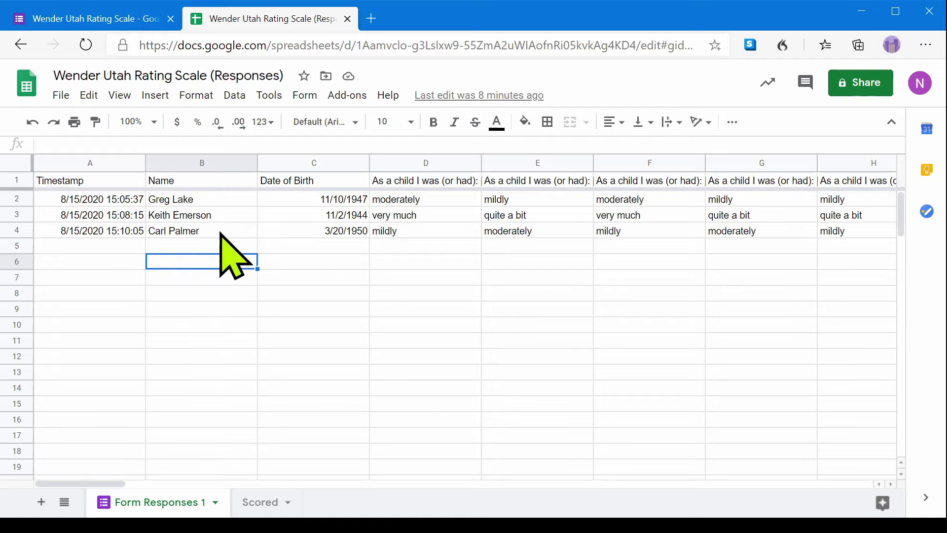
{"action": "left_click", "coordinate": [250, 508]}
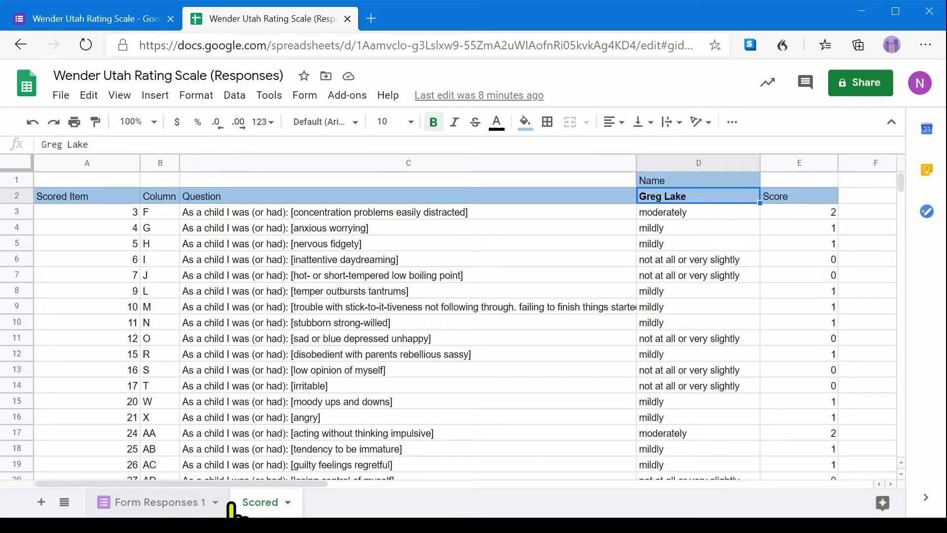
{"action": "scroll", "coordinate": [357, 344], "scroll_direction": "down", "scroll_amount": 1}
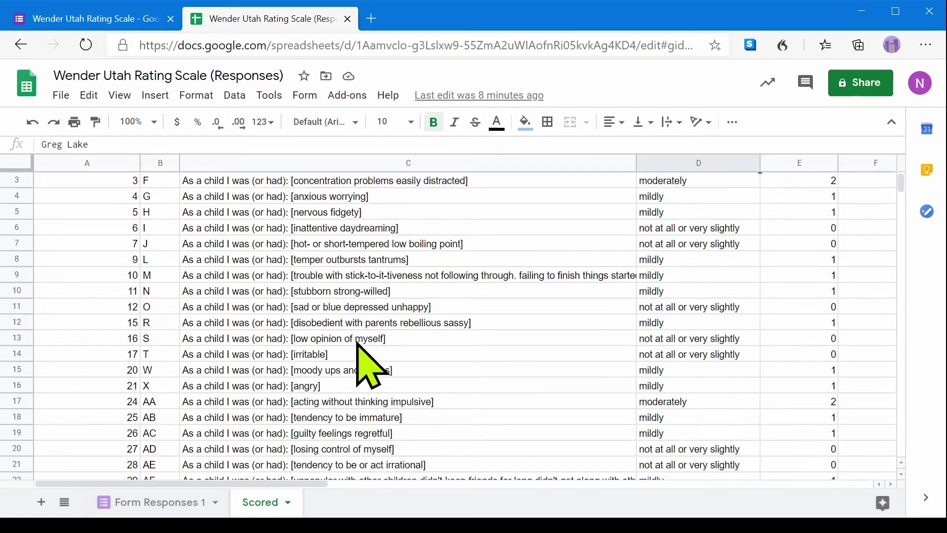
{"action": "scroll", "coordinate": [356, 344], "scroll_direction": "down", "scroll_amount": 4}
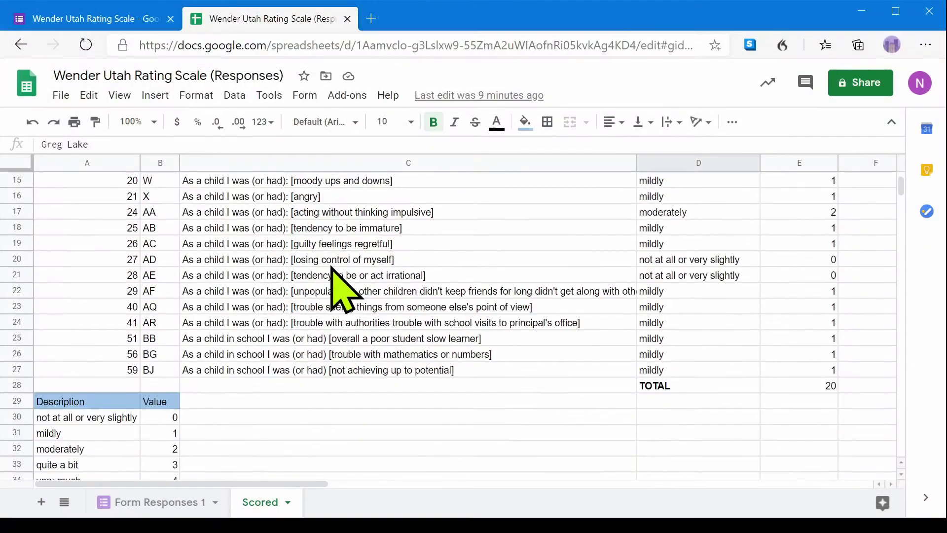
Inspect the TOTAL cell E28, whose =SUM(E3:E27) formula gives 20.
{"action": "scroll", "coordinate": [343, 291], "scroll_direction": "down", "scroll_amount": 3}
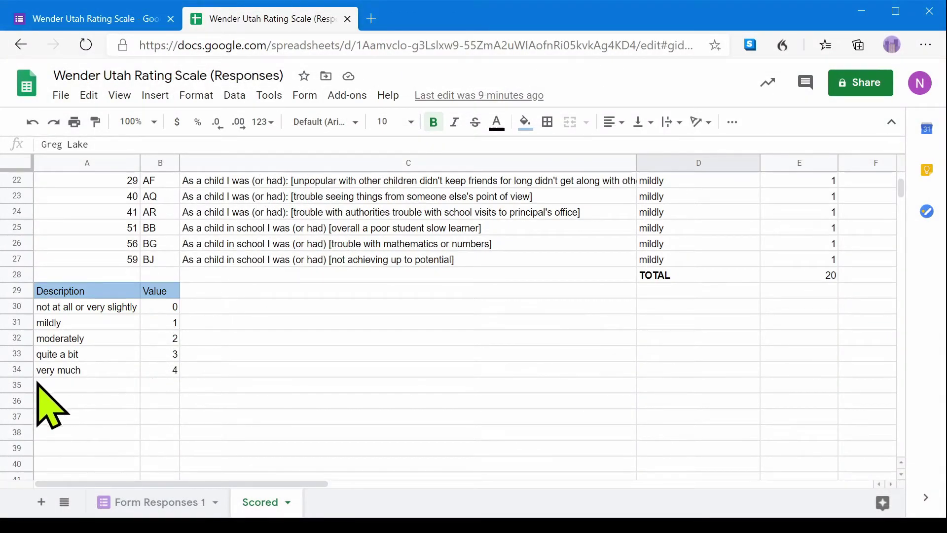
{"action": "scroll", "coordinate": [387, 317], "scroll_direction": "up", "scroll_amount": 7}
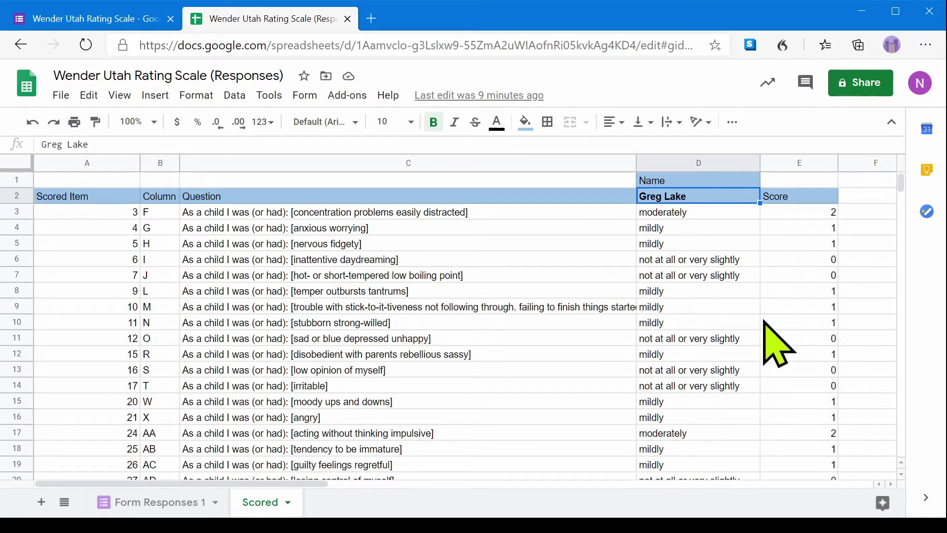
{"action": "scroll", "coordinate": [774, 338], "scroll_direction": "down", "scroll_amount": 3}
{"action": "scroll", "coordinate": [762, 350], "scroll_direction": "down", "scroll_amount": 1}
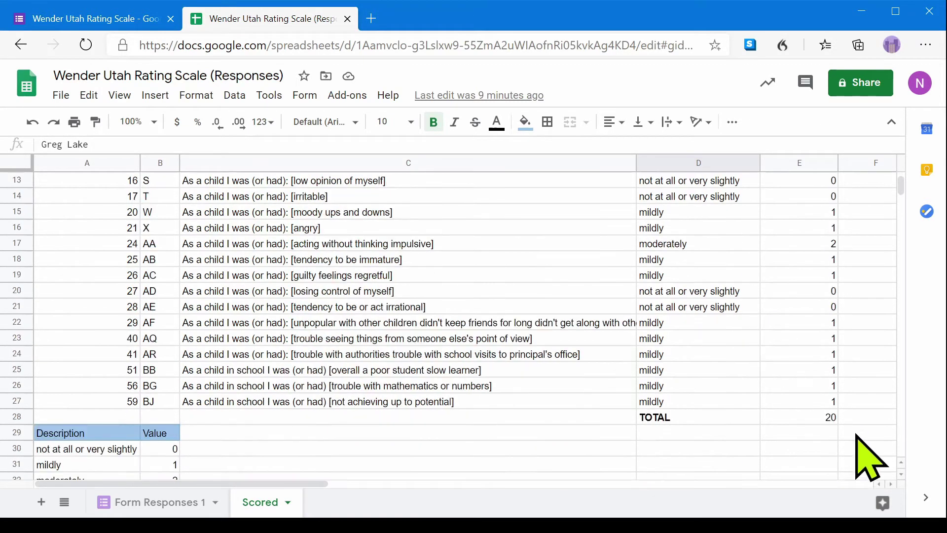
{"action": "left_click", "coordinate": [823, 417]}
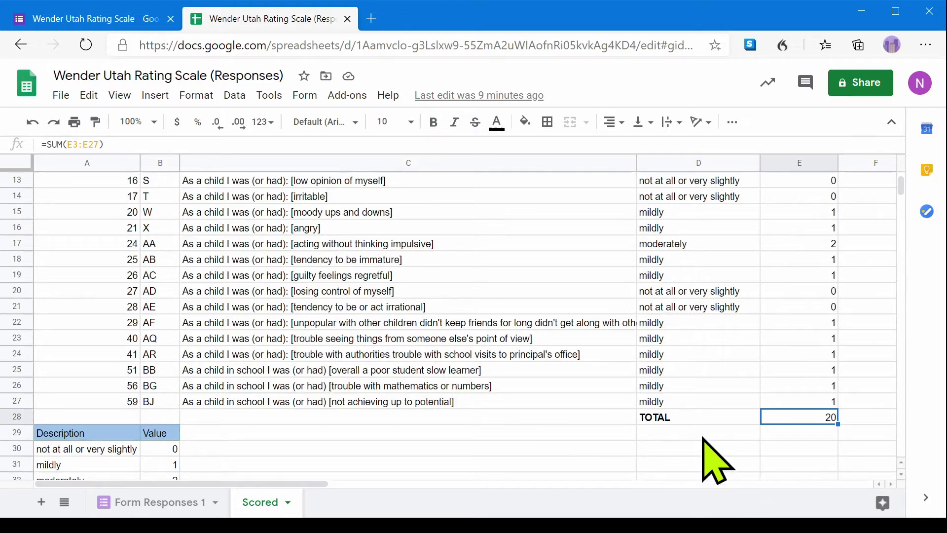
{"action": "scroll", "coordinate": [829, 423], "scroll_direction": "up", "scroll_amount": 4}
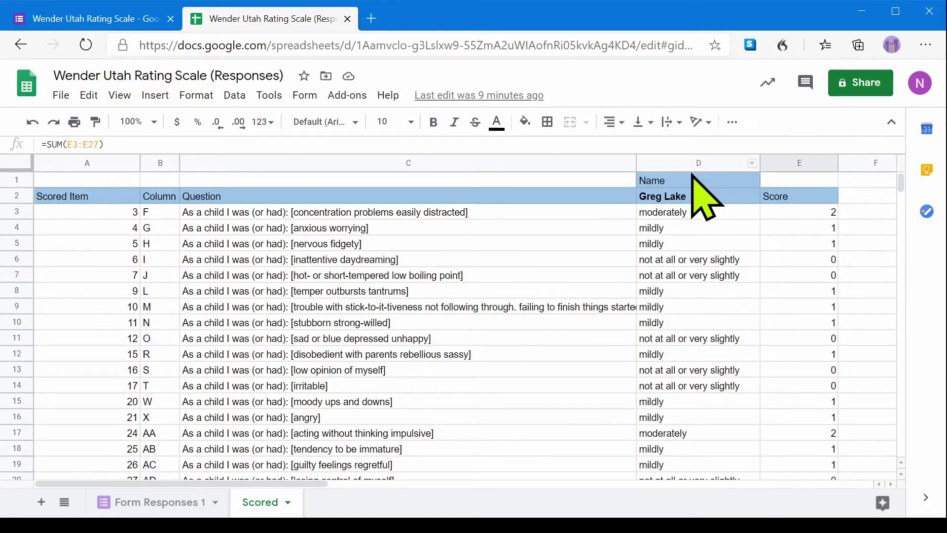
Enter another respondent's name in cell D2 and review the recalculated scores.
{"action": "left_click", "coordinate": [693, 195]}
{"action": "type", "text": "Carl P"}
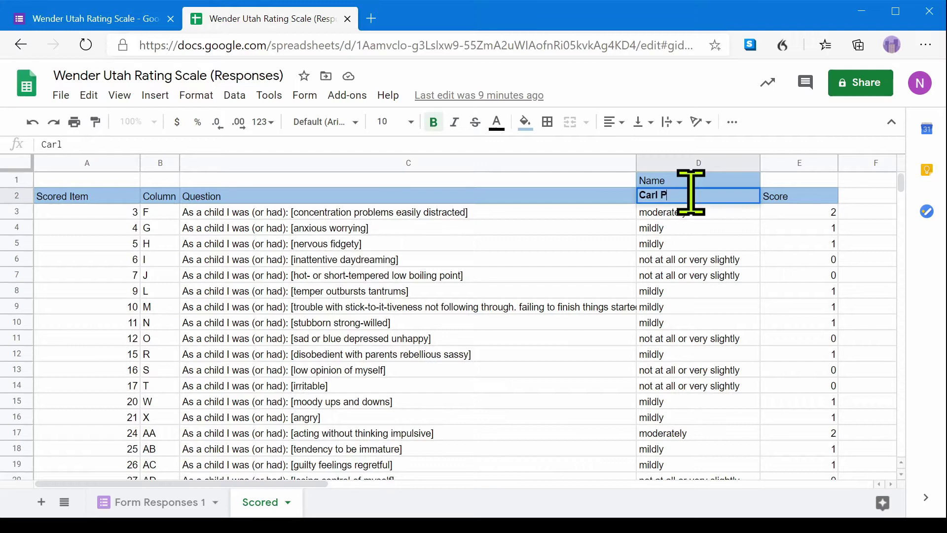
{"action": "type", "text": "almer"}
{"action": "key", "text": "Return"}
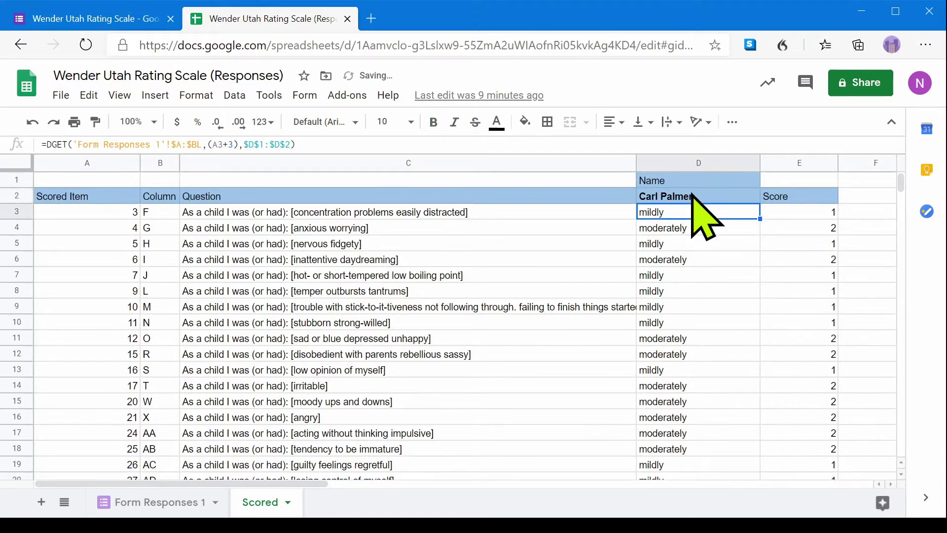
{"action": "scroll", "coordinate": [771, 232], "scroll_direction": "down", "scroll_amount": 3}
{"action": "scroll", "coordinate": [754, 355], "scroll_direction": "down", "scroll_amount": 1}
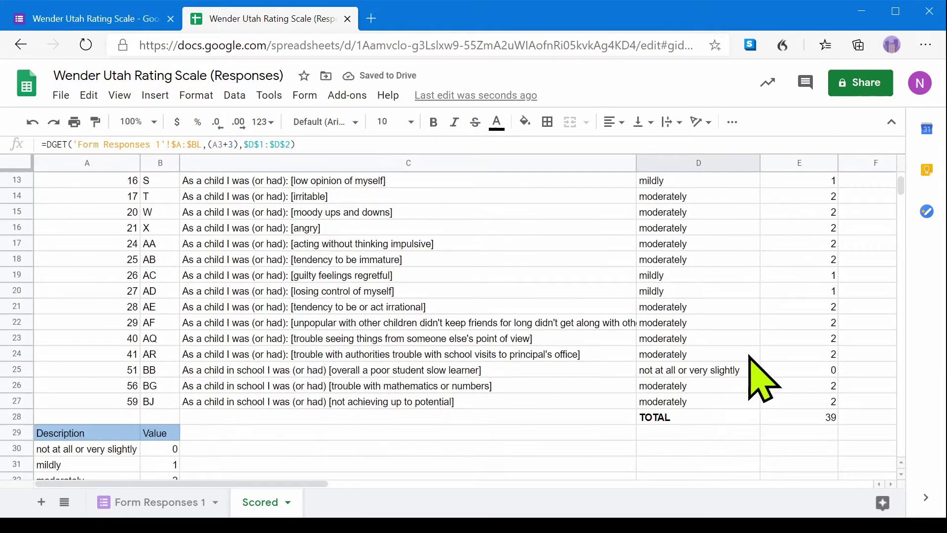
{"action": "scroll", "coordinate": [779, 405], "scroll_direction": "up", "scroll_amount": 4}
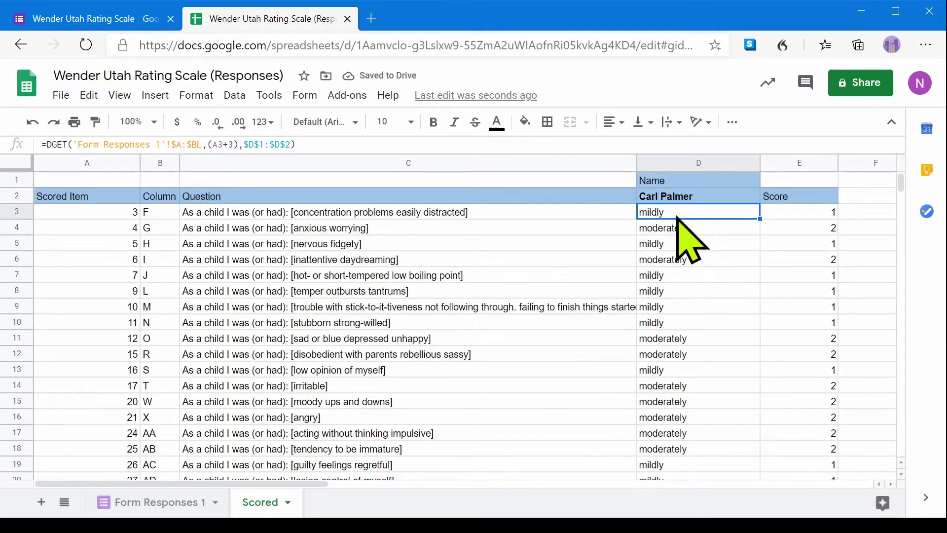
Set D2 to the suggested respondent name starting with K, giving a total of 68.
{"action": "left_click", "coordinate": [684, 198]}
{"action": "type", "text": "K"}
{"action": "key", "text": "Return"}
{"action": "scroll", "coordinate": [774, 397], "scroll_direction": "down", "scroll_amount": 5}
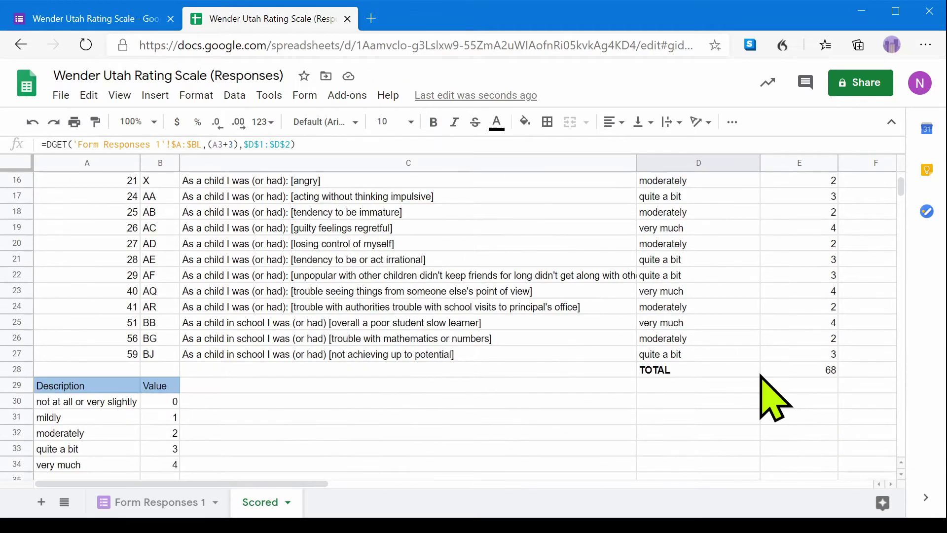
{"action": "scroll", "coordinate": [782, 391], "scroll_direction": "up", "scroll_amount": 5}
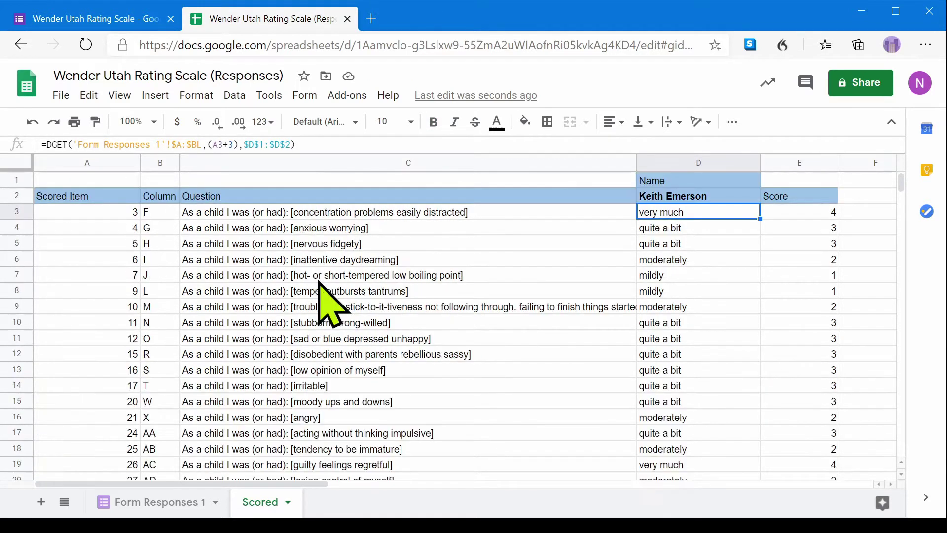
{"action": "scroll", "coordinate": [454, 291], "scroll_direction": "down", "scroll_amount": 1}
{"action": "scroll", "coordinate": [444, 306], "scroll_direction": "up", "scroll_amount": 1}
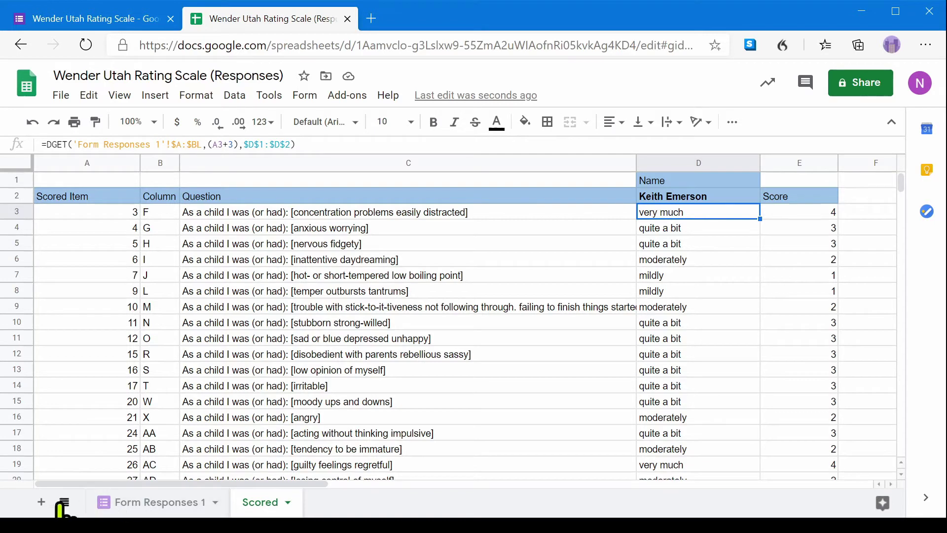
Add a new sheet renamed Scores and select its Name cell D2.
{"action": "left_click", "coordinate": [42, 504]}
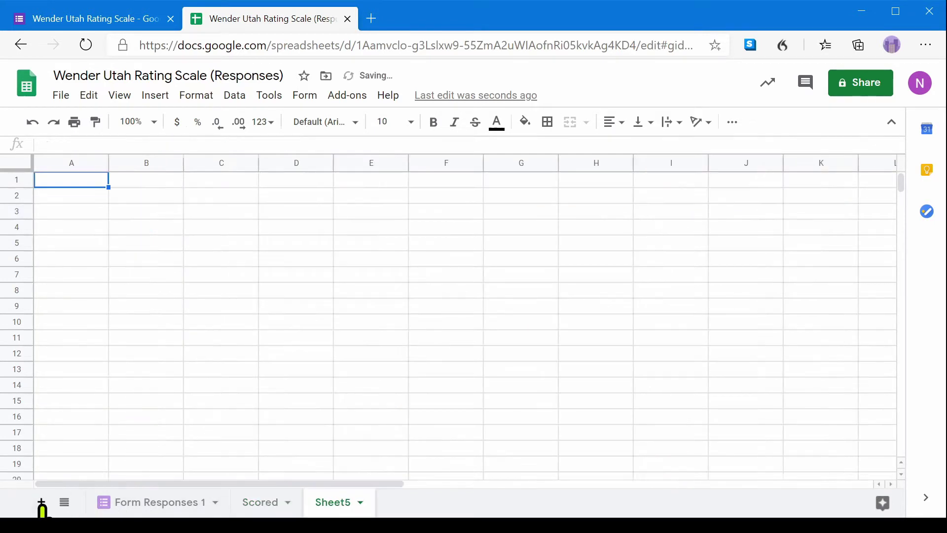
{"action": "left_click", "coordinate": [361, 503]}
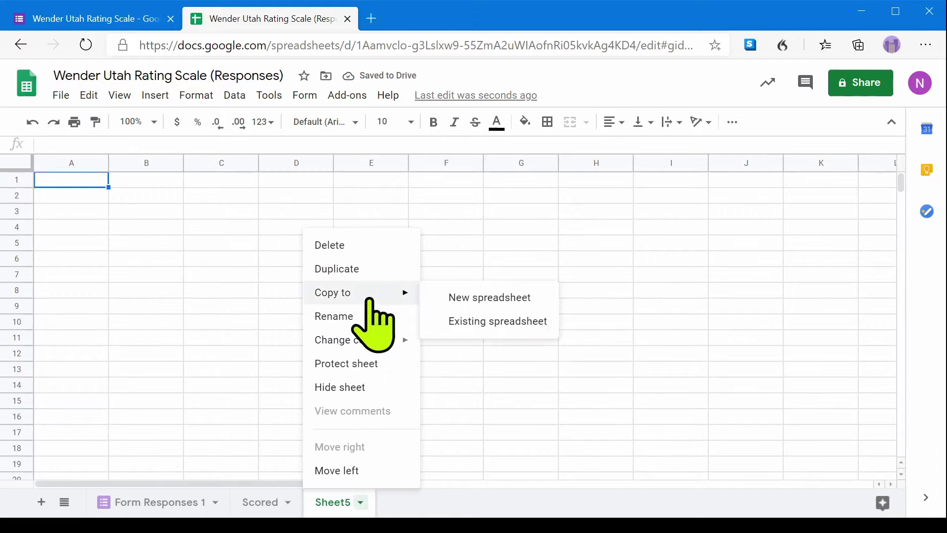
{"action": "left_click", "coordinate": [357, 318]}
{"action": "type", "text": "Score"}
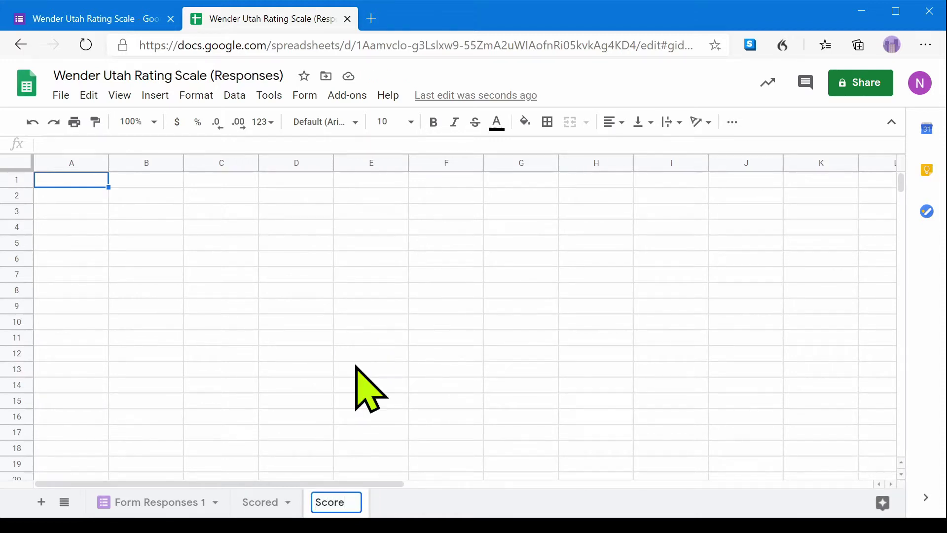
{"action": "type", "text": "s"}
{"action": "key", "text": "Return"}
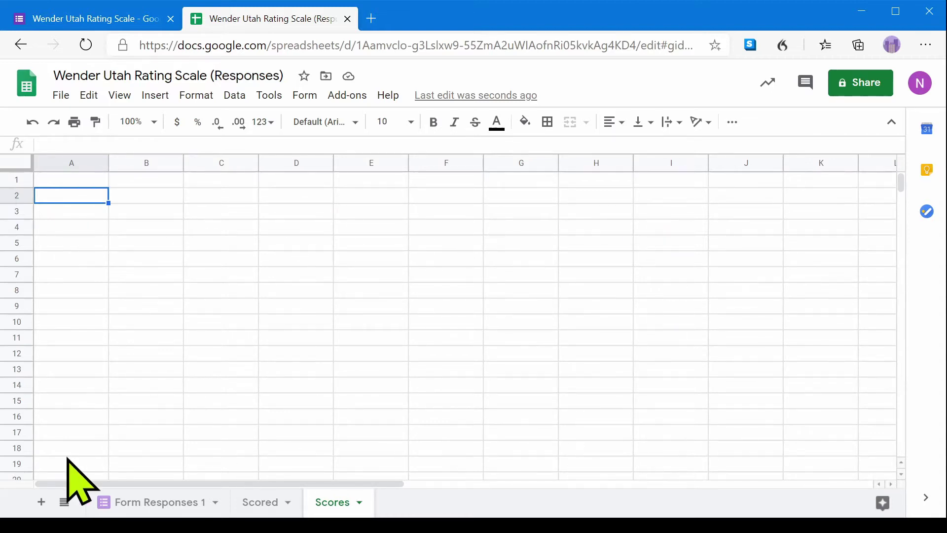
{"action": "left_click", "coordinate": [287, 198]}
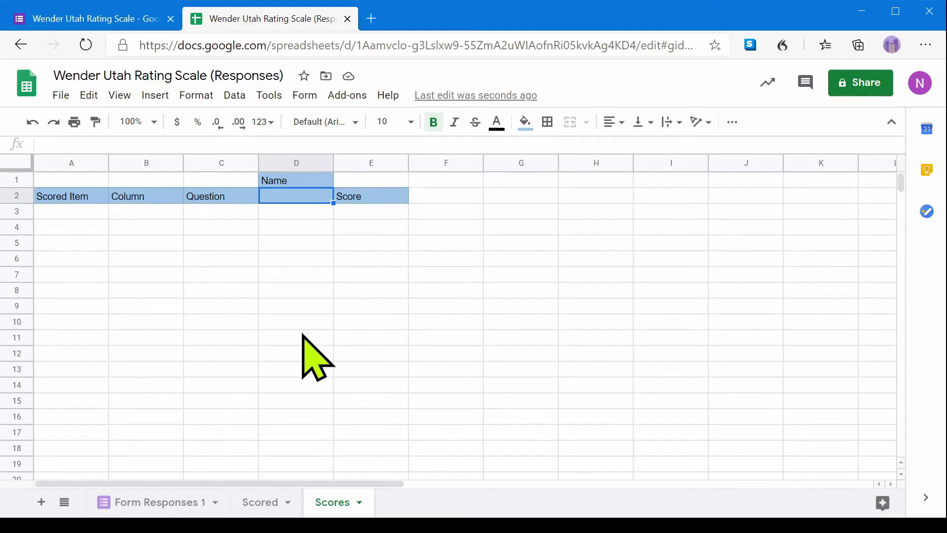
Copy item numbers 3 through 59 from the first column of Word's ADHD questions table.
{"action": "key", "text": "alt+Tab"}
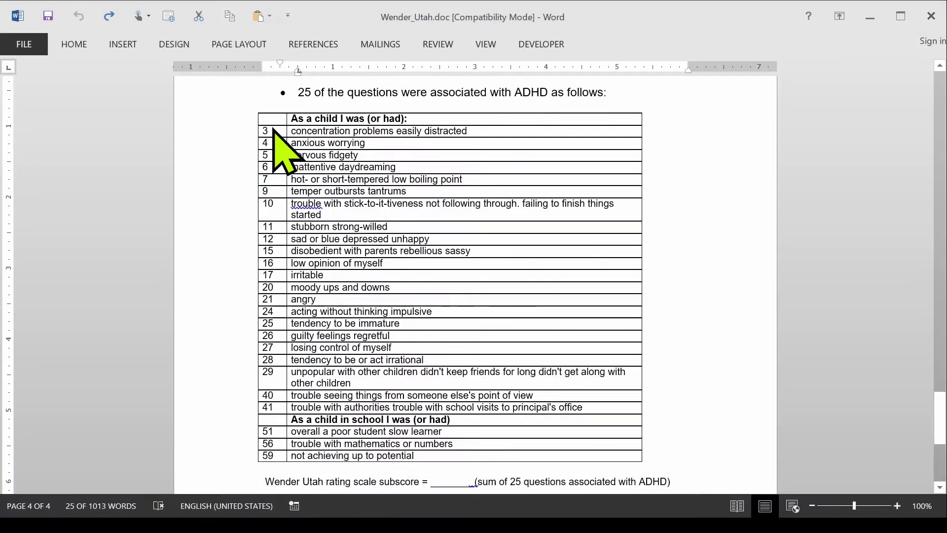
{"action": "left_click_drag", "start_coordinate": [273, 130], "coordinate": [274, 458]}
{"action": "key", "text": "ctrl+c"}
{"action": "left_click", "coordinate": [275, 458]}
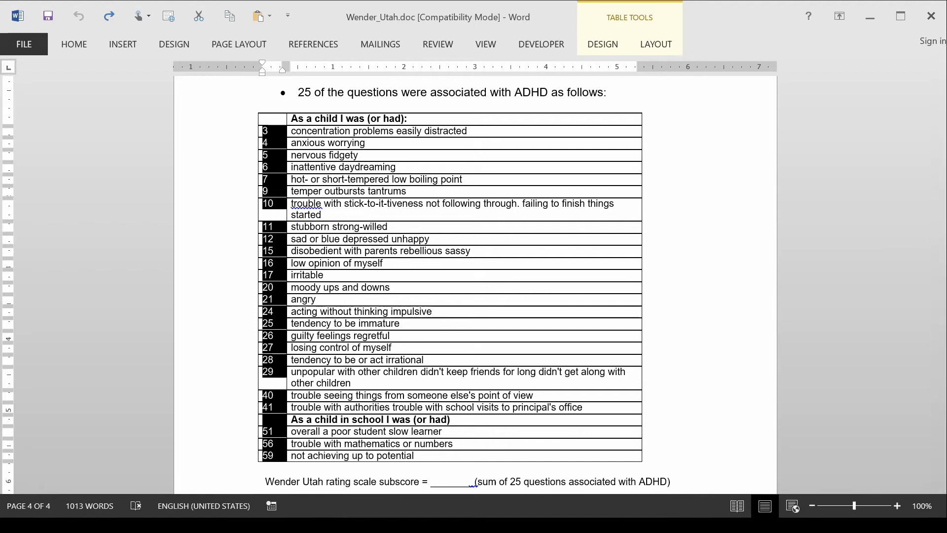
{"action": "key", "text": "alt+Tab"}
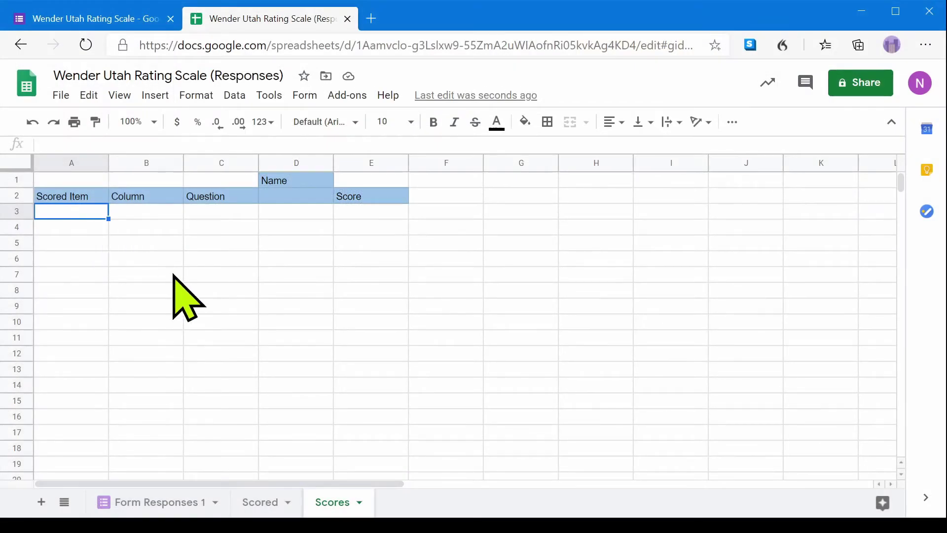
Paste the item numbers 3–59 into column A starting at A3.
{"action": "key", "text": "ctrl+v"}
{"action": "scroll", "coordinate": [174, 276], "scroll_direction": "down", "scroll_amount": 2}
{"action": "scroll", "coordinate": [173, 277], "scroll_direction": "down", "scroll_amount": 2}
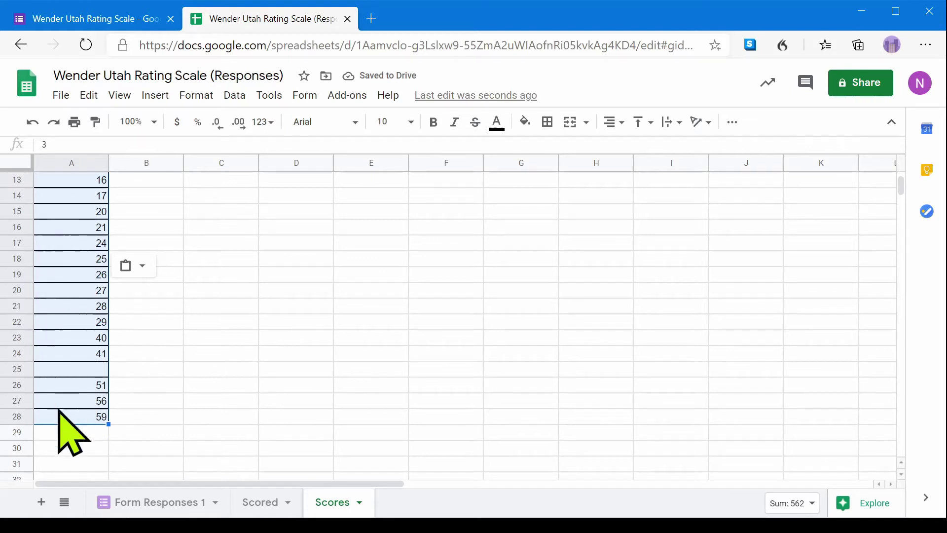
{"action": "left_click", "coordinate": [197, 342]}
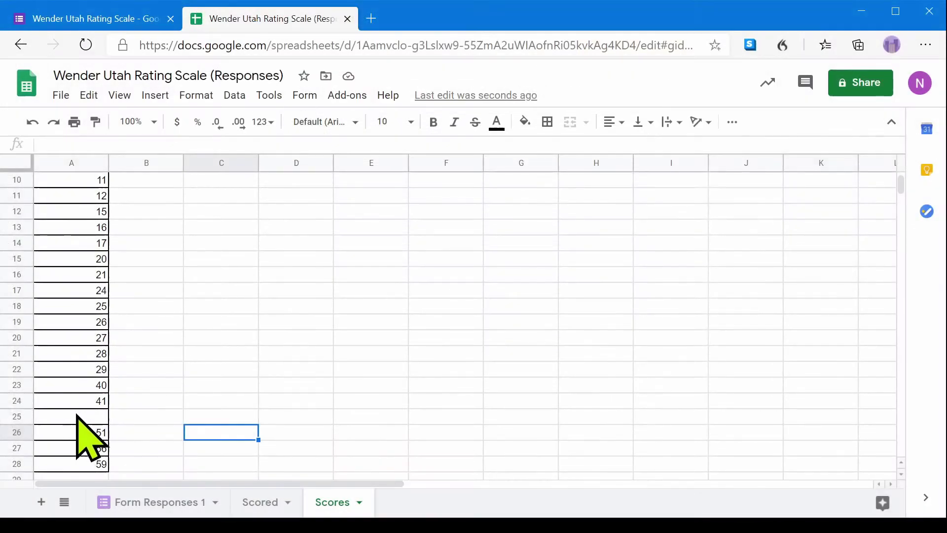
Delete the blank row 25 between items 41 and 51.
{"action": "left_click", "coordinate": [77, 417]}
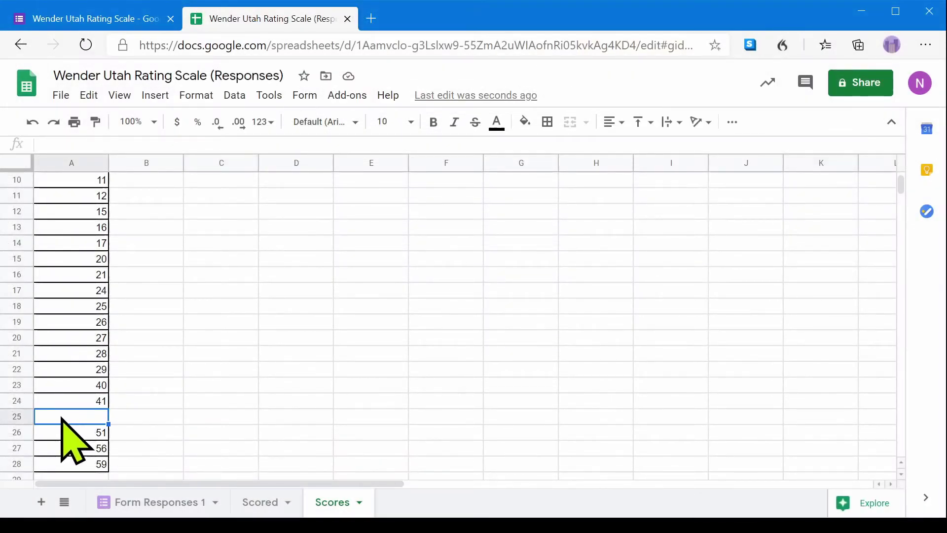
{"action": "left_click", "coordinate": [25, 416]}
{"action": "right_click", "coordinate": [24, 416]}
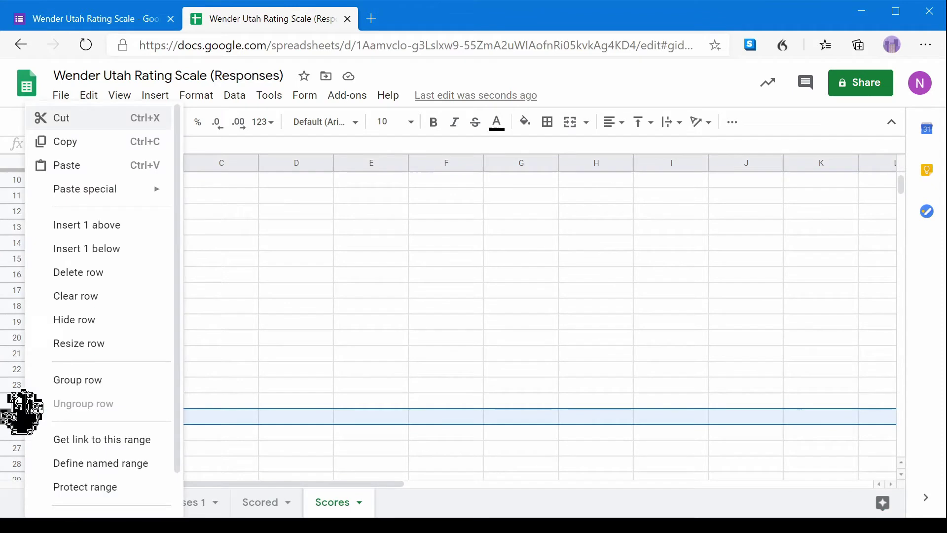
{"action": "left_click", "coordinate": [105, 274]}
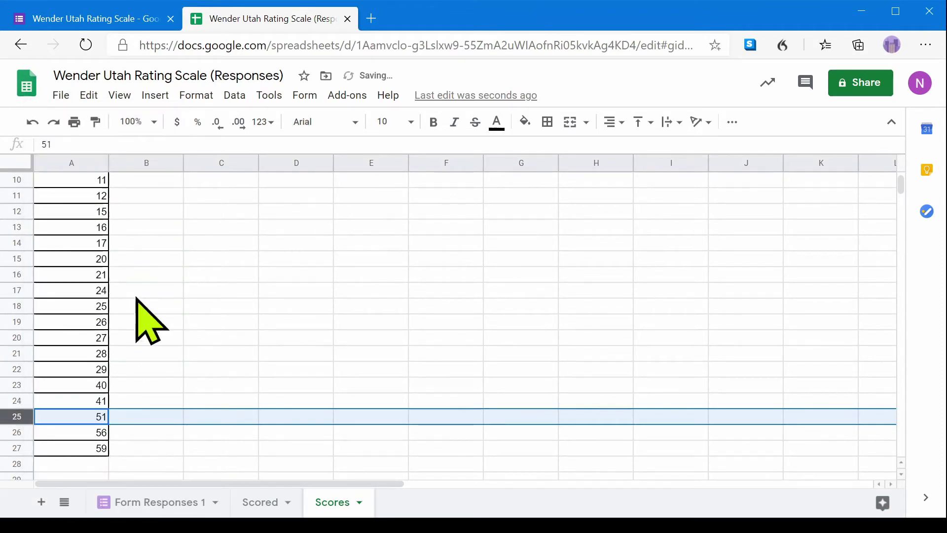
{"action": "left_click", "coordinate": [254, 433]}
{"action": "scroll", "coordinate": [170, 433], "scroll_direction": "up", "scroll_amount": 3}
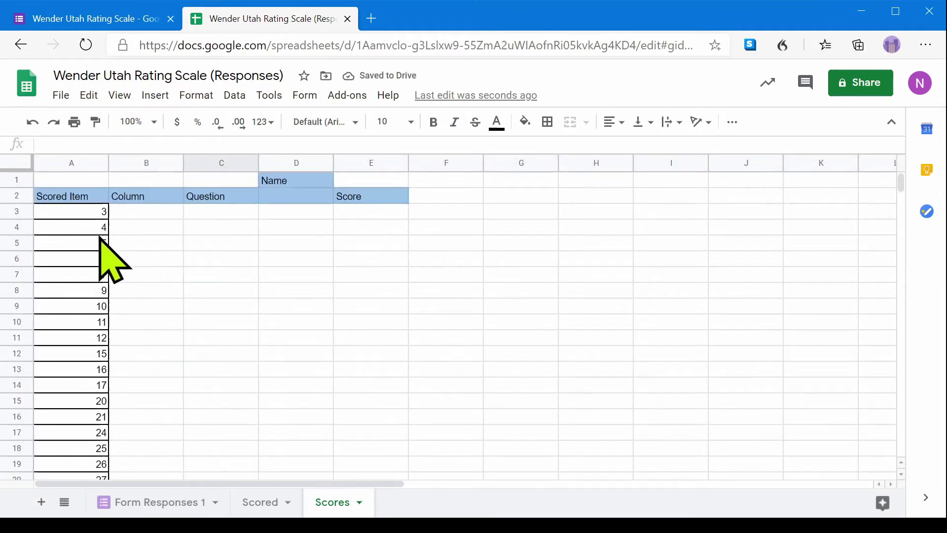
{"action": "scroll", "coordinate": [141, 351], "scroll_direction": "down", "scroll_amount": 2}
Review the Form Responses 1 answers, then return to the Scored sheet's item list.
{"action": "scroll", "coordinate": [141, 351], "scroll_direction": "down", "scroll_amount": 2}
{"action": "left_click", "coordinate": [157, 502]}
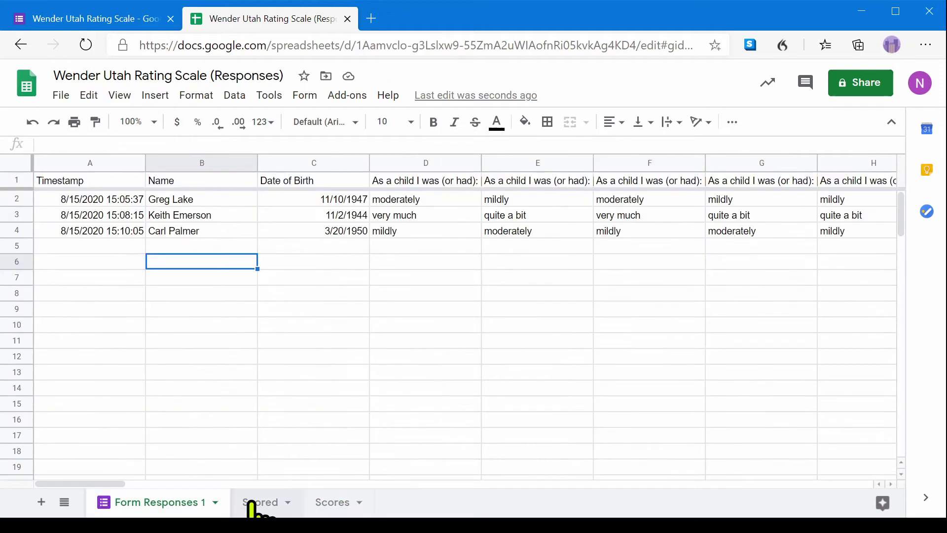
{"action": "left_click", "coordinate": [253, 503]}
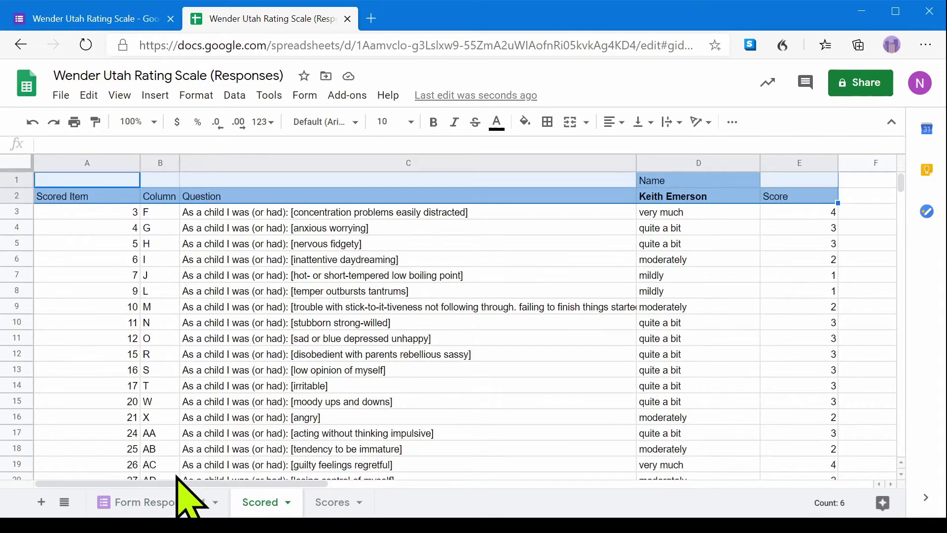
{"action": "left_click", "coordinate": [163, 502]}
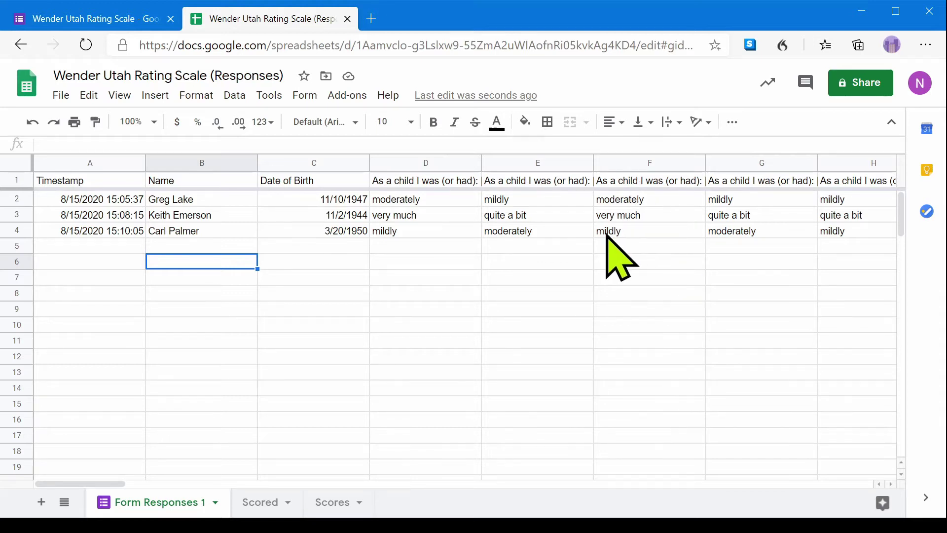
{"action": "left_click", "coordinate": [253, 502]}
{"action": "scroll", "coordinate": [237, 377], "scroll_direction": "down", "scroll_amount": 2}
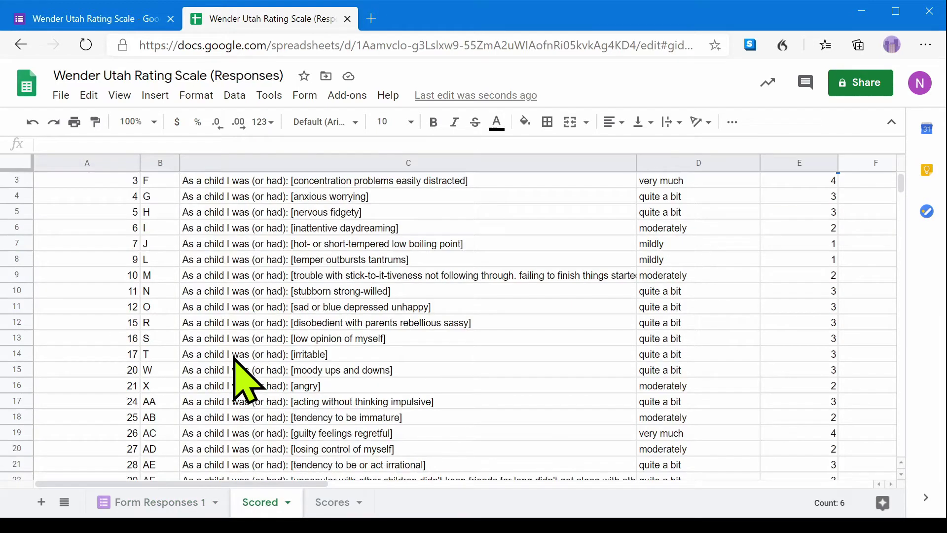
{"action": "scroll", "coordinate": [237, 377], "scroll_direction": "up", "scroll_amount": 2}
{"action": "scroll", "coordinate": [236, 377], "scroll_direction": "down", "scroll_amount": 1}
{"action": "scroll", "coordinate": [170, 227], "scroll_direction": "up", "scroll_amount": 1}
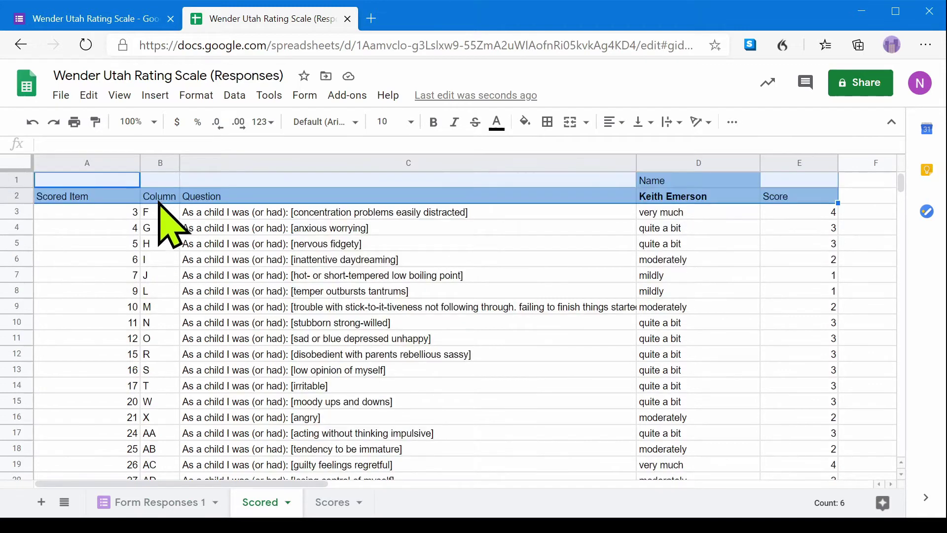
Copy the Scored sheet's column letters F–BJ into column B of the Scores sheet.
{"action": "left_click_drag", "start_coordinate": [155, 212], "coordinate": [159, 404]}
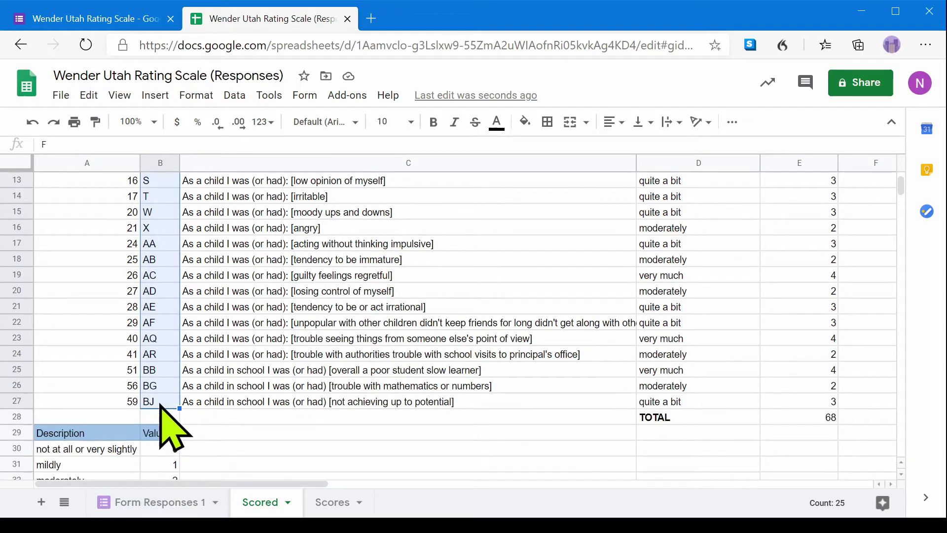
{"action": "key", "text": "ctrl+c"}
{"action": "left_click", "coordinate": [324, 501]}
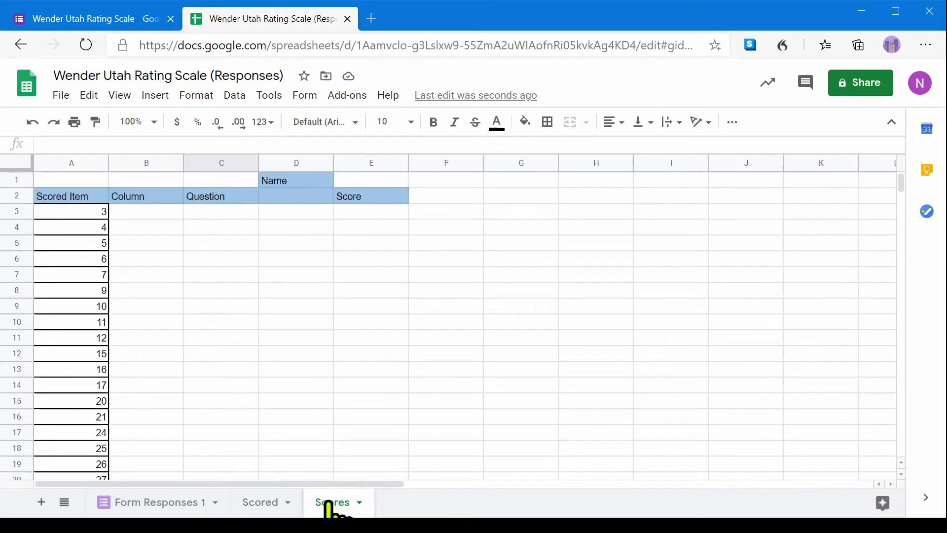
{"action": "key", "text": "ctrl+v"}
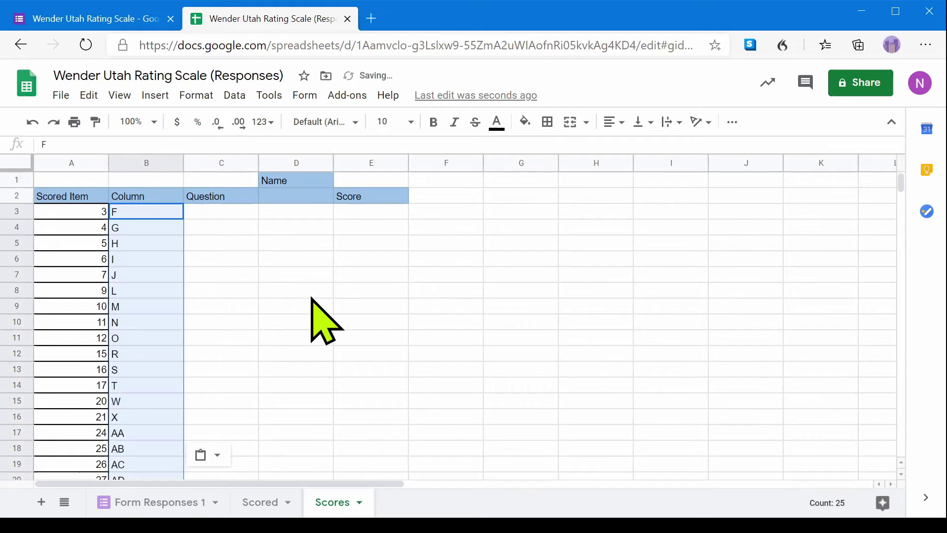
{"action": "scroll", "coordinate": [258, 313], "scroll_direction": "down", "scroll_amount": 4}
{"action": "left_click", "coordinate": [187, 373]}
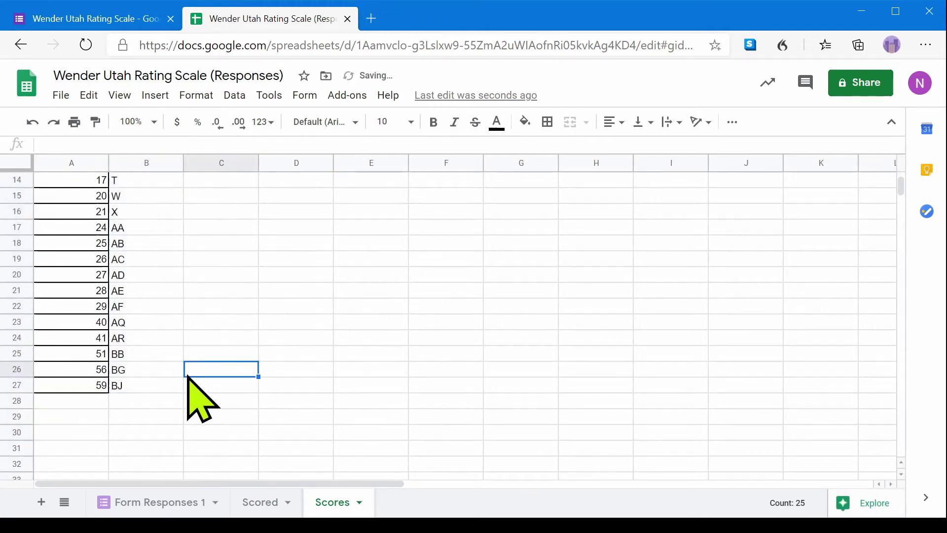
{"action": "scroll", "coordinate": [232, 355], "scroll_direction": "up", "scroll_amount": 4}
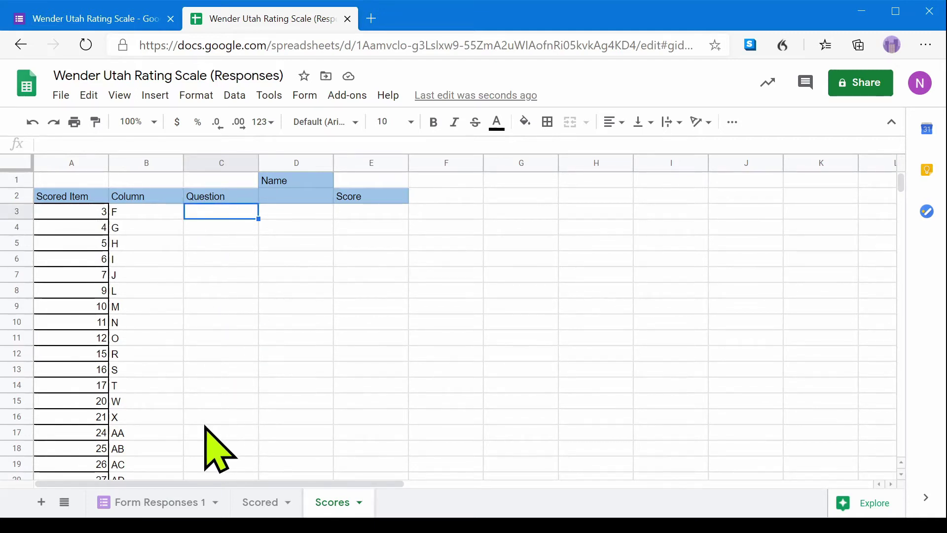
Enter ='Form Responses 1'!$F$1 in Scores cell C3 to show item 3's question.
{"action": "key", "text": "alt+Tab"}
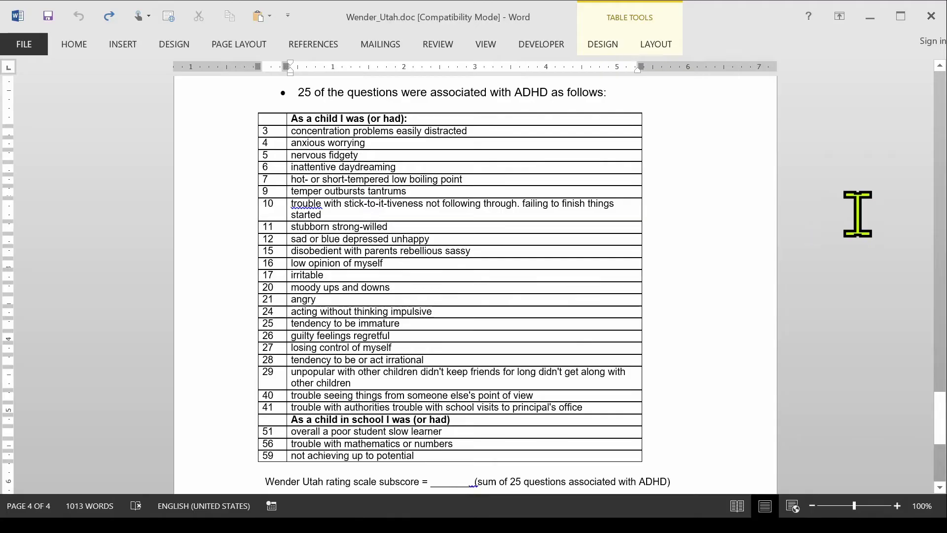
{"action": "key", "text": "alt+Tab"}
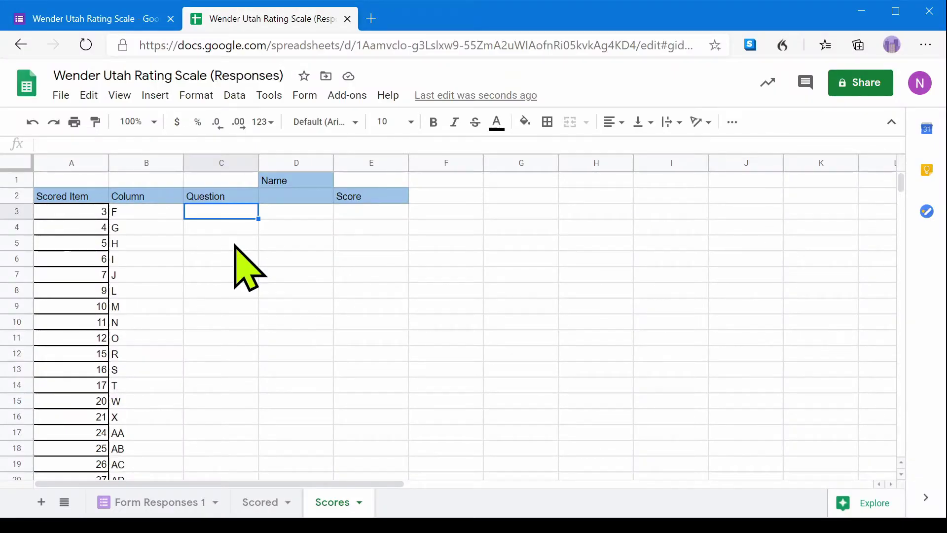
{"action": "type", "text": "="}
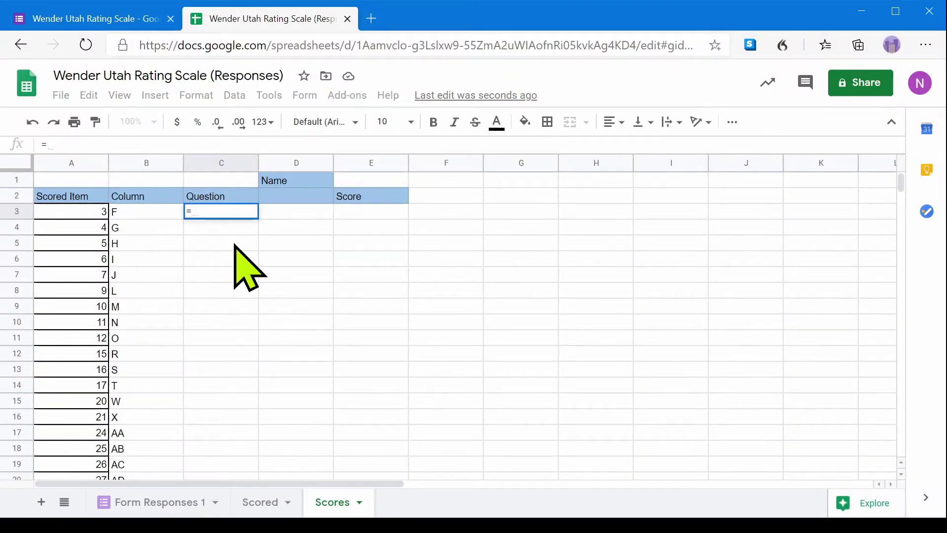
{"action": "left_click", "coordinate": [157, 506]}
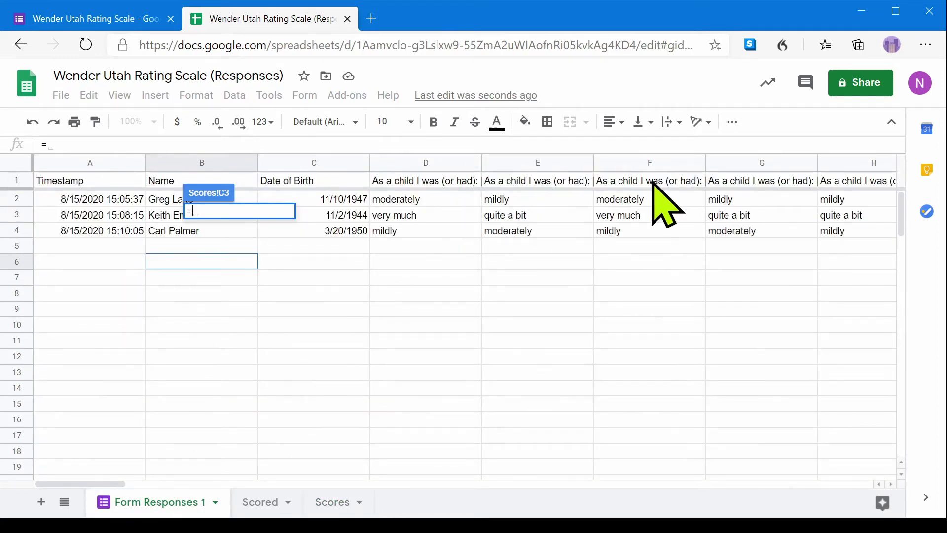
{"action": "left_click", "coordinate": [656, 184]}
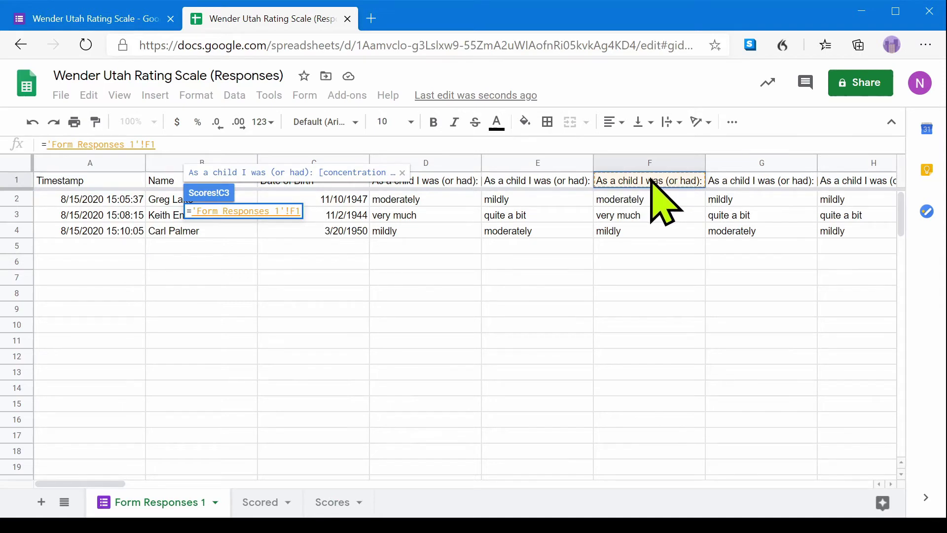
{"action": "key", "text": "F4"}
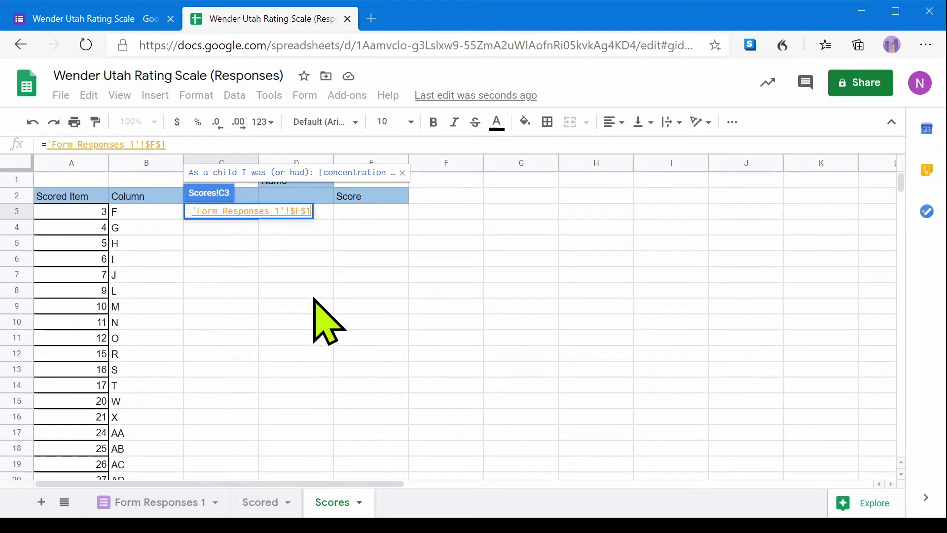
{"action": "key", "text": "Return"}
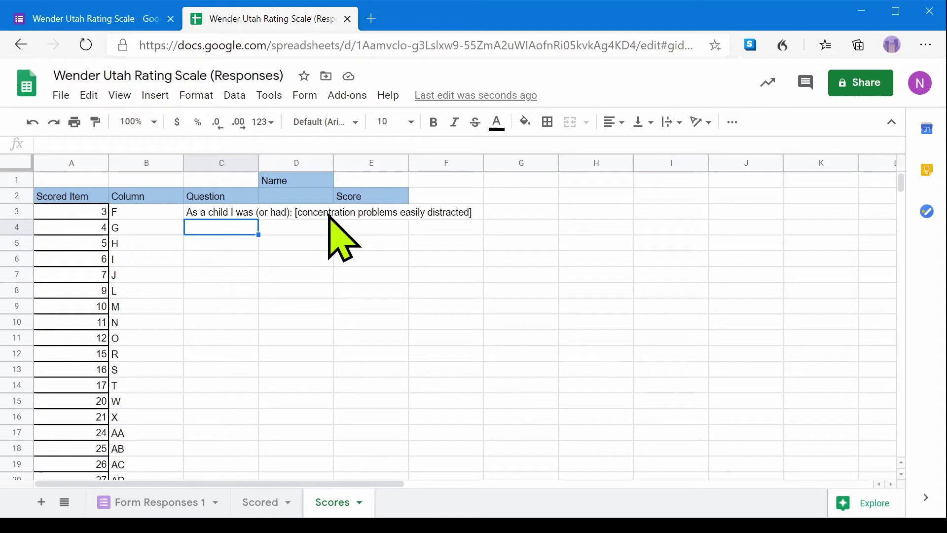
{"action": "left_click", "coordinate": [471, 217]}
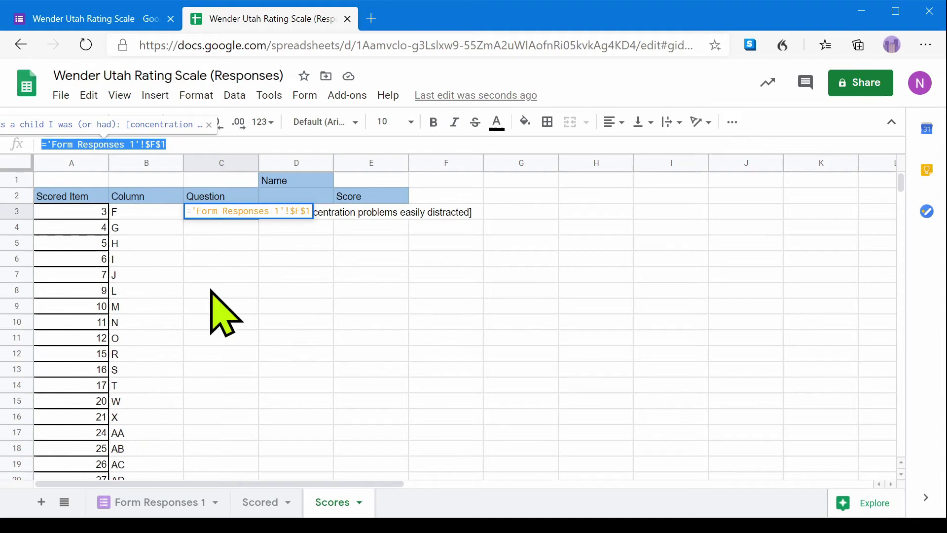
Fill the question formula down column C, each referencing the column letter in column B.
{"action": "key", "text": "Escape"}
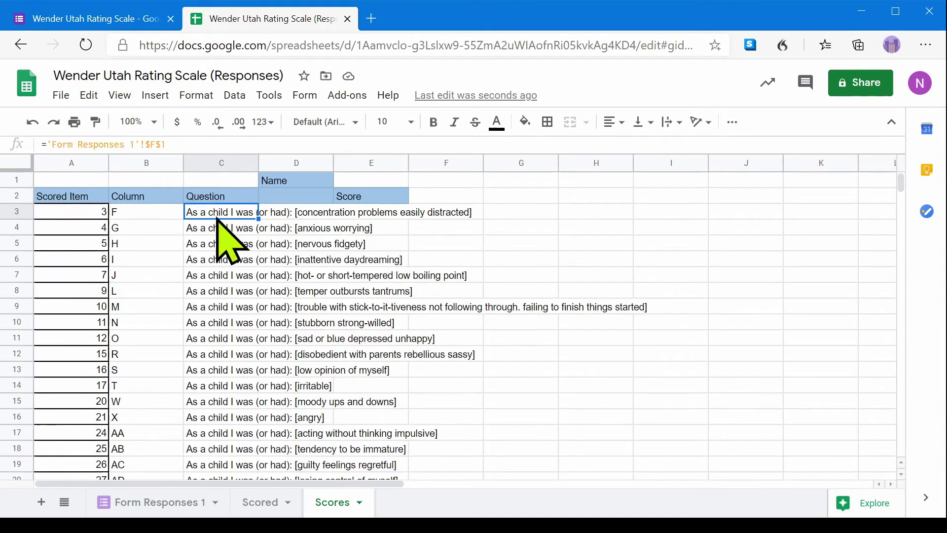
{"action": "scroll", "coordinate": [214, 306], "scroll_direction": "down", "scroll_amount": 1}
{"action": "scroll", "coordinate": [213, 309], "scroll_direction": "down", "scroll_amount": 4}
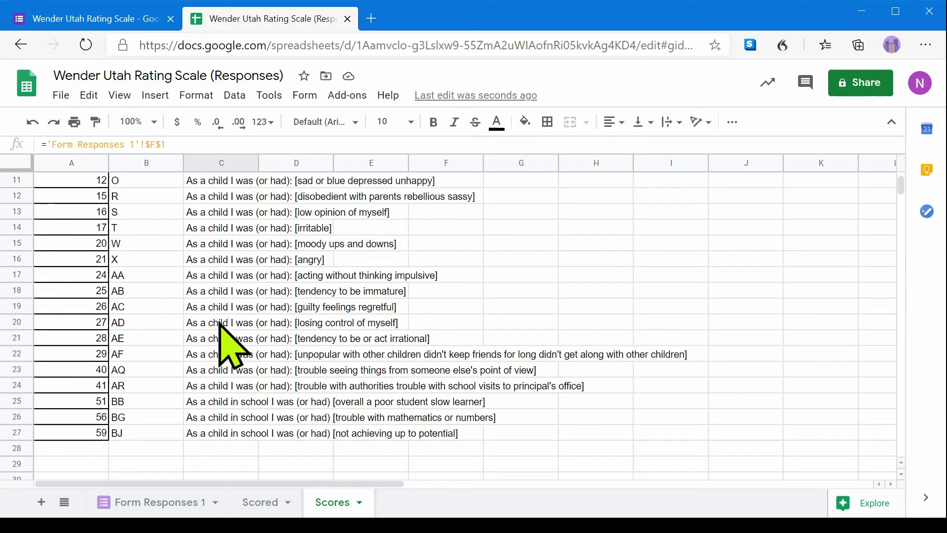
{"action": "scroll", "coordinate": [232, 365], "scroll_direction": "up", "scroll_amount": 5}
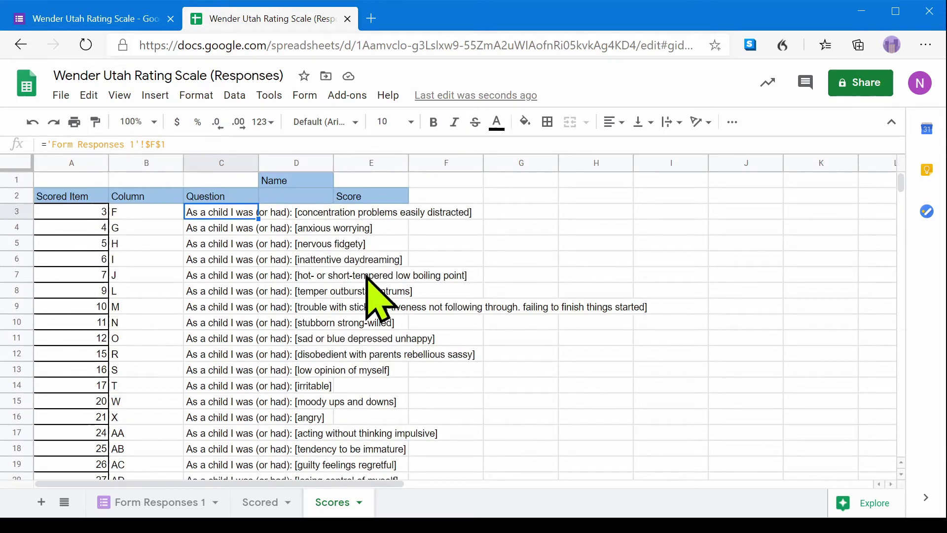
{"action": "key", "text": "Down"}
{"action": "key", "text": "Down"}
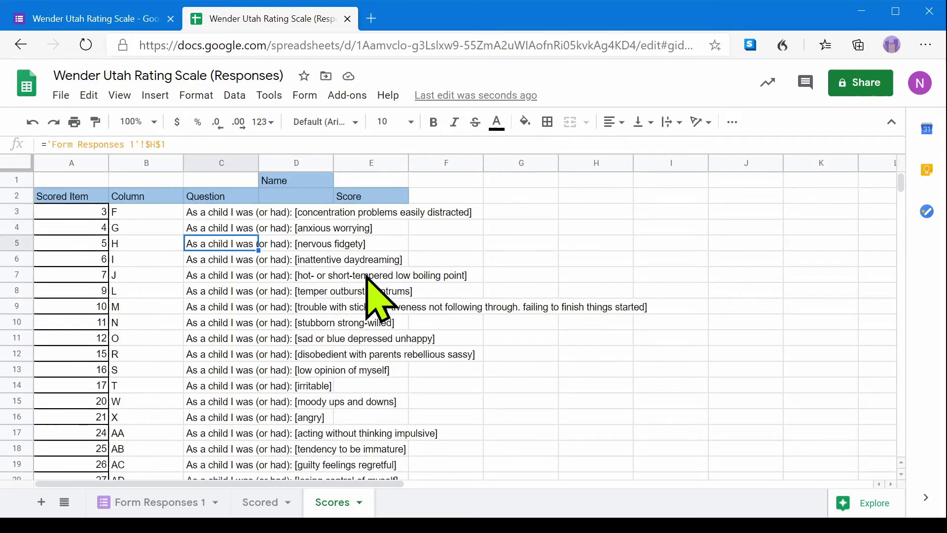
{"action": "key", "text": "Down"}
{"action": "key", "text": "Down"}
{"action": "key", "text": "Left"}
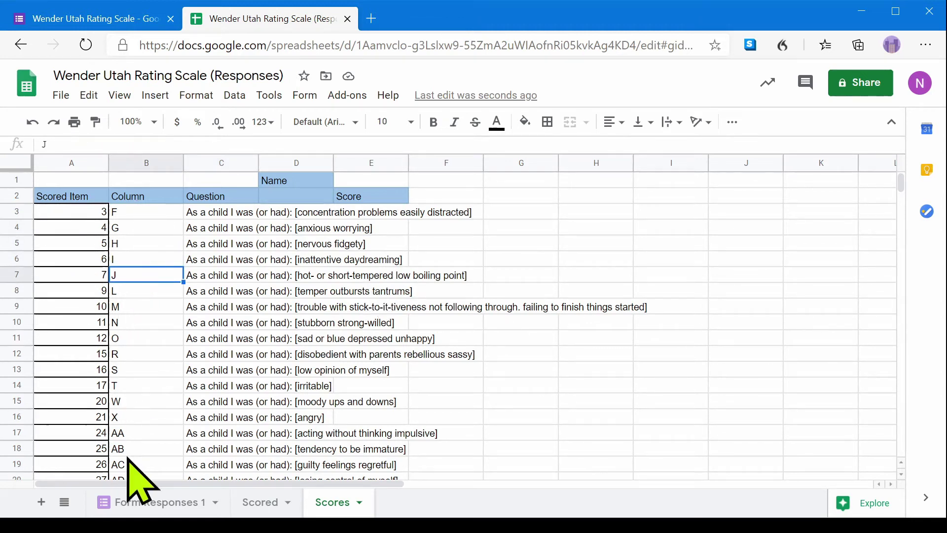
{"action": "left_click", "coordinate": [227, 432]}
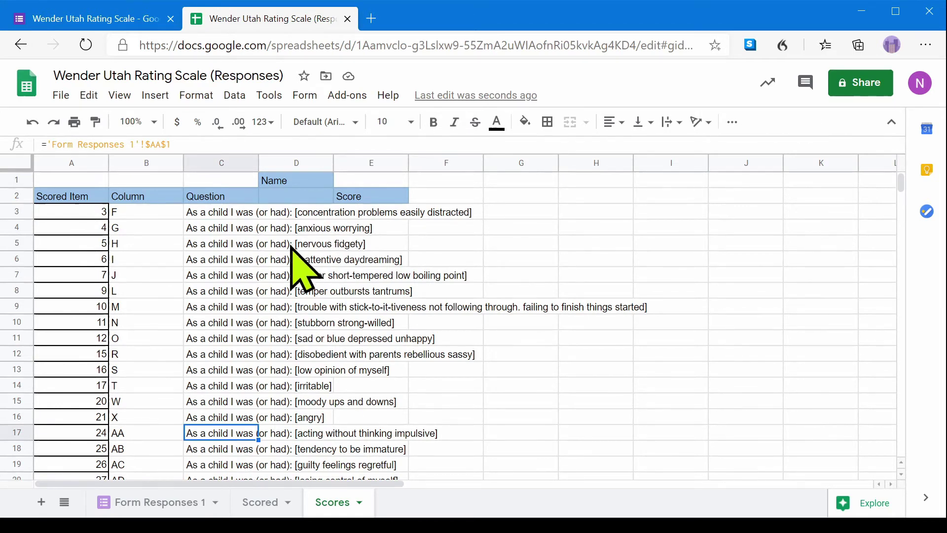
Compare the filled question texts against the Word item table.
{"action": "key", "text": "alt+Tab"}
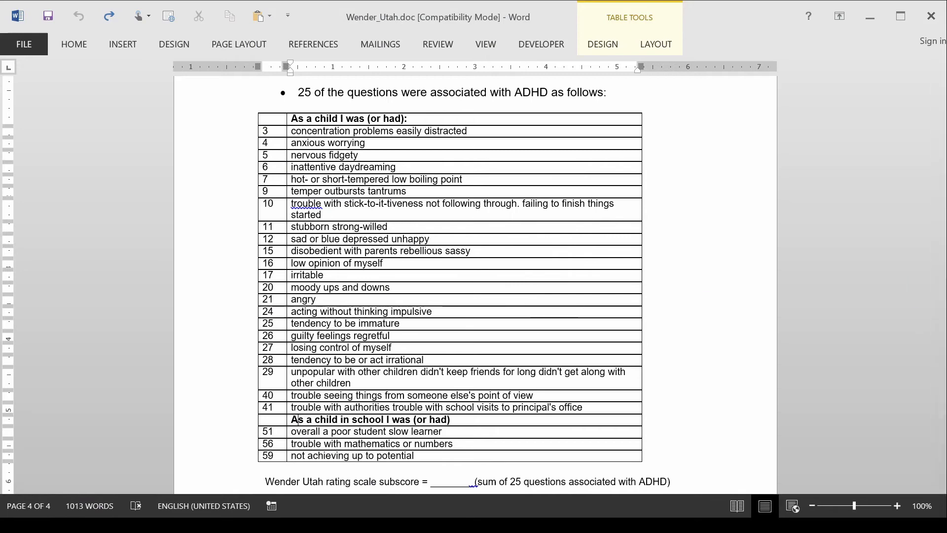
{"action": "key", "text": "alt+Tab"}
{"action": "scroll", "coordinate": [381, 359], "scroll_direction": "down", "scroll_amount": 2}
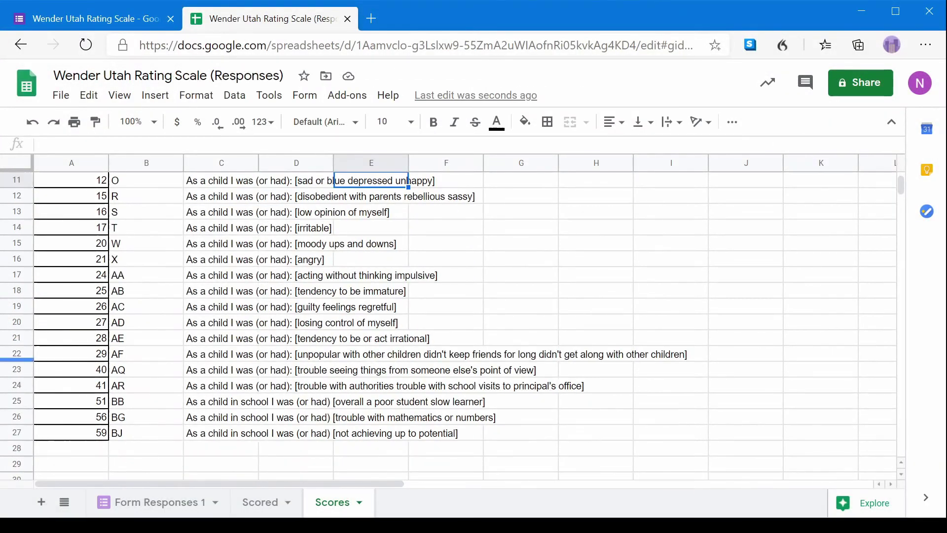
{"action": "key", "text": "alt+Tab"}
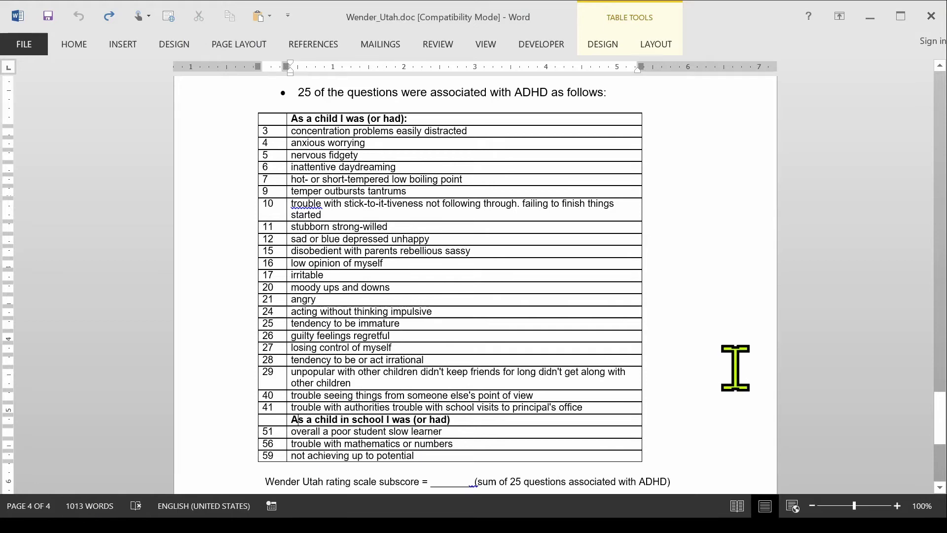
{"action": "key", "text": "alt+Tab"}
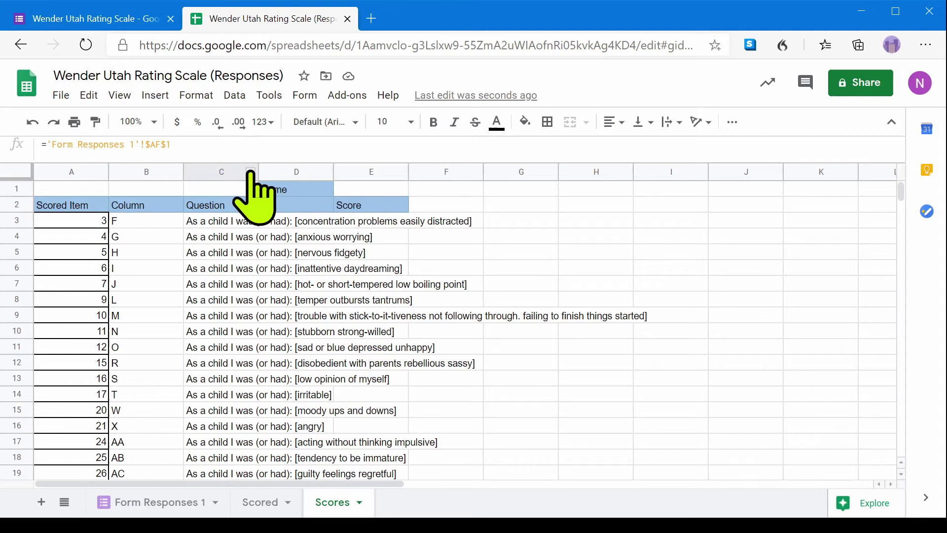
Widen column C to fit whole questions, switch to compact view, and enter the respondent's name in D2.
{"action": "left_click_drag", "start_coordinate": [261, 169], "coordinate": [519, 170]}
{"action": "key", "text": "ctrl+shift+f"}
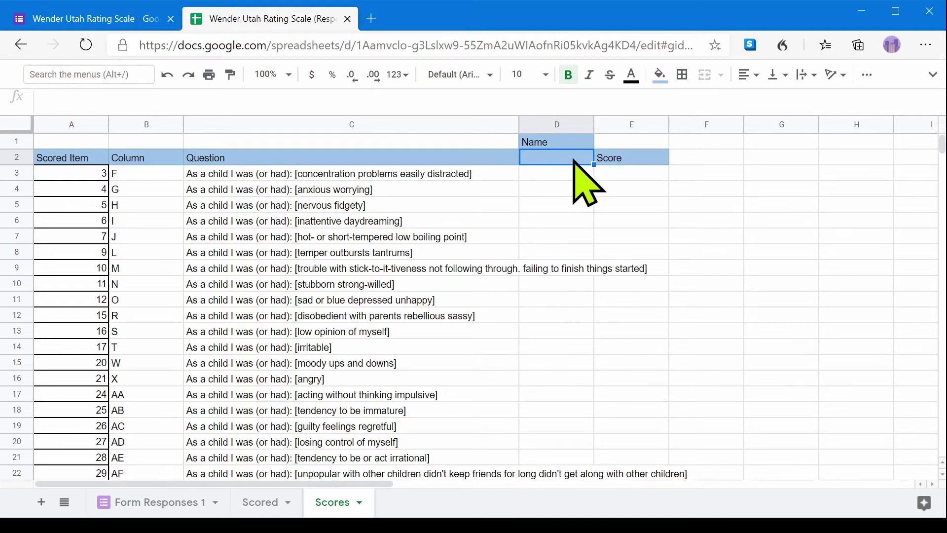
{"action": "type", "text": "Greg Lake"}
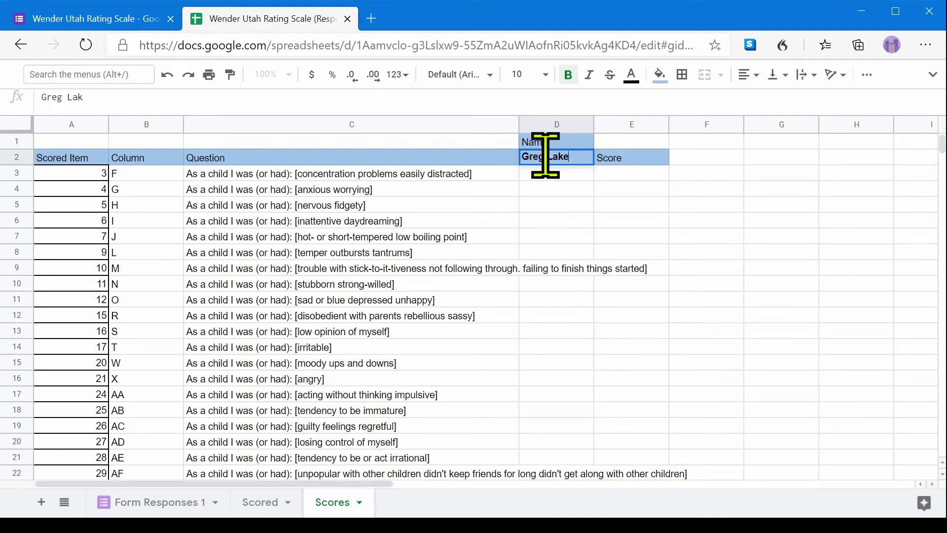
{"action": "left_click", "coordinate": [576, 173]}
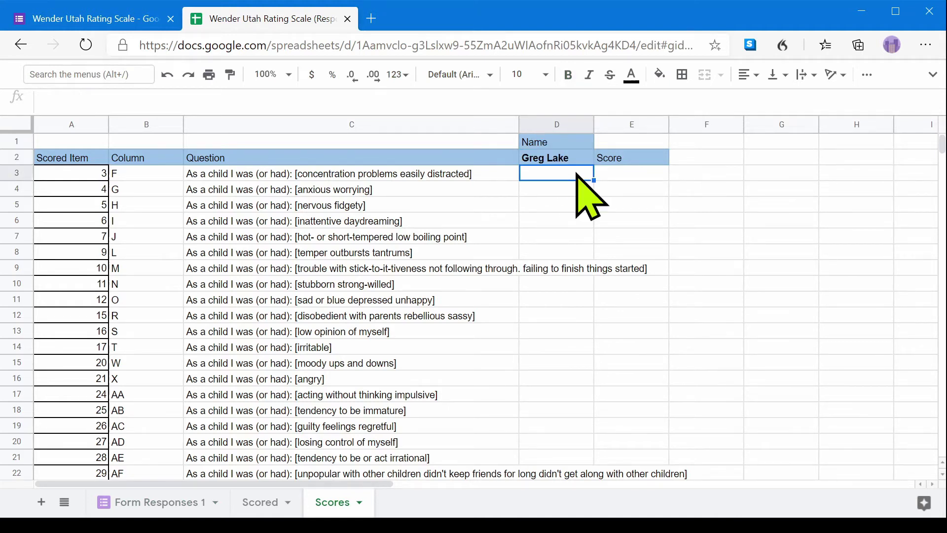
{"action": "scroll", "coordinate": [434, 380], "scroll_direction": "down", "scroll_amount": 3}
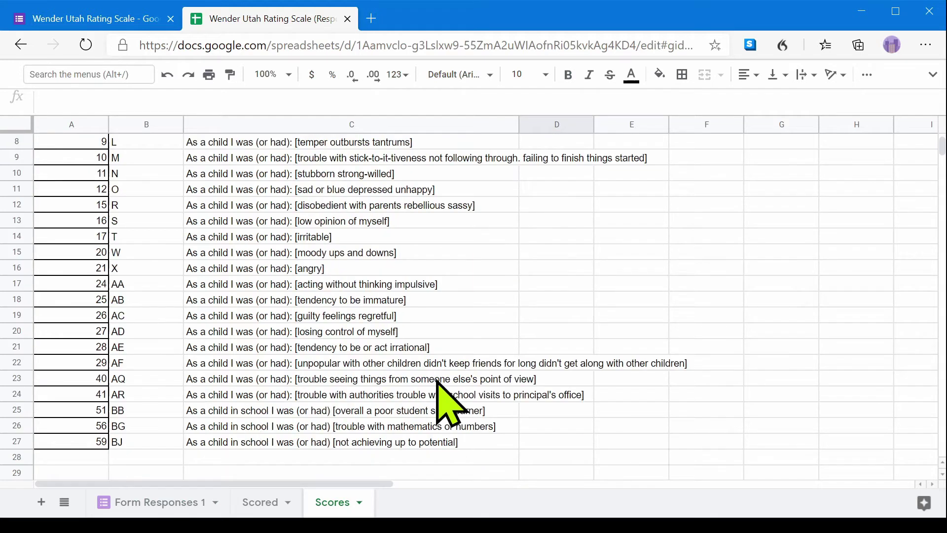
{"action": "scroll", "coordinate": [437, 381], "scroll_direction": "up", "scroll_amount": 3}
Glance at Form Responses 1, then return to Scores and select cell D3.
{"action": "left_click", "coordinate": [96, 176]}
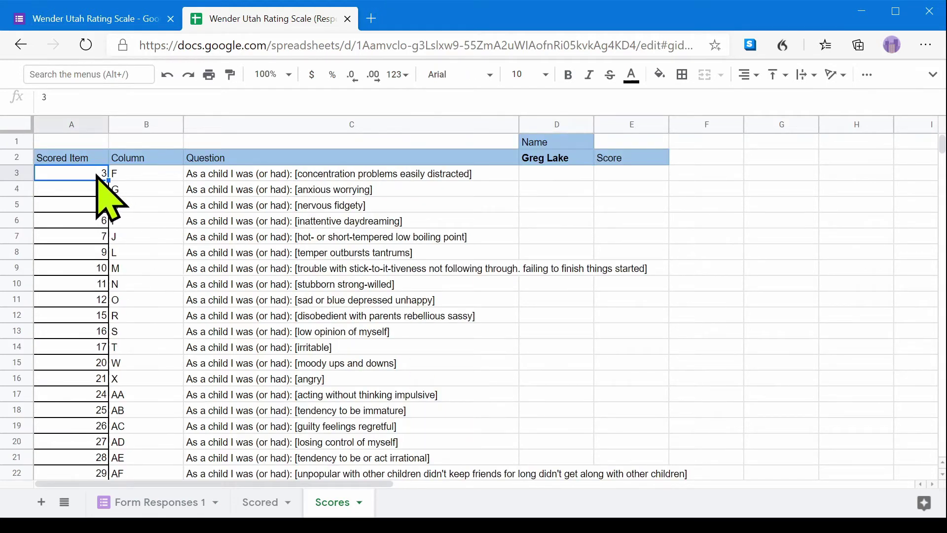
{"action": "left_click", "coordinate": [150, 502]}
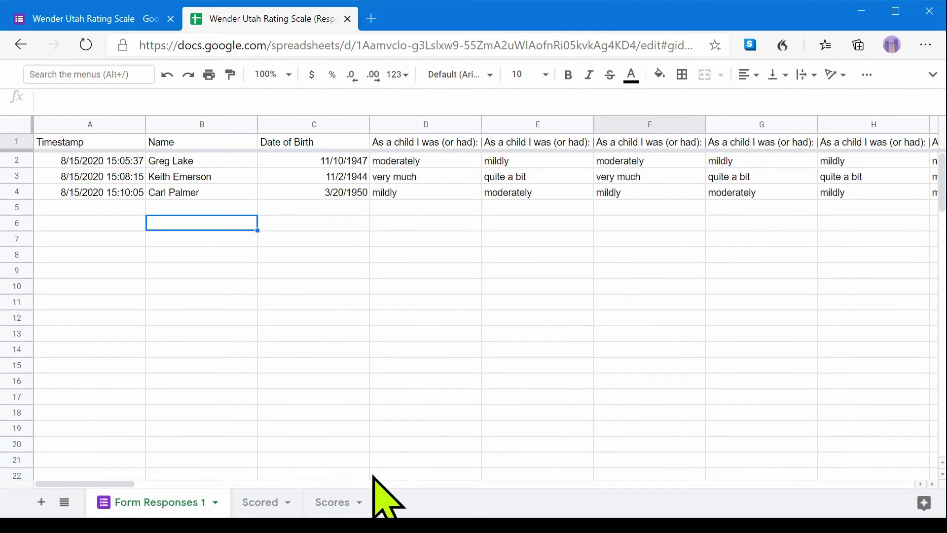
{"action": "left_click", "coordinate": [338, 502]}
{"action": "left_click", "coordinate": [565, 174]}
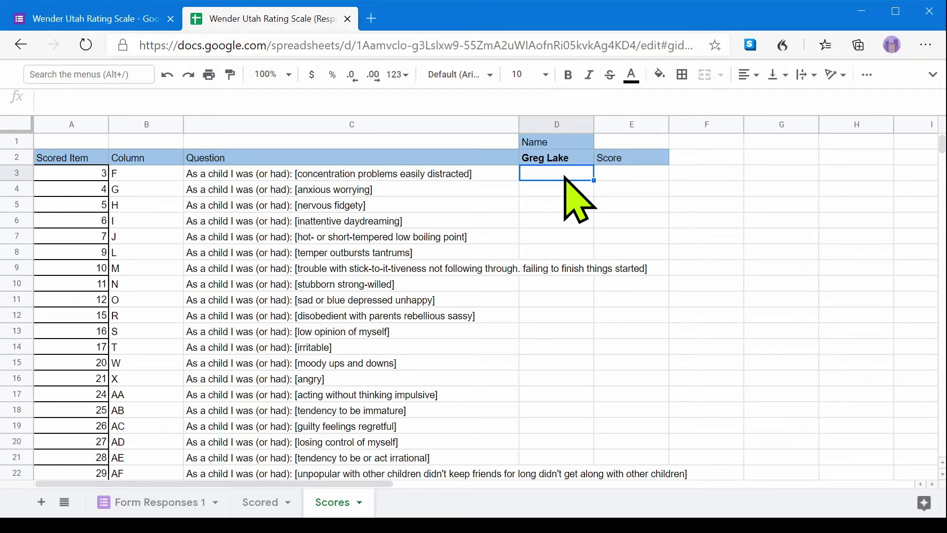
Review Form Responses 1, scrolling across the answer columns through BL and back to the start.
{"action": "left_click", "coordinate": [112, 503]}
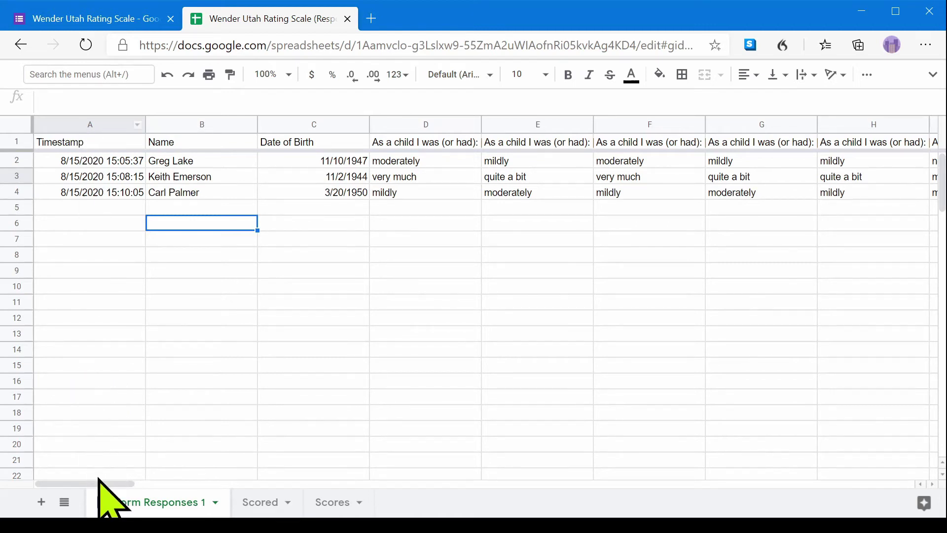
{"action": "left_click_drag", "start_coordinate": [100, 485], "coordinate": [846, 478]}
{"action": "key", "text": "ctrl+BackSpace"}
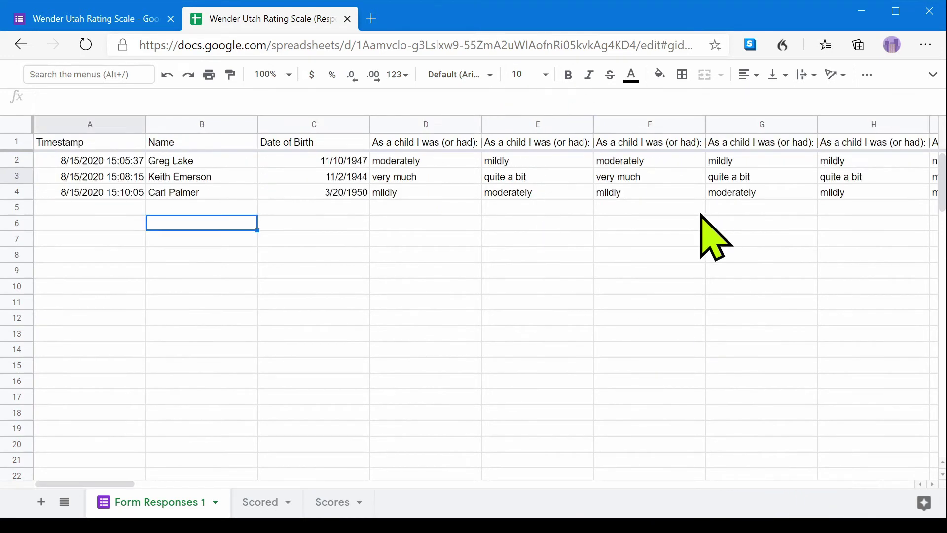
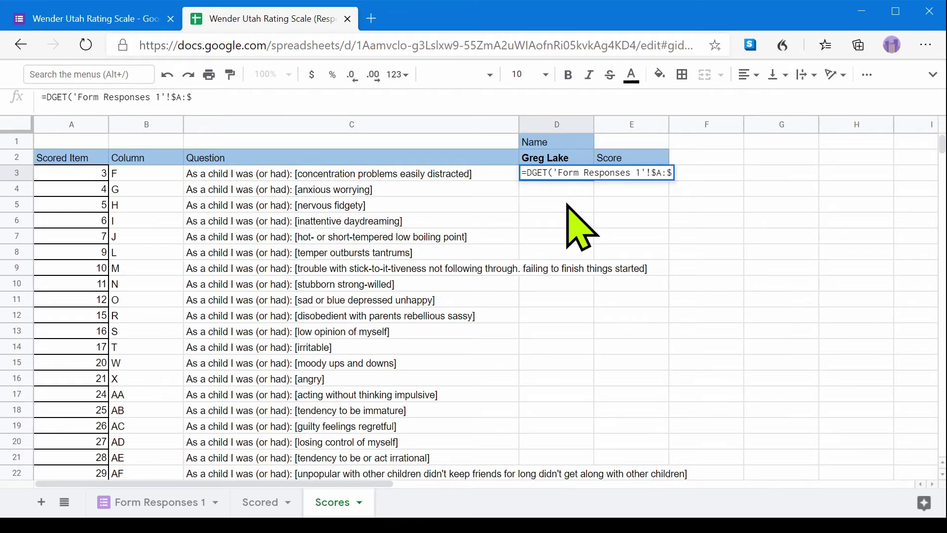
Extend the DGET database range to 'Form Responses 1'!$A:$BL and set the field argument to (A3+3).
{"action": "type", "text": "BL"}
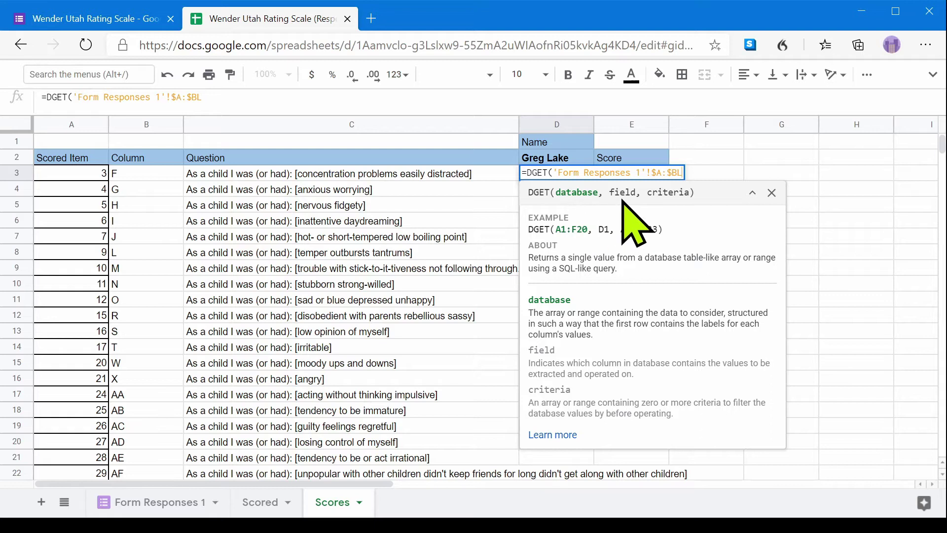
{"action": "type", "text": ","}
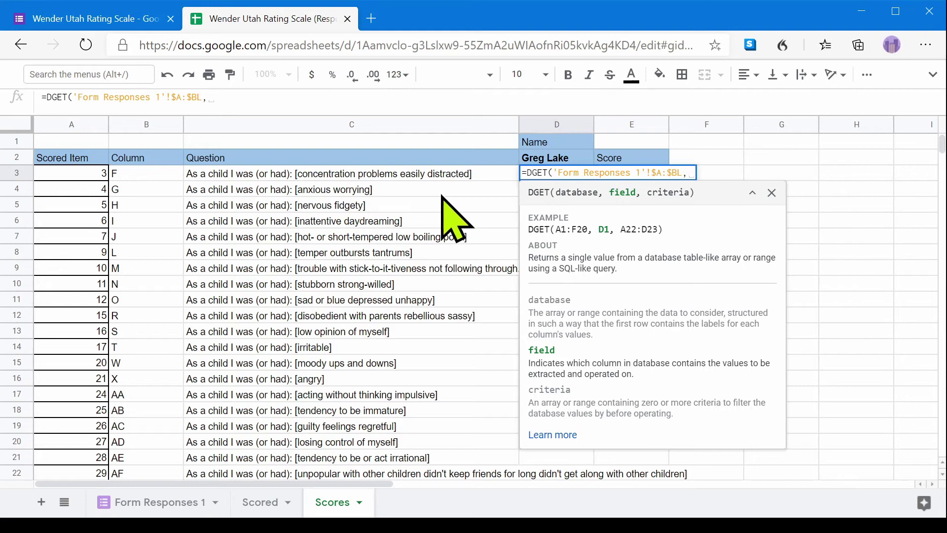
{"action": "type", "text": "("}
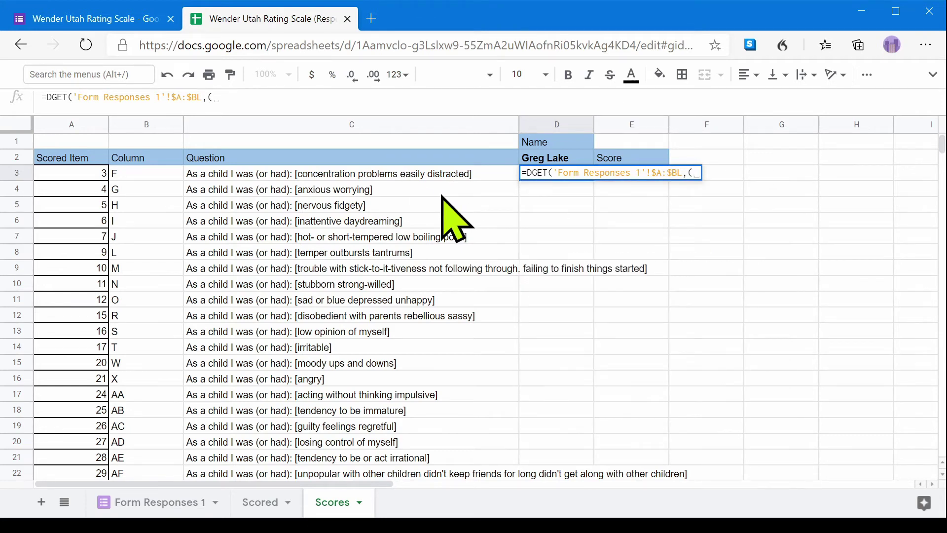
{"action": "left_click", "coordinate": [72, 173]}
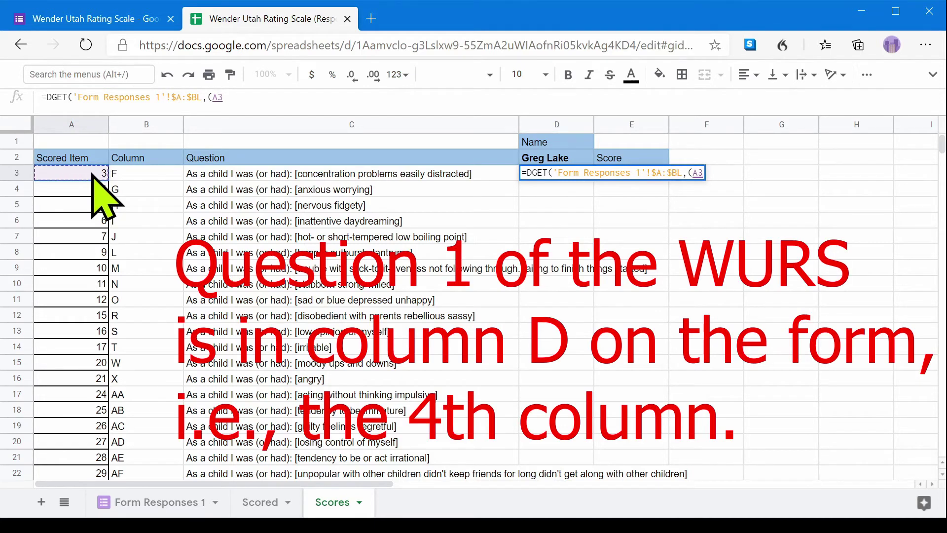
{"action": "type", "text": "+3"}
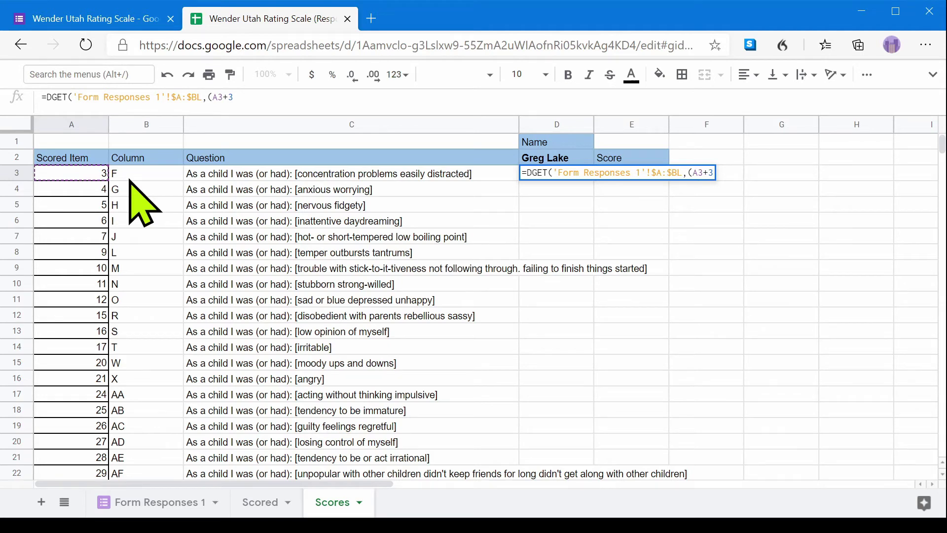
{"action": "type", "text": ")"}
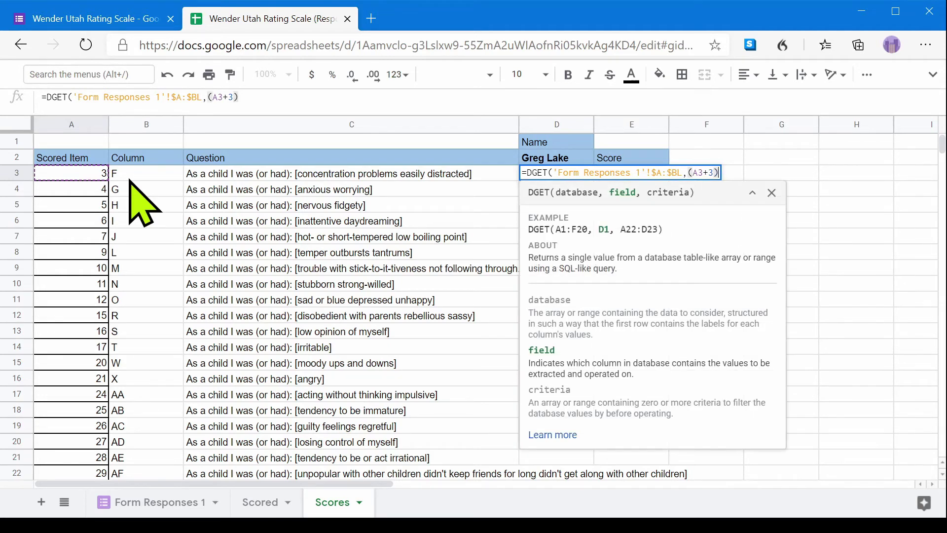
{"action": "type", "text": ","}
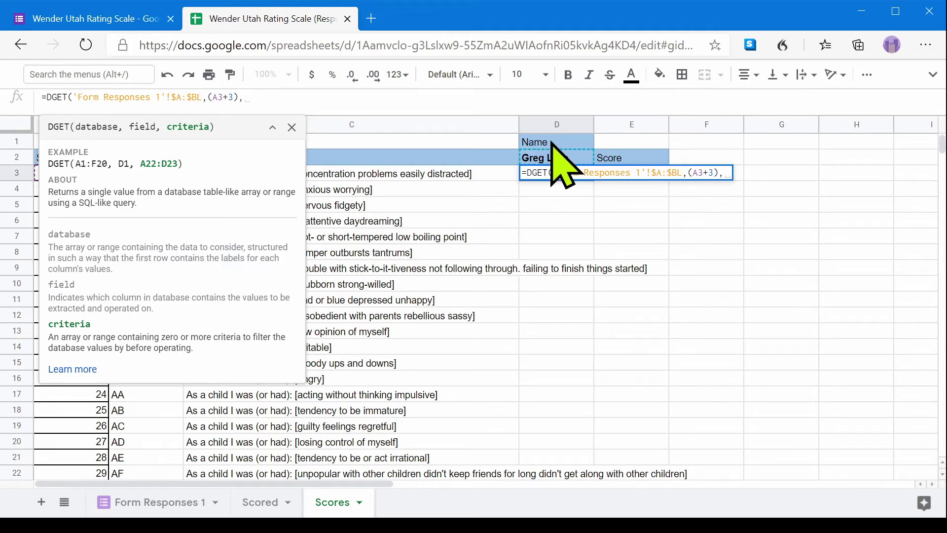
Add the absolute criteria range $D$1:$D$2 and commit the DGET formula in D3.
{"action": "left_click", "coordinate": [169, 508]}
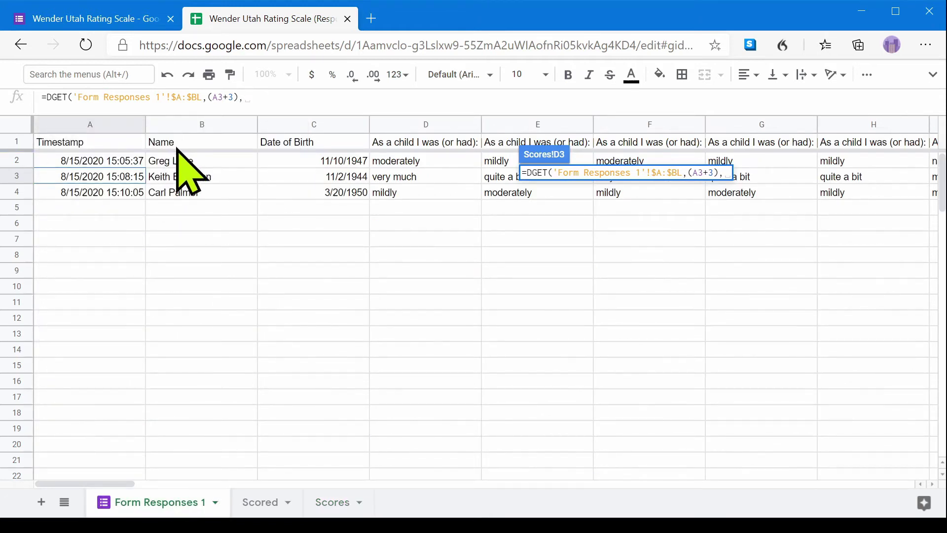
{"action": "left_click", "coordinate": [323, 503]}
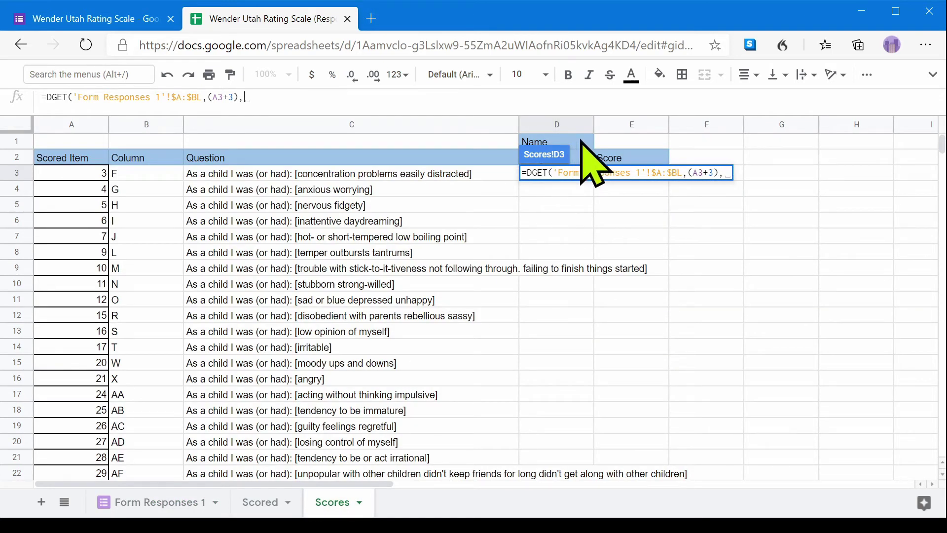
{"action": "left_click_drag", "start_coordinate": [582, 144], "coordinate": [580, 162]}
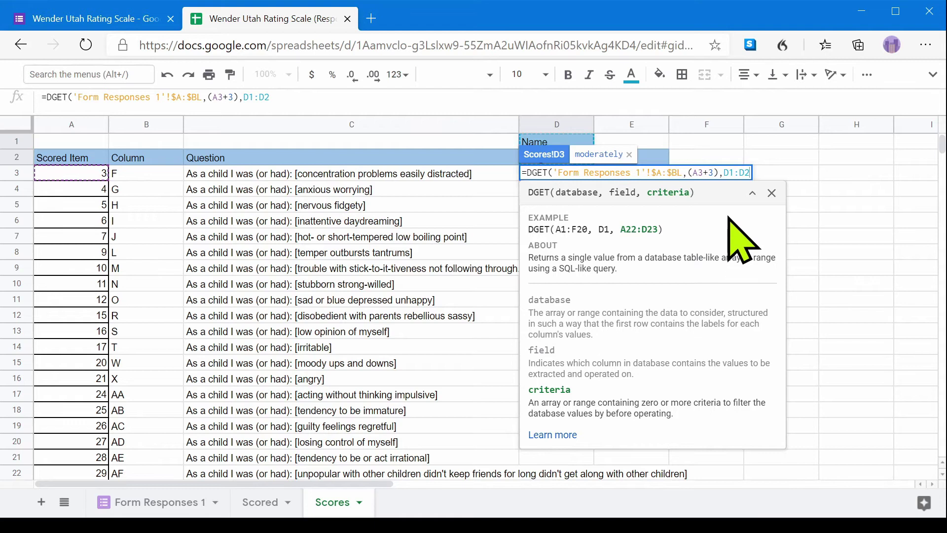
{"action": "key", "text": "F4"}
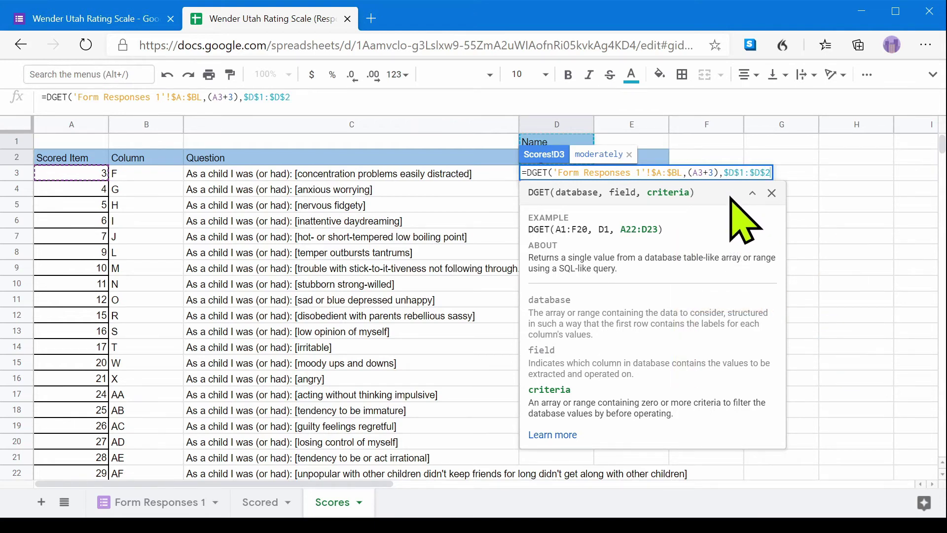
{"action": "type", "text": ")"}
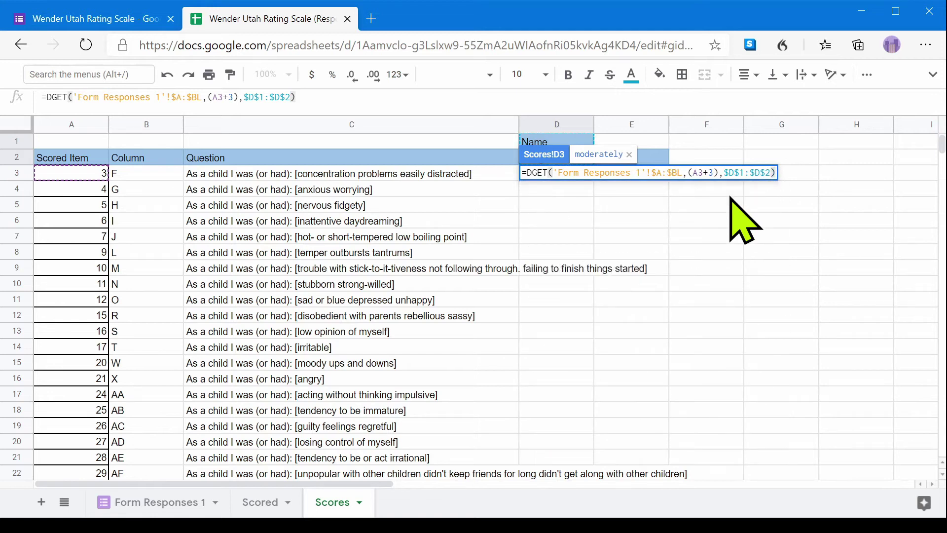
{"action": "key", "text": "Return"}
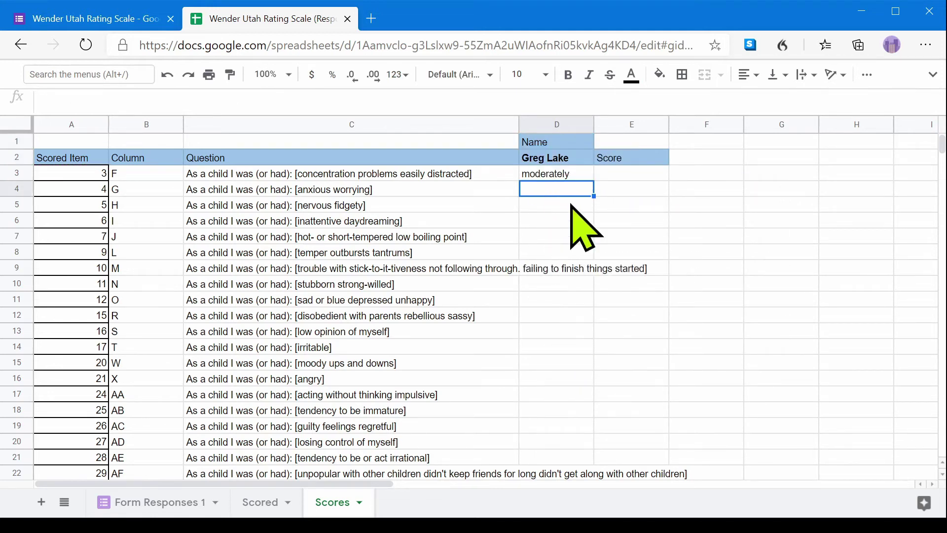
Compare D3's result with the raw answer in cell F2 of Form Responses 1.
{"action": "left_click", "coordinate": [568, 173]}
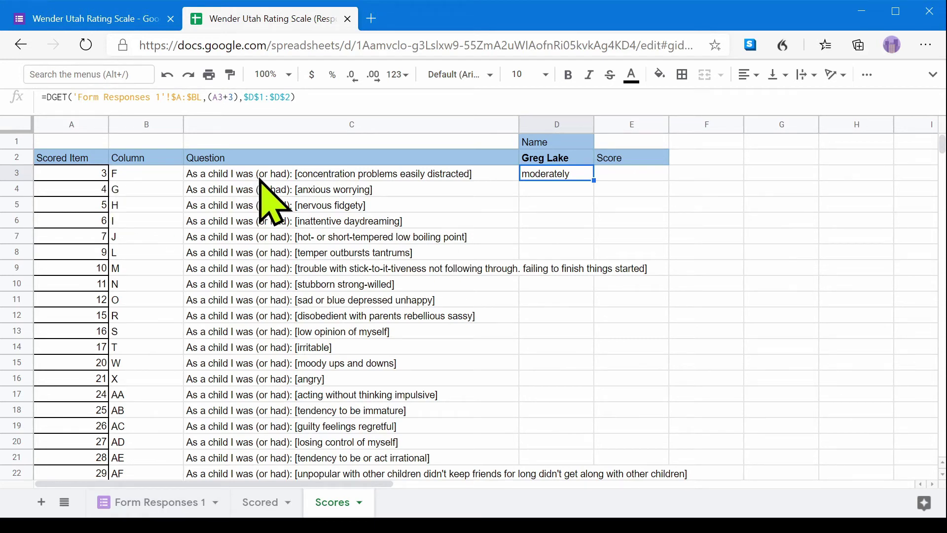
{"action": "left_click", "coordinate": [176, 502]}
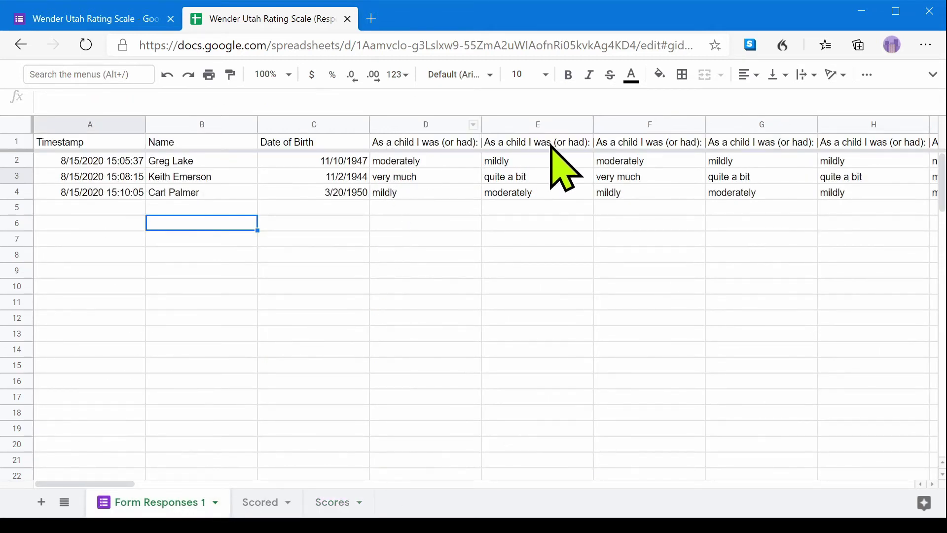
{"action": "left_click", "coordinate": [626, 163]}
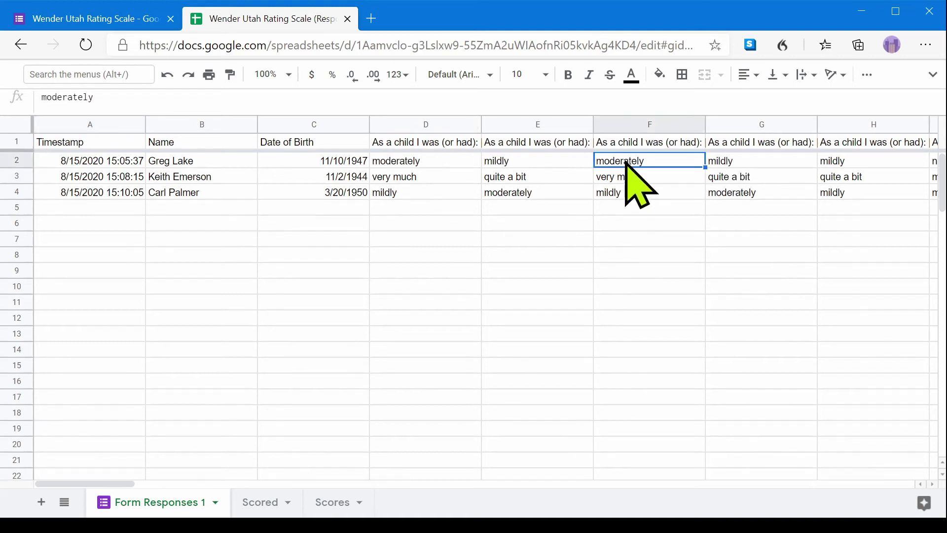
{"action": "key", "text": "ctrl+shift+Page_Down"}
{"action": "key", "text": "ctrl+shift+Page_Down"}
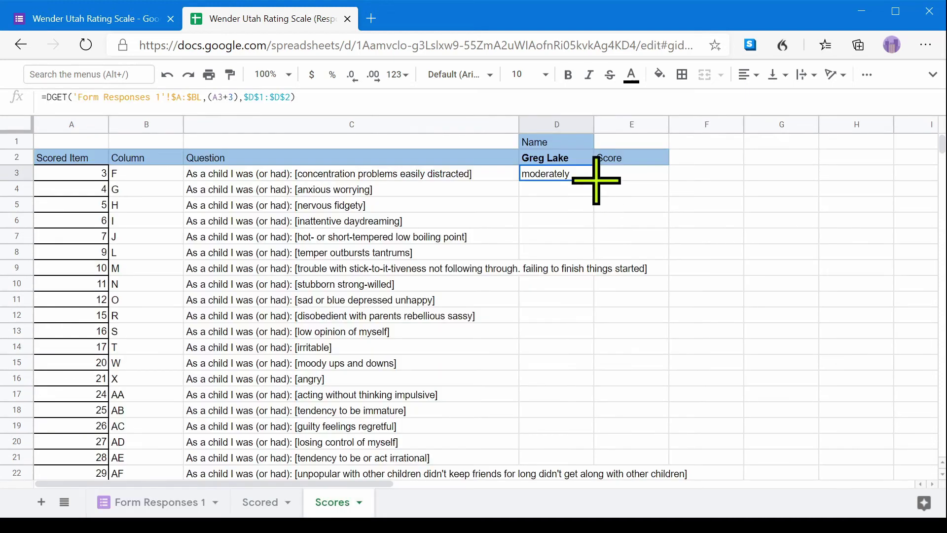
Fill the D3 lookup down to D27 and autofit column D to the answers.
{"action": "left_click_drag", "start_coordinate": [595, 190], "coordinate": [589, 443]}
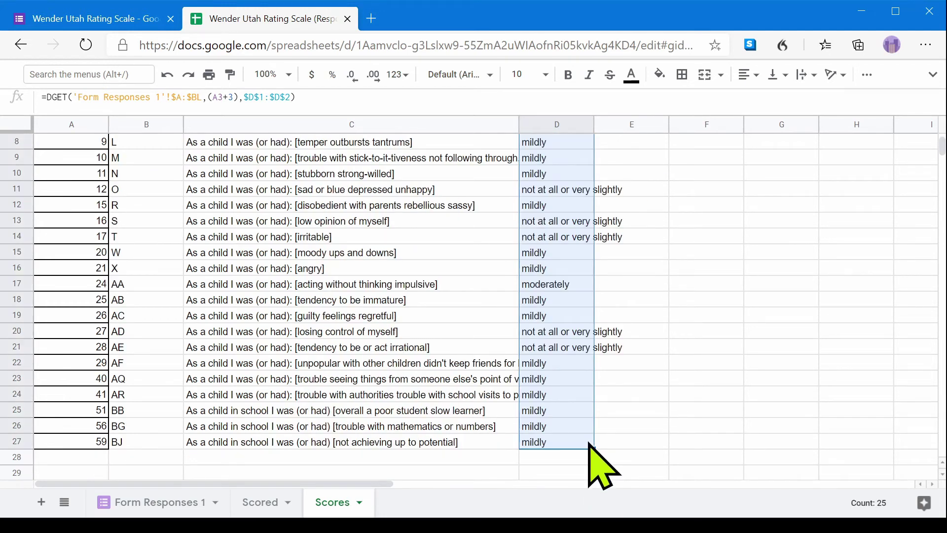
{"action": "left_click", "coordinate": [587, 442]}
{"action": "scroll", "coordinate": [554, 274], "scroll_direction": "up", "scroll_amount": 3}
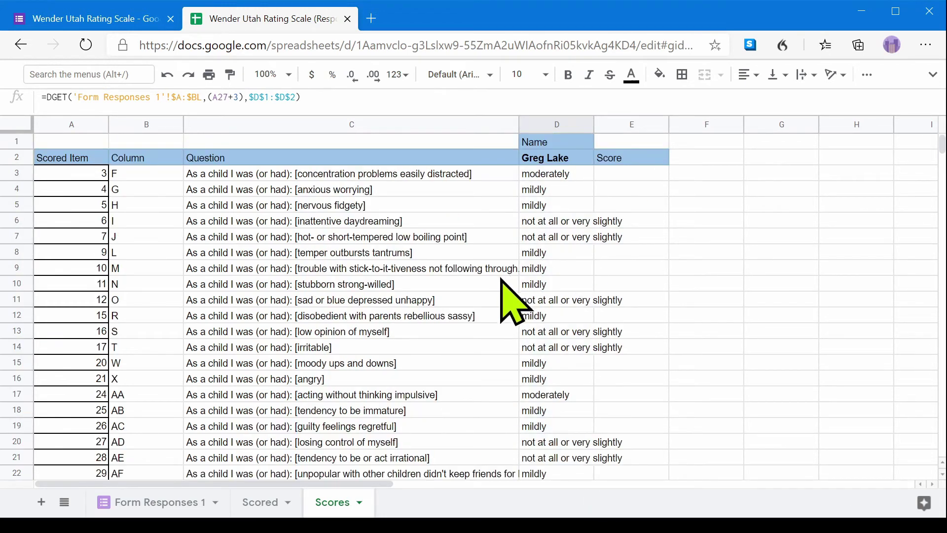
{"action": "scroll", "coordinate": [561, 370], "scroll_direction": "down", "scroll_amount": 4}
{"action": "scroll", "coordinate": [561, 369], "scroll_direction": "up", "scroll_amount": 3}
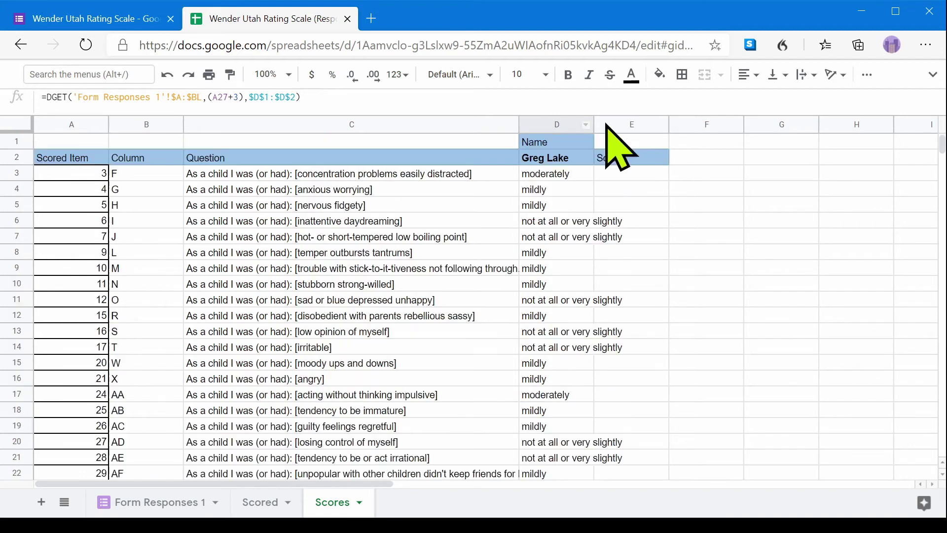
{"action": "double_click", "coordinate": [592, 124]}
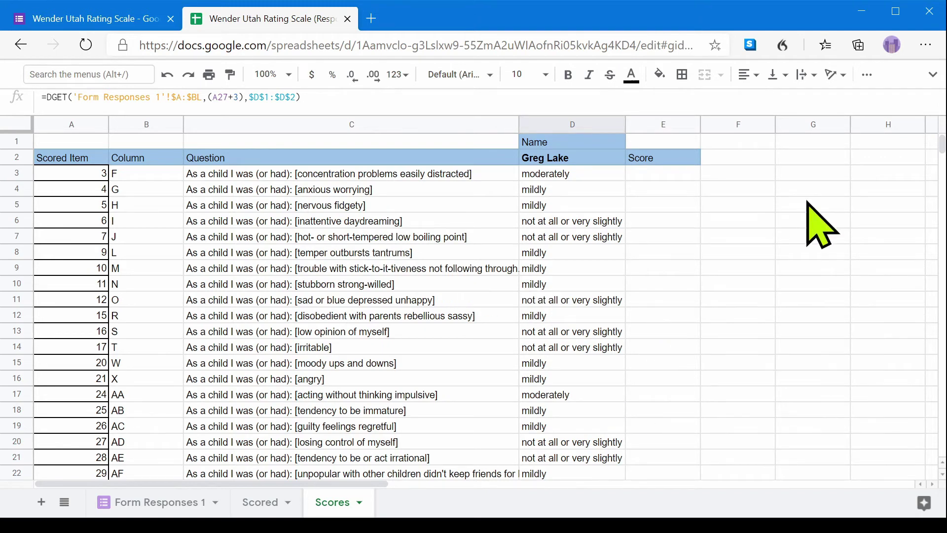
{"action": "scroll", "coordinate": [660, 325], "scroll_direction": "down", "scroll_amount": 5}
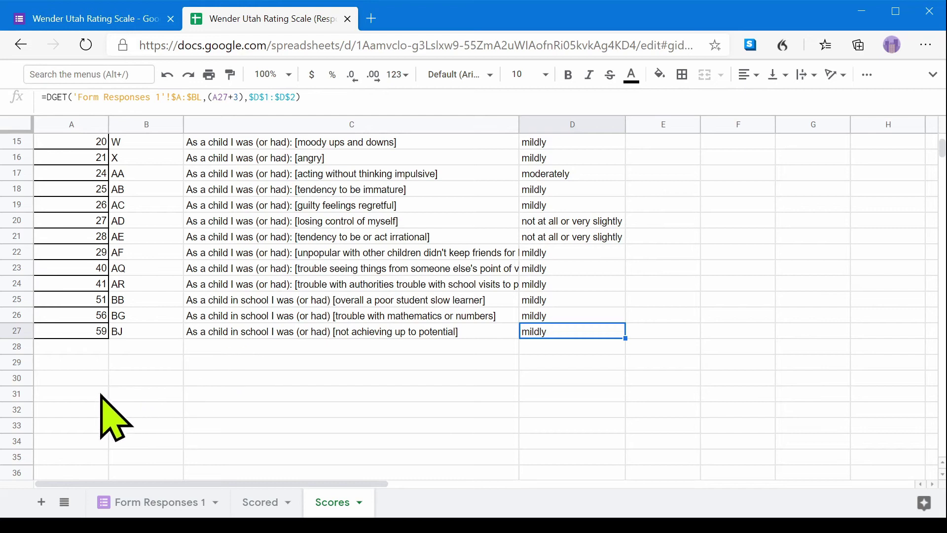
Enter Description and Value headings in A30:B30 and check the form's answer options.
{"action": "left_click", "coordinate": [58, 379]}
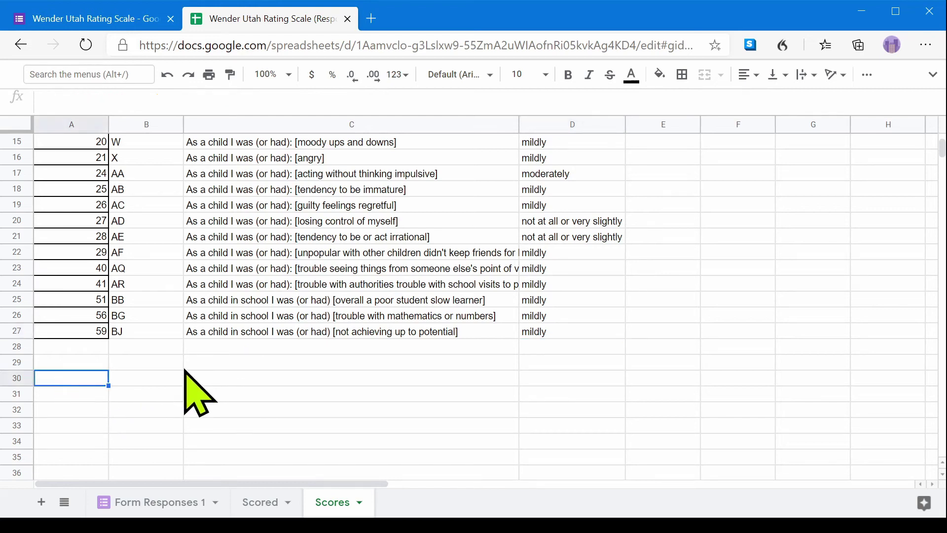
{"action": "type", "text": "Description"}
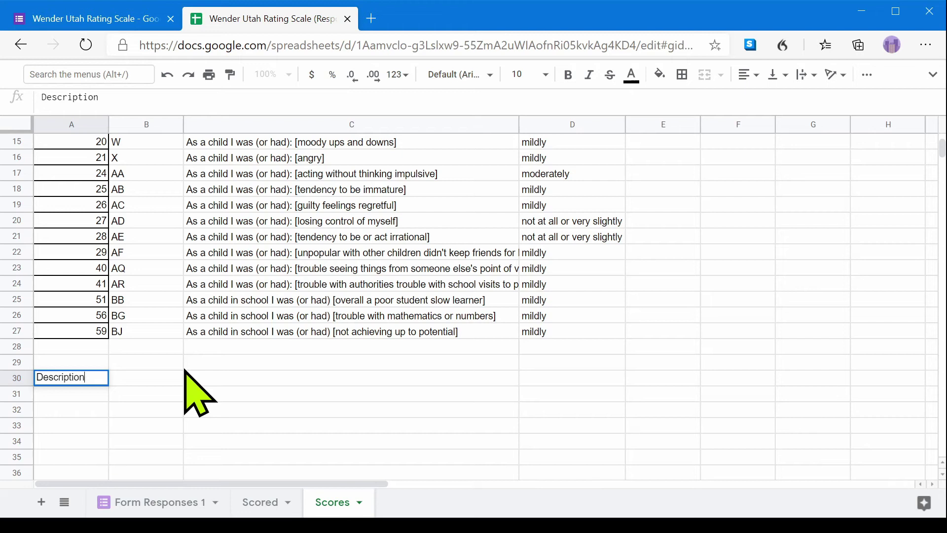
{"action": "key", "text": "Tab"}
{"action": "type", "text": "V"}
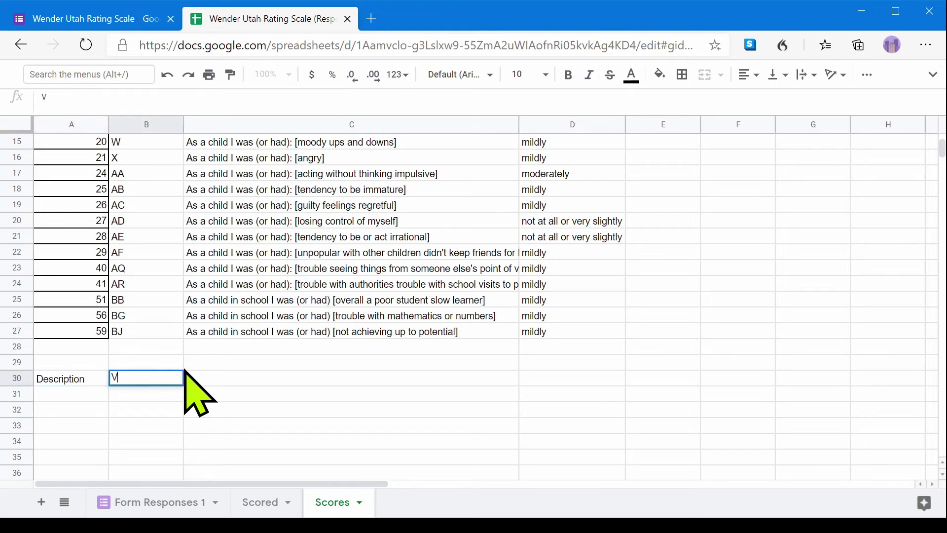
{"action": "type", "text": "alue"}
{"action": "key", "text": "Return"}
{"action": "scroll", "coordinate": [225, 266], "scroll_direction": "down", "scroll_amount": 3}
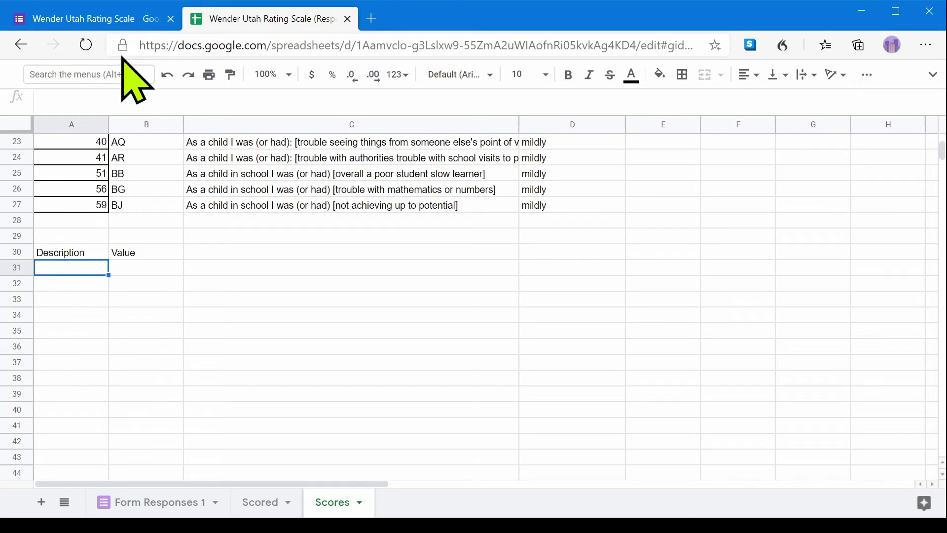
{"action": "left_click", "coordinate": [130, 20]}
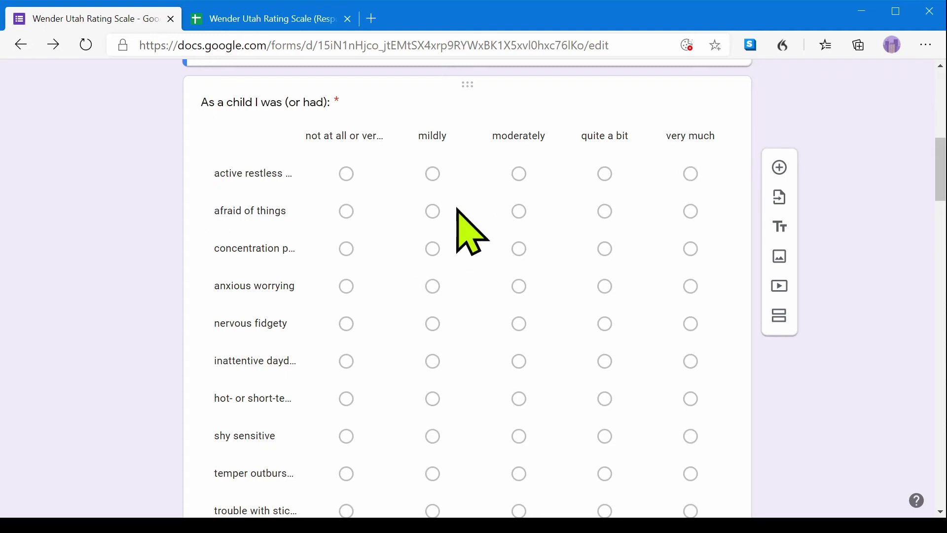
{"action": "left_click", "coordinate": [269, 15]}
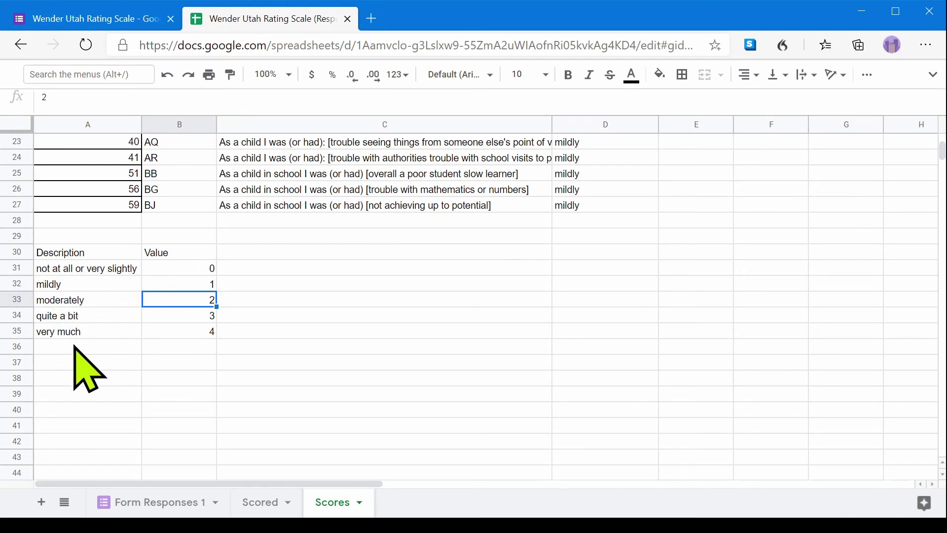
{"action": "left_click", "coordinate": [105, 345]}
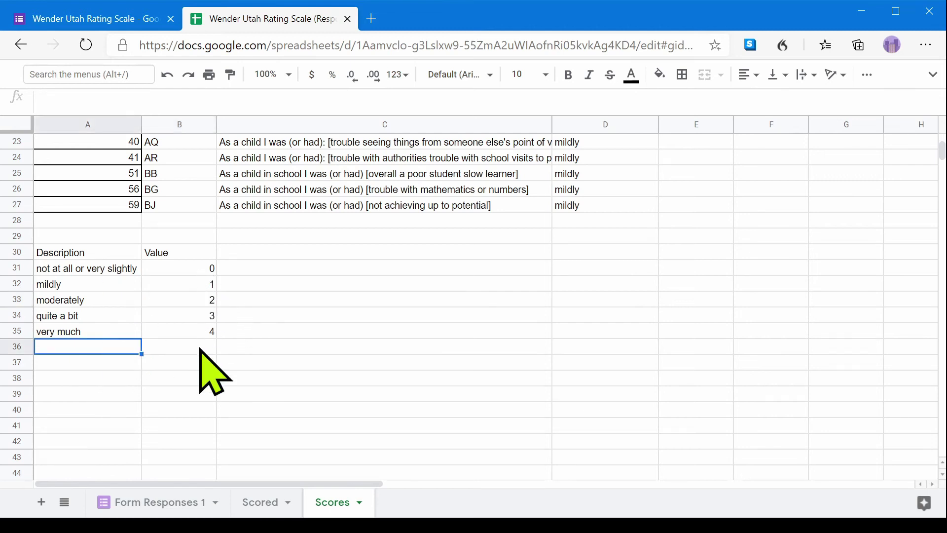
Start E3's formula as =IFS(D3=$A$31,$B$31, scoring the first answer description.
{"action": "scroll", "coordinate": [162, 330], "scroll_direction": "up", "scroll_amount": 7}
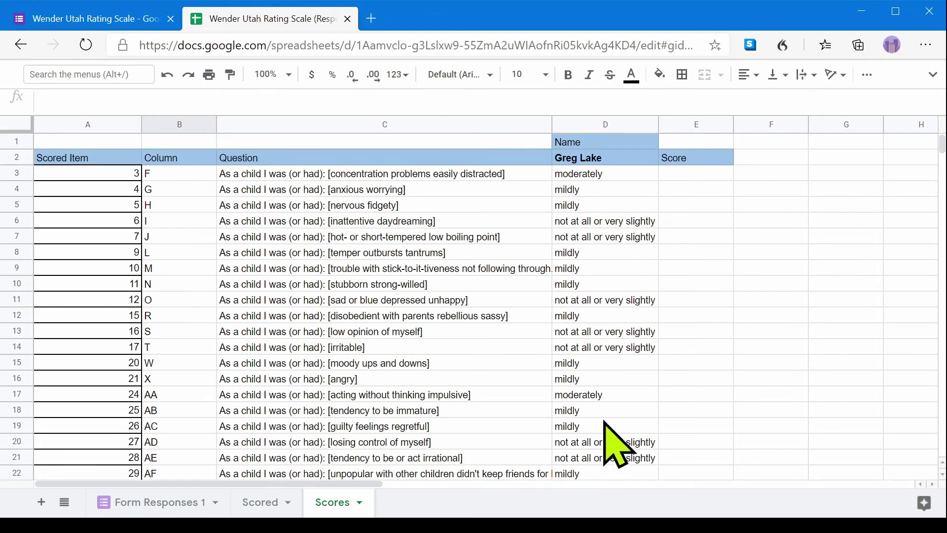
{"action": "scroll", "coordinate": [604, 421], "scroll_direction": "down", "scroll_amount": 2}
{"action": "scroll", "coordinate": [605, 444], "scroll_direction": "down", "scroll_amount": 2}
{"action": "scroll", "coordinate": [302, 327], "scroll_direction": "down", "scroll_amount": 2}
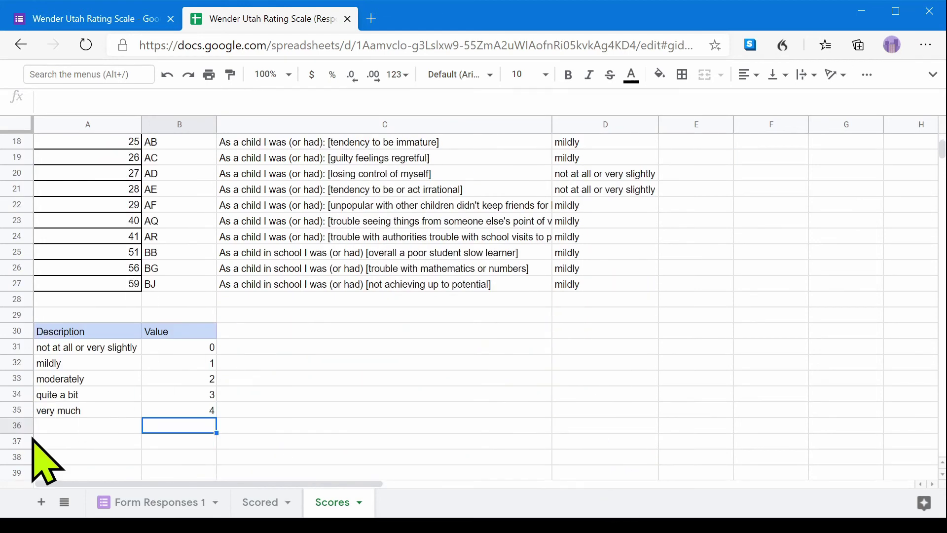
{"action": "scroll", "coordinate": [404, 301], "scroll_direction": "up", "scroll_amount": 6}
{"action": "left_click", "coordinate": [684, 175]}
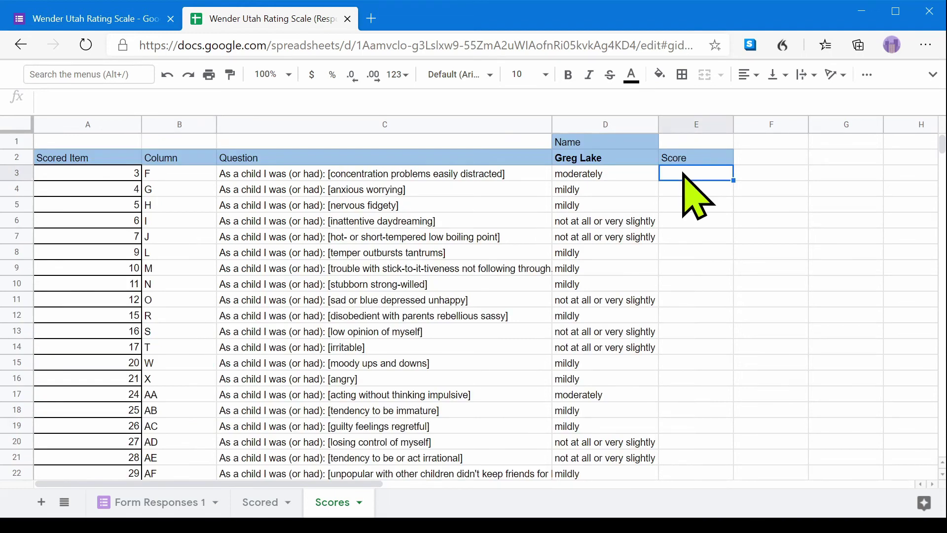
{"action": "type", "text": "=IFS("}
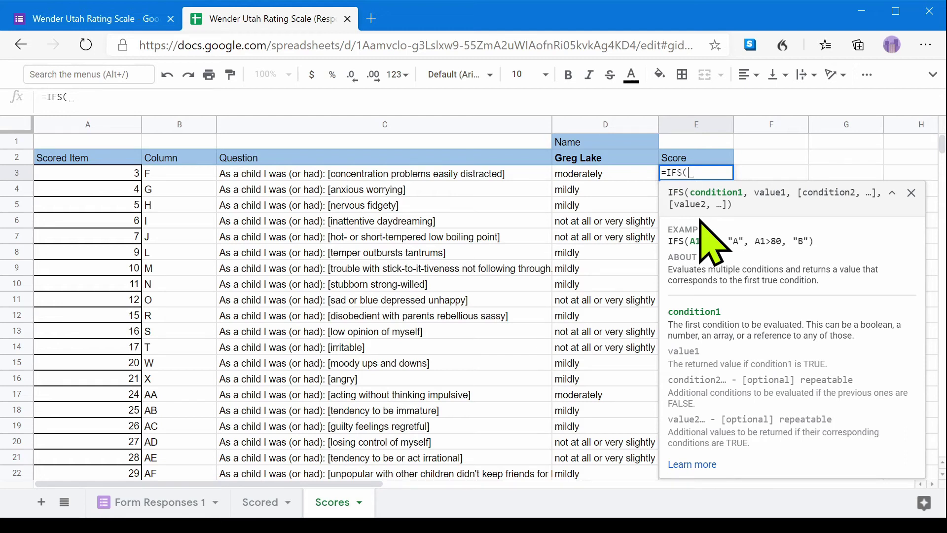
{"action": "left_click", "coordinate": [628, 178]}
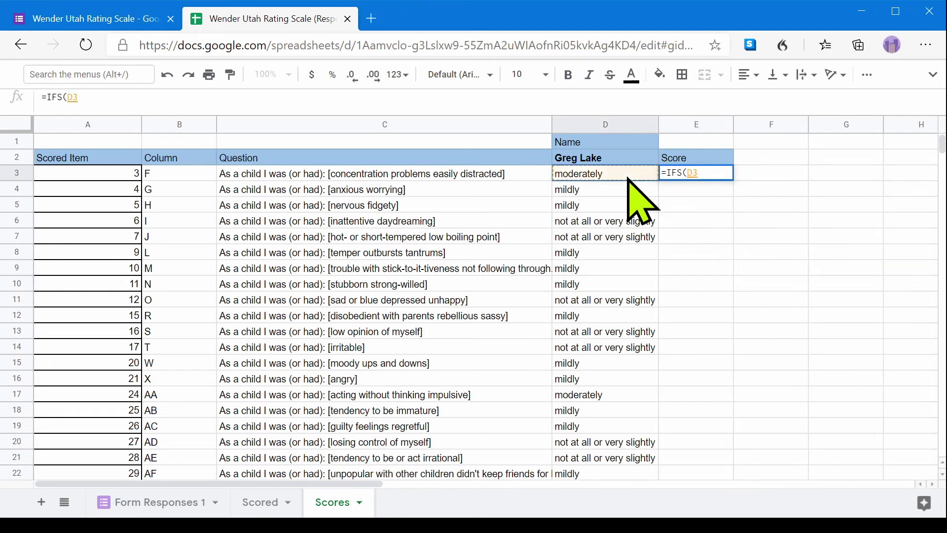
{"action": "type", "text": "="}
{"action": "scroll", "coordinate": [131, 345], "scroll_direction": "down", "scroll_amount": 5}
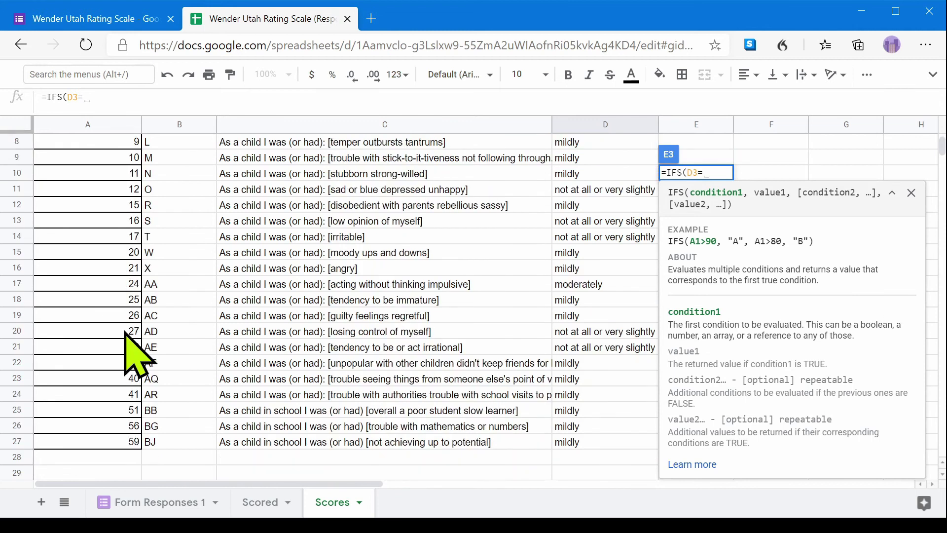
{"action": "scroll", "coordinate": [123, 333], "scroll_direction": "down", "scroll_amount": 1}
{"action": "left_click", "coordinate": [90, 348]}
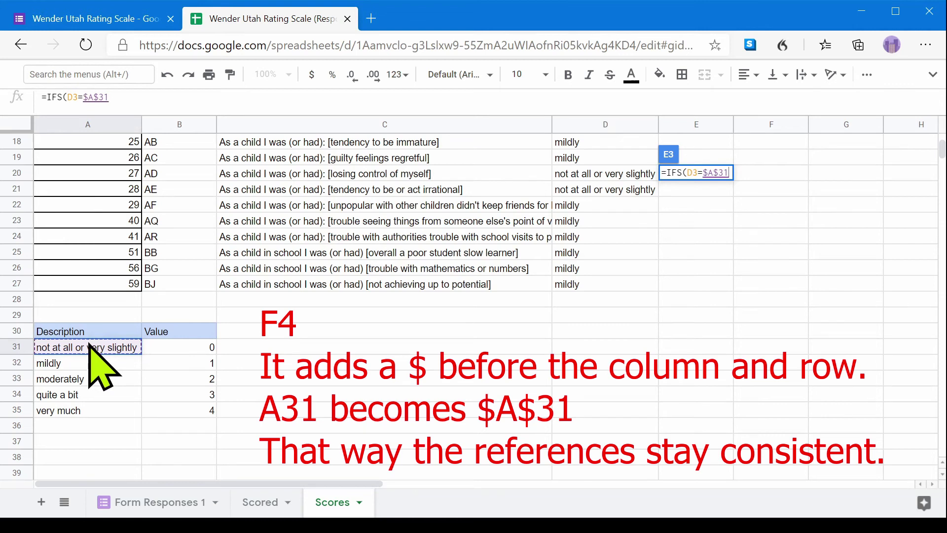
{"action": "type", "text": ","}
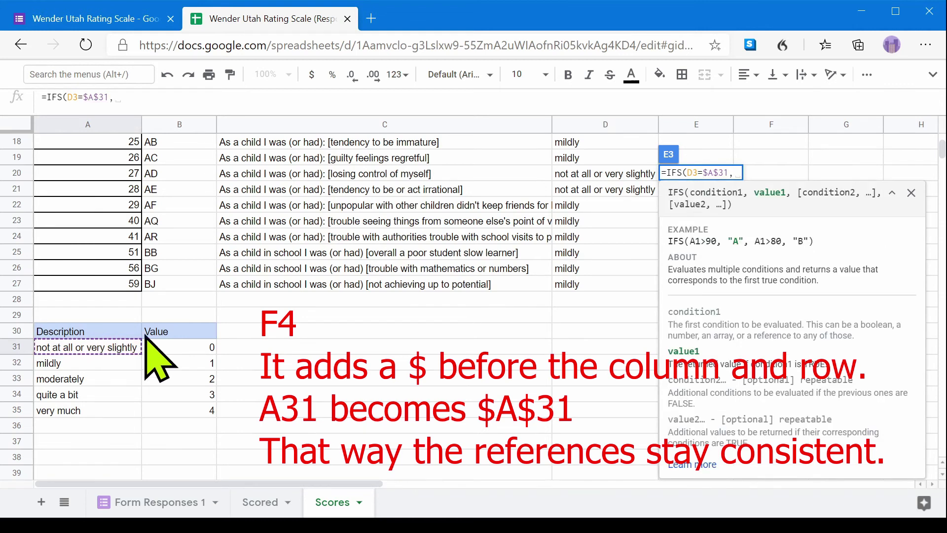
{"action": "left_click", "coordinate": [188, 348]}
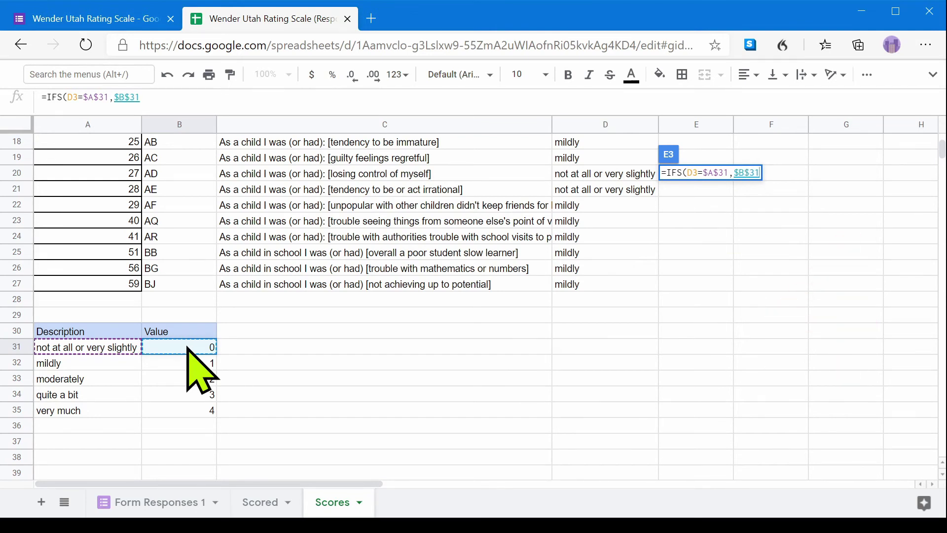
{"action": "type", "text": ","}
Add the second IFS condition D3=$A$32,$B$32 for the mildly answer.
{"action": "scroll", "coordinate": [645, 285], "scroll_direction": "up", "scroll_amount": 6}
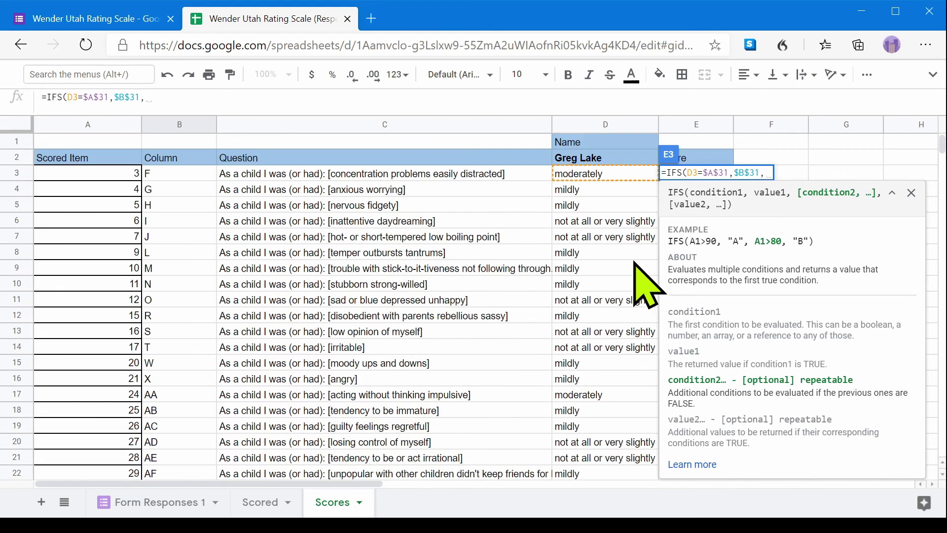
{"action": "left_click", "coordinate": [615, 175]}
{"action": "scroll", "coordinate": [536, 274], "scroll_direction": "down", "scroll_amount": 7}
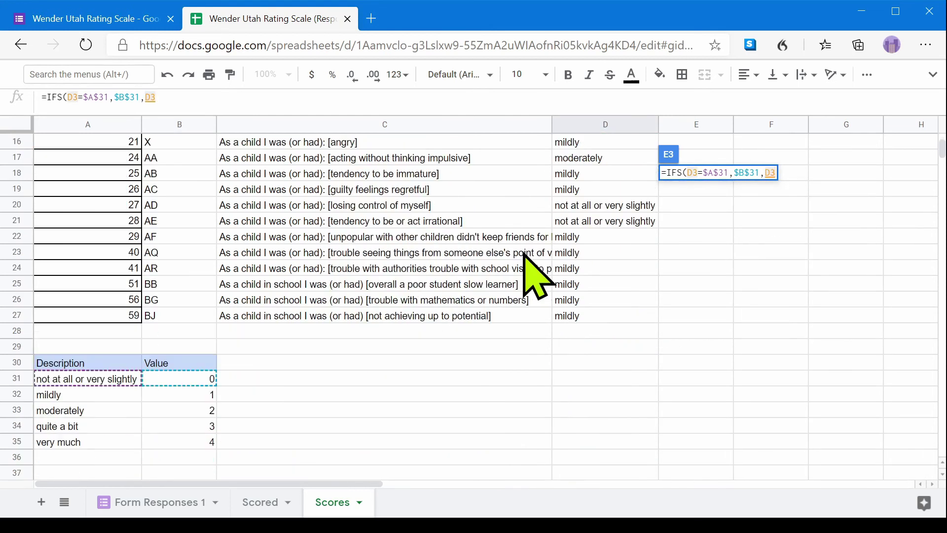
{"action": "type", "text": "="}
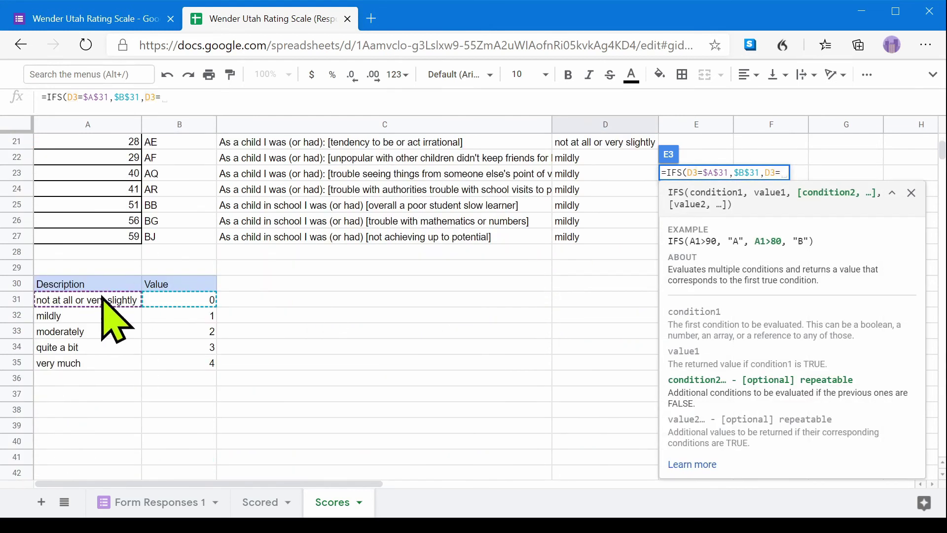
{"action": "left_click", "coordinate": [73, 319]}
{"action": "key", "text": "F4"}
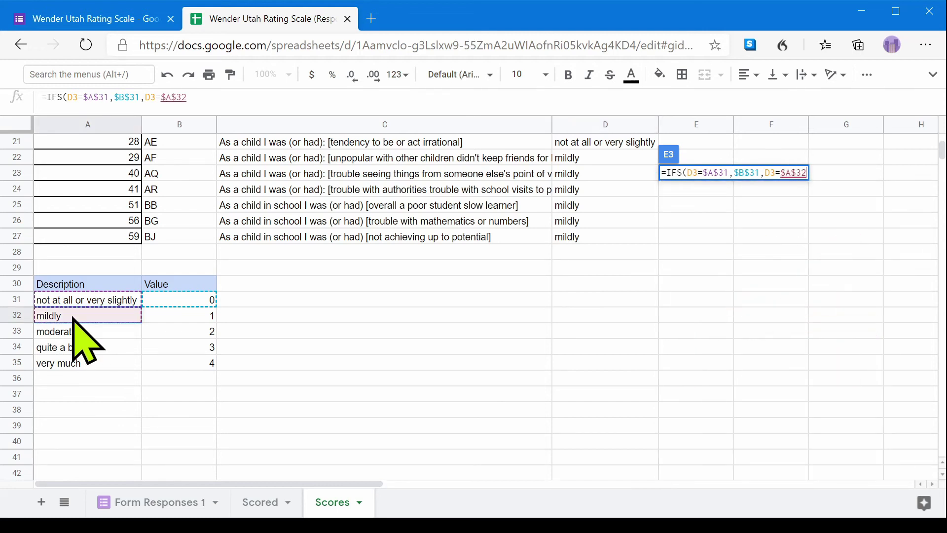
{"action": "type", "text": ","}
{"action": "left_click", "coordinate": [172, 318]}
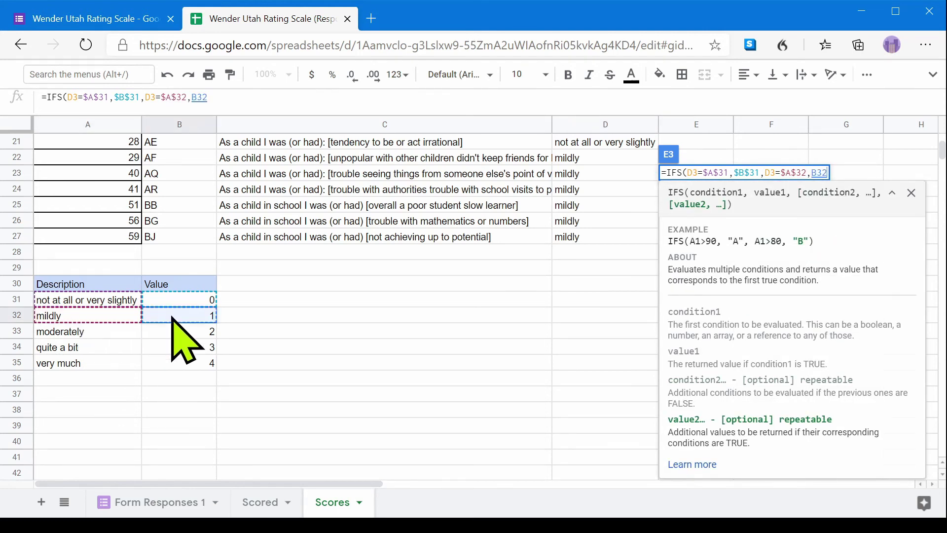
{"action": "key", "text": "F4"}
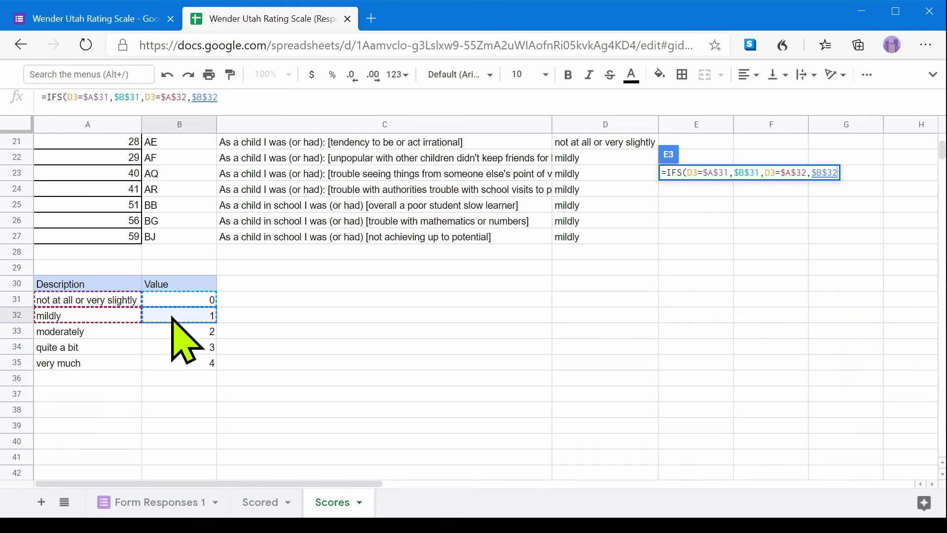
{"action": "type", "text": ","}
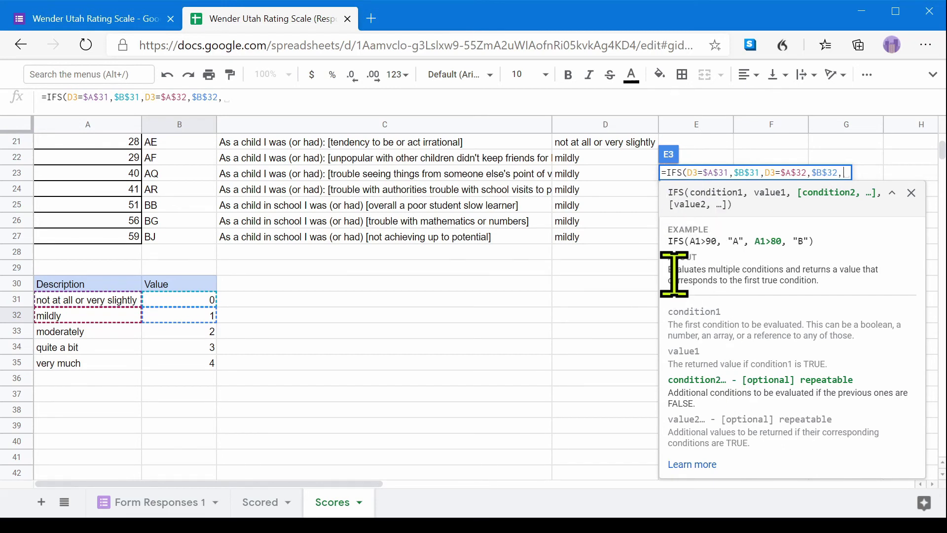
{"action": "scroll", "coordinate": [651, 279], "scroll_direction": "up", "scroll_amount": 7}
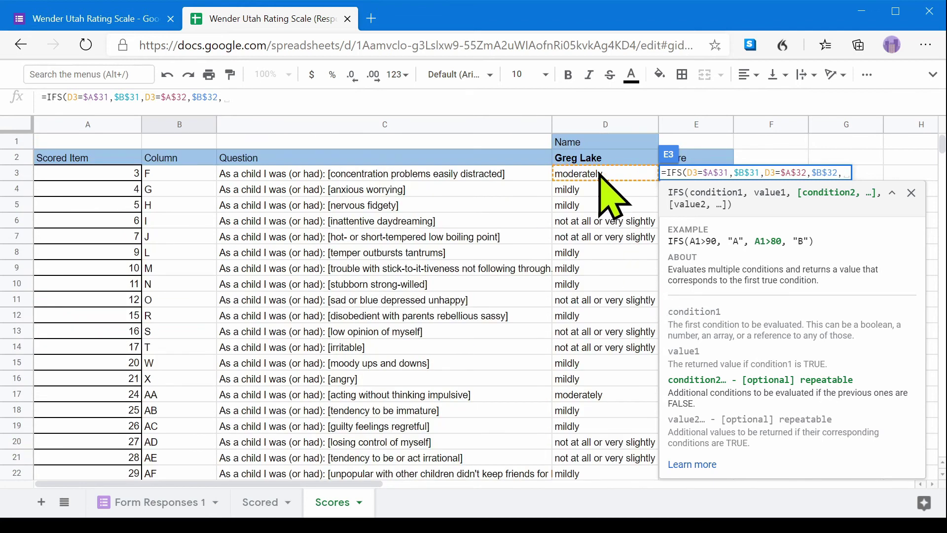
Add the third IFS condition comparing D3 to $A$33 (moderately) returning B33.
{"action": "left_click", "coordinate": [599, 174]}
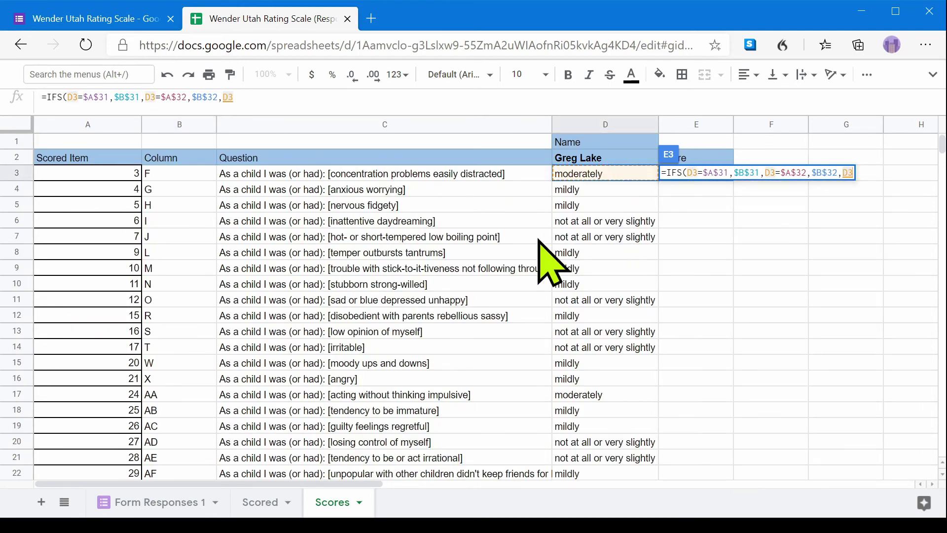
{"action": "type", "text": "="}
{"action": "scroll", "coordinate": [543, 261], "scroll_direction": "down", "scroll_amount": 7}
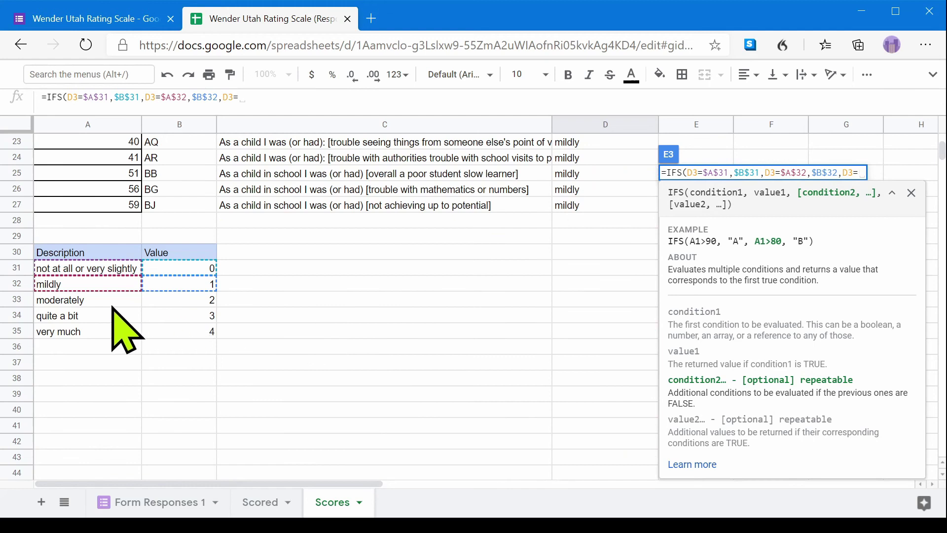
{"action": "left_click", "coordinate": [102, 304]}
{"action": "key", "text": "F4"}
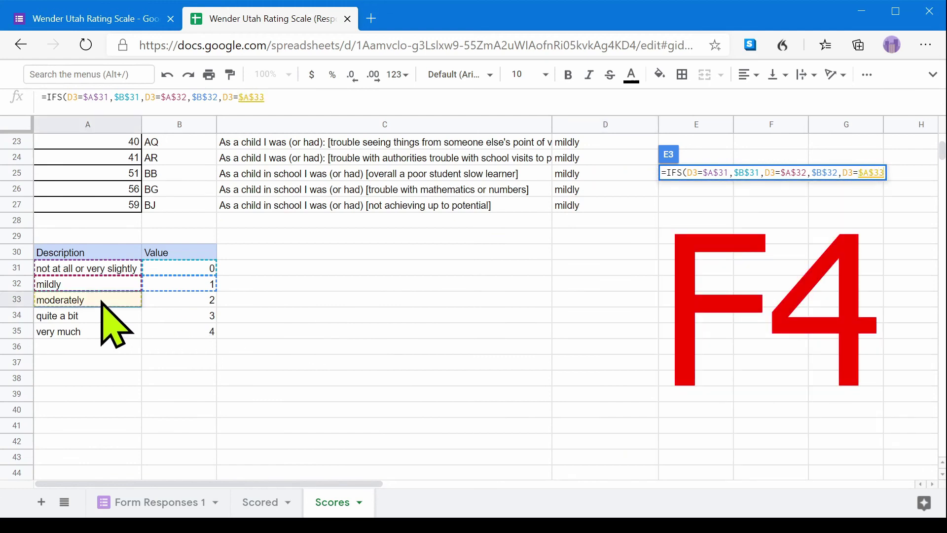
{"action": "type", "text": ","}
{"action": "left_click", "coordinate": [157, 302]}
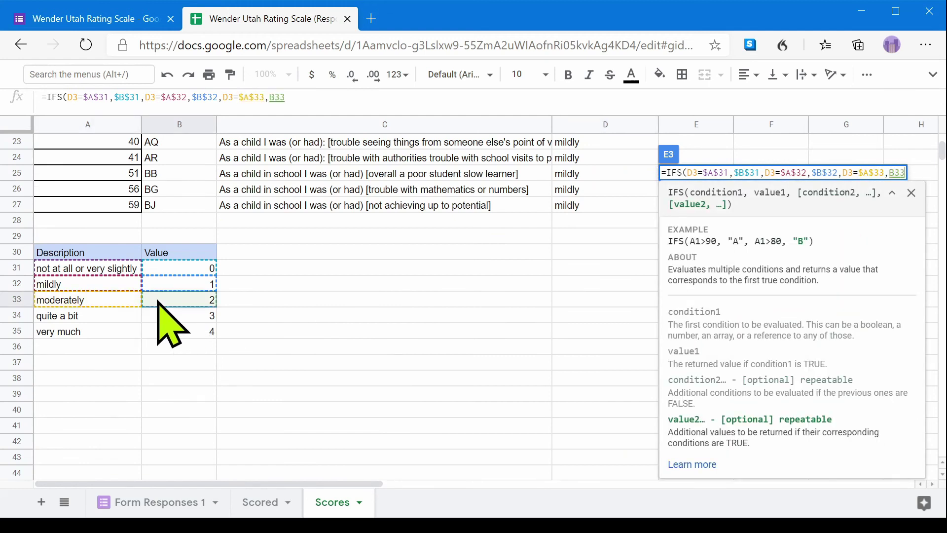
{"action": "type", "text": ","}
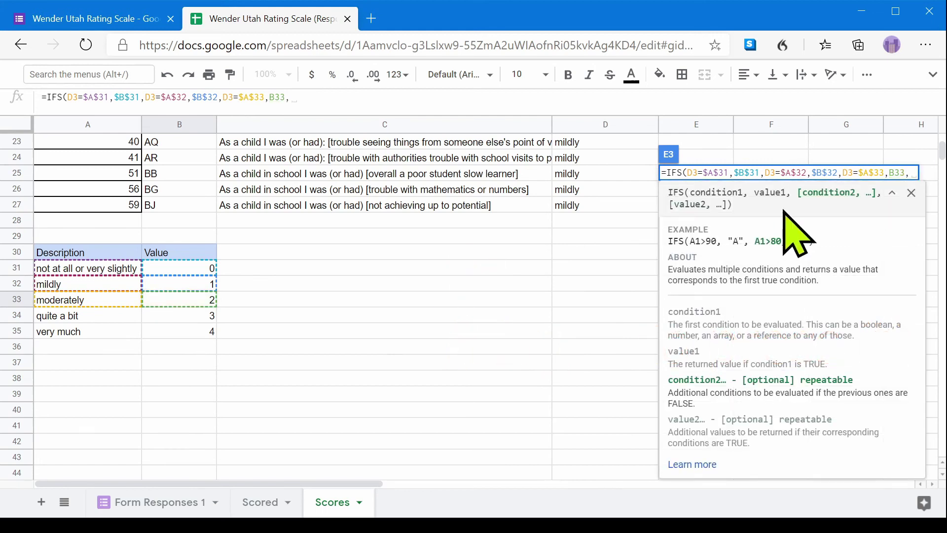
{"action": "scroll", "coordinate": [631, 291], "scroll_direction": "up", "scroll_amount": 7}
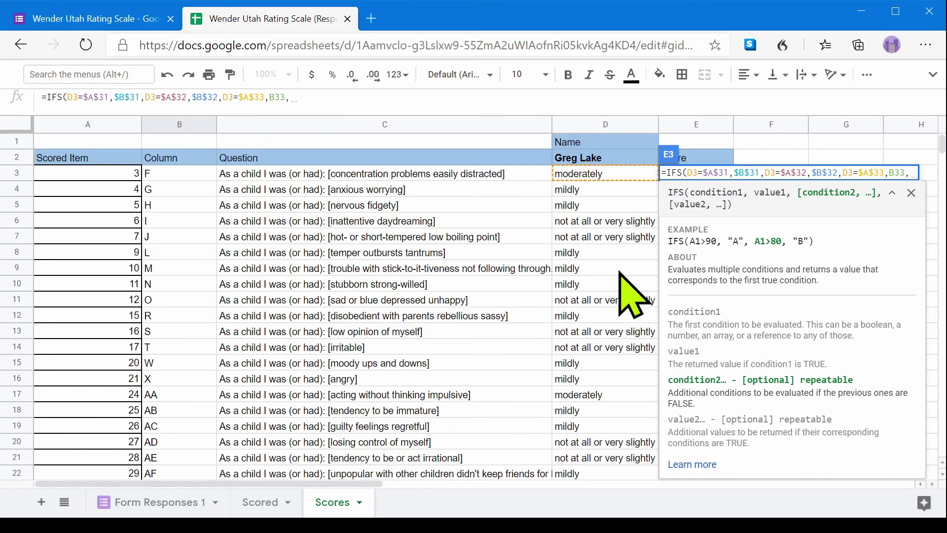
Add the condition D3=$A$34,$B$34 for quite a bit and lock B33 as $B$33.
{"action": "left_click", "coordinate": [606, 173]}
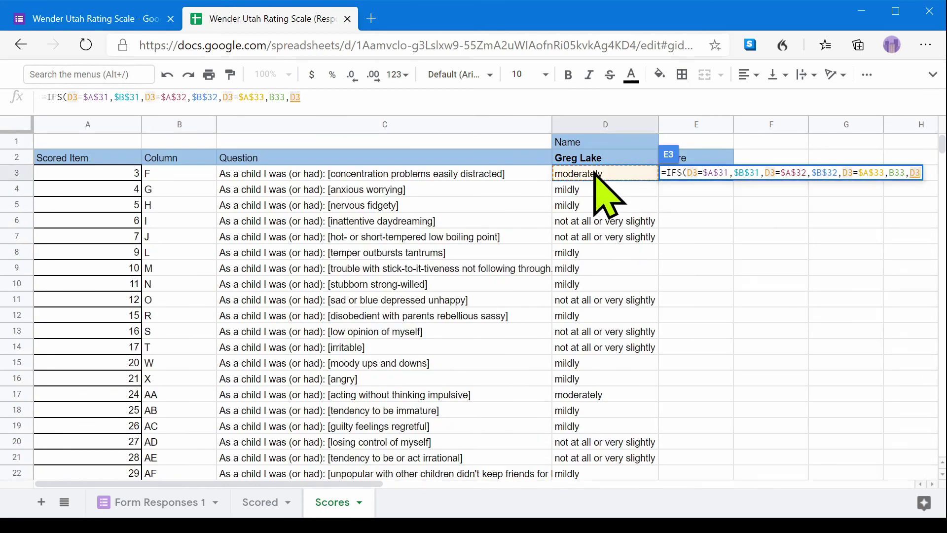
{"action": "type", "text": "="}
{"action": "scroll", "coordinate": [296, 340], "scroll_direction": "down", "scroll_amount": 7}
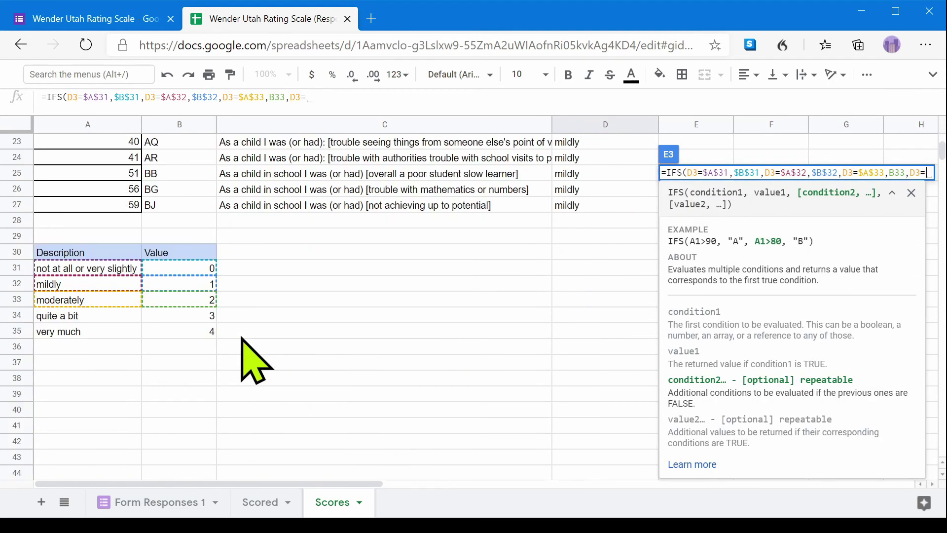
{"action": "left_click", "coordinate": [79, 316]}
{"action": "key", "text": "F4"}
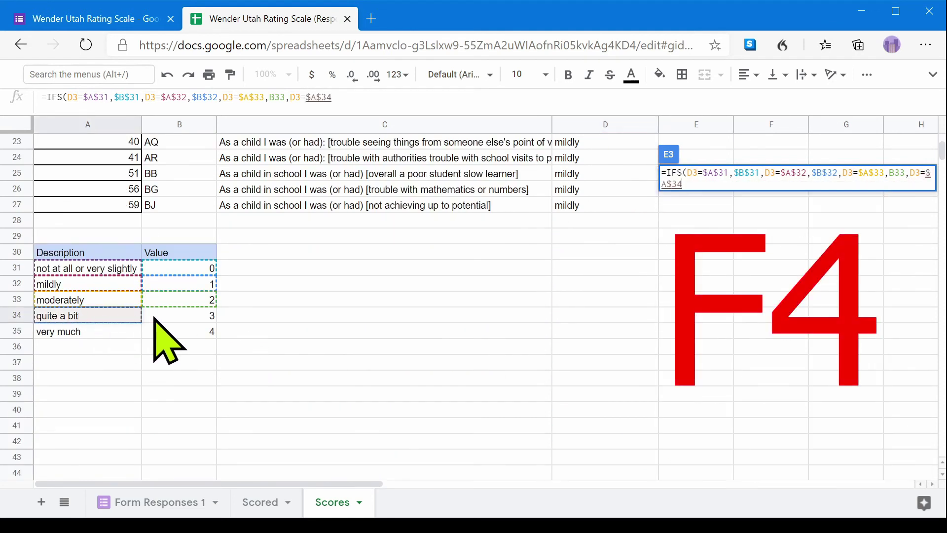
{"action": "left_click", "coordinate": [158, 318]}
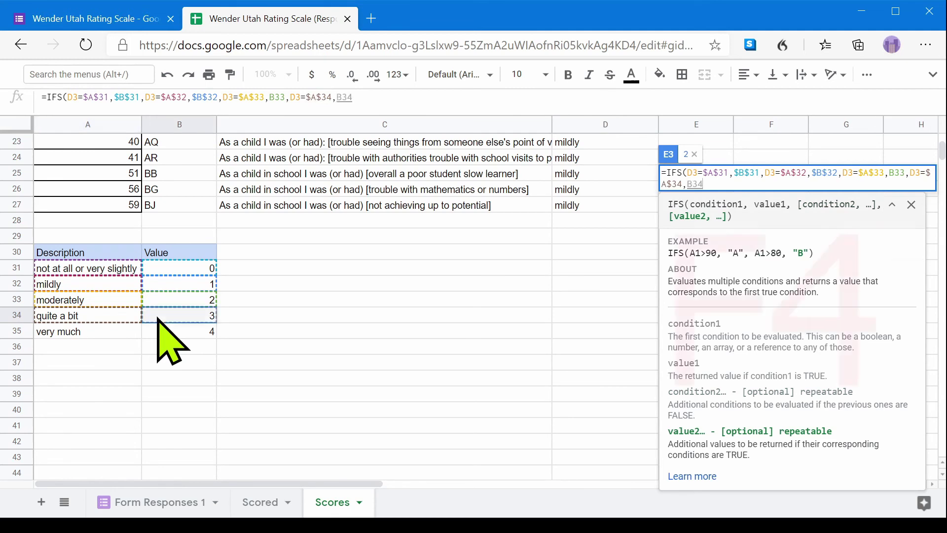
{"action": "key", "text": "F4"}
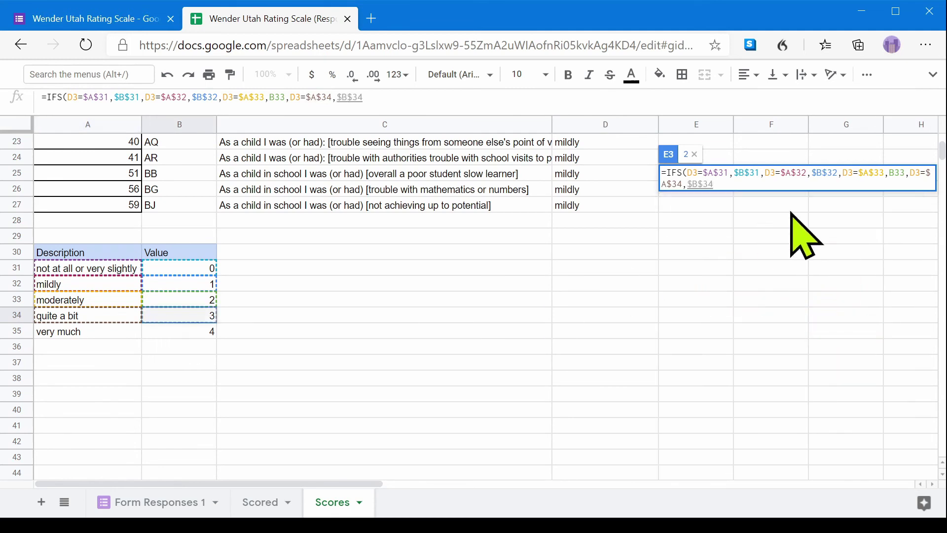
{"action": "left_click", "coordinate": [896, 181]}
{"action": "left_click", "coordinate": [899, 173]}
{"action": "key", "text": "F4"}
{"action": "left_click", "coordinate": [786, 182]}
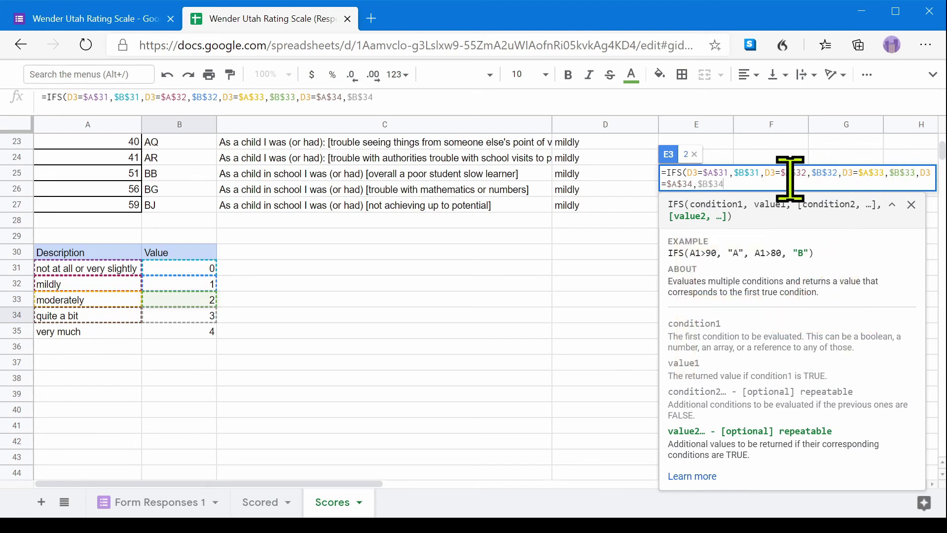
{"action": "type", "text": ","}
{"action": "scroll", "coordinate": [570, 336], "scroll_direction": "up", "scroll_amount": 5}
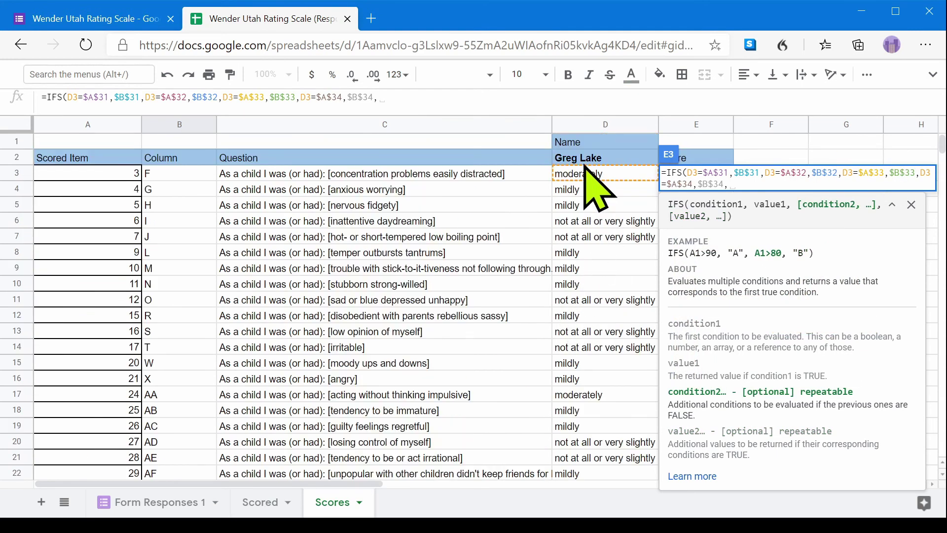
Add the final condition D3=$A$35,$B$35 for very much, close and commit the IFS formula.
{"action": "left_click", "coordinate": [589, 171]}
{"action": "type", "text": "="}
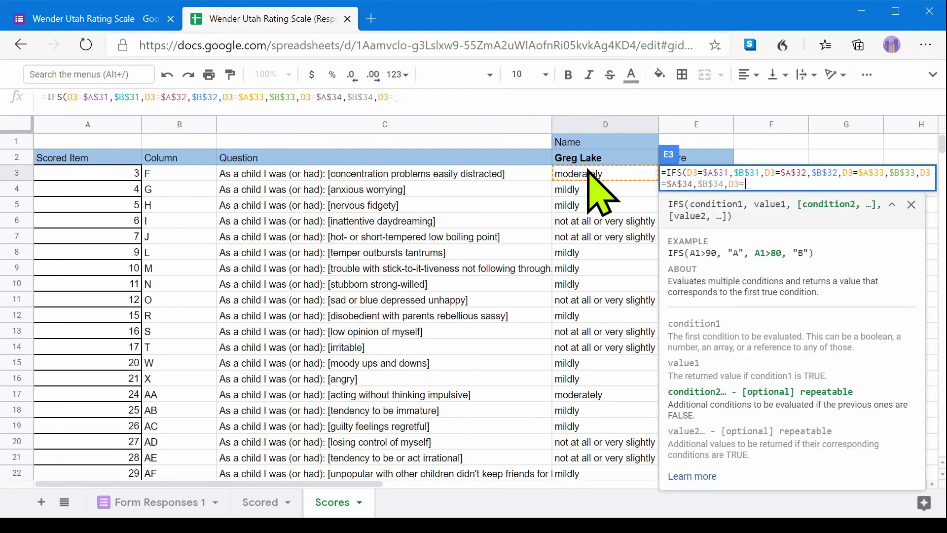
{"action": "scroll", "coordinate": [306, 335], "scroll_direction": "down", "scroll_amount": 7}
{"action": "left_click", "coordinate": [107, 365]}
{"action": "key", "text": "F4"}
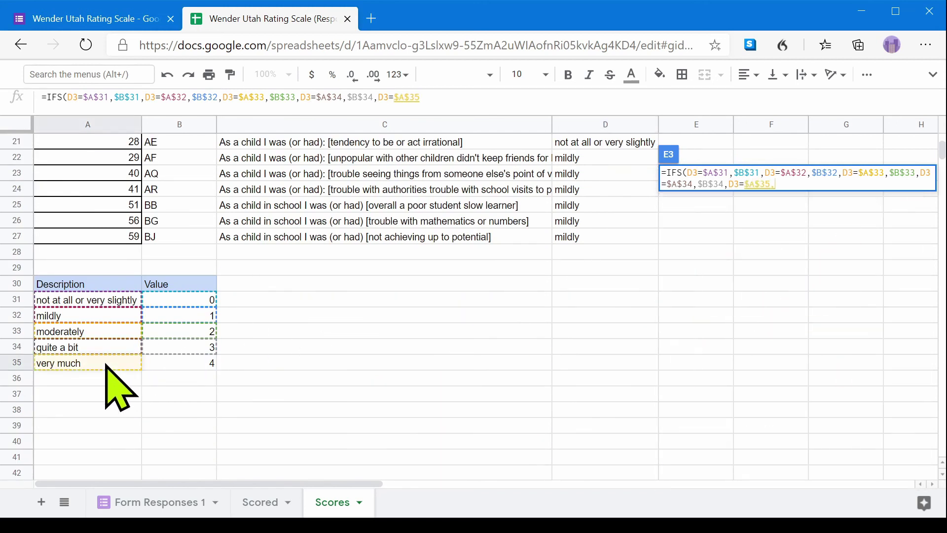
{"action": "type", "text": ","}
{"action": "left_click", "coordinate": [171, 365]}
{"action": "key", "text": "F4"}
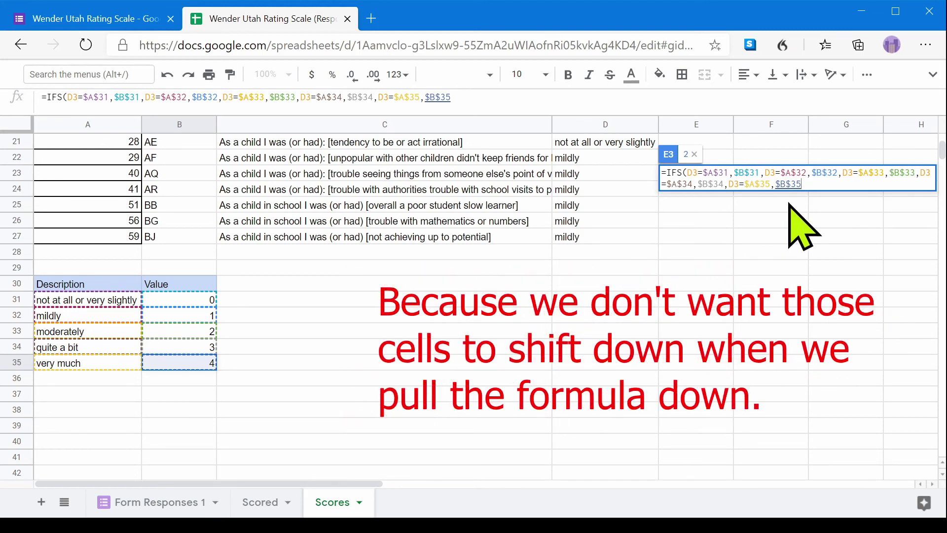
{"action": "type", "text": ")"}
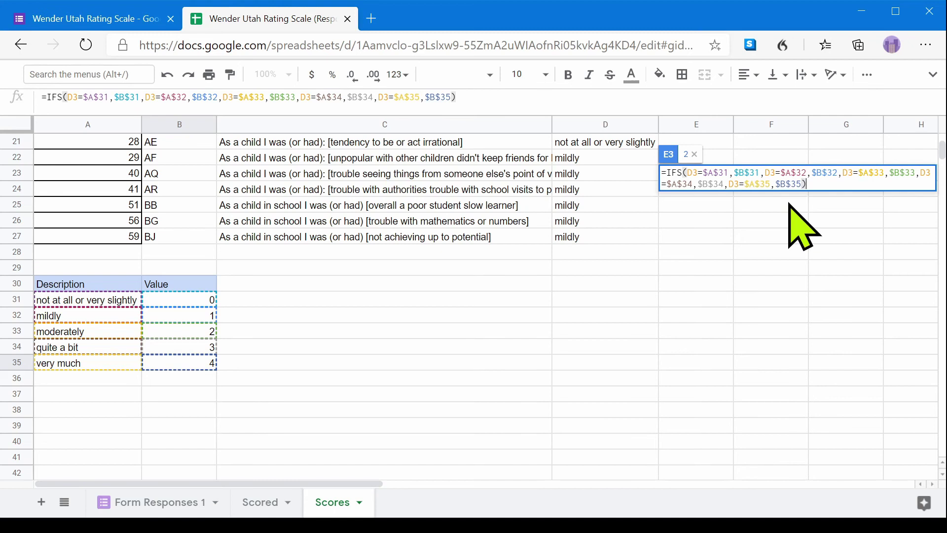
{"action": "key", "text": "Return"}
Copy the E3 IFS score formula down through E27.
{"action": "key", "text": "Up"}
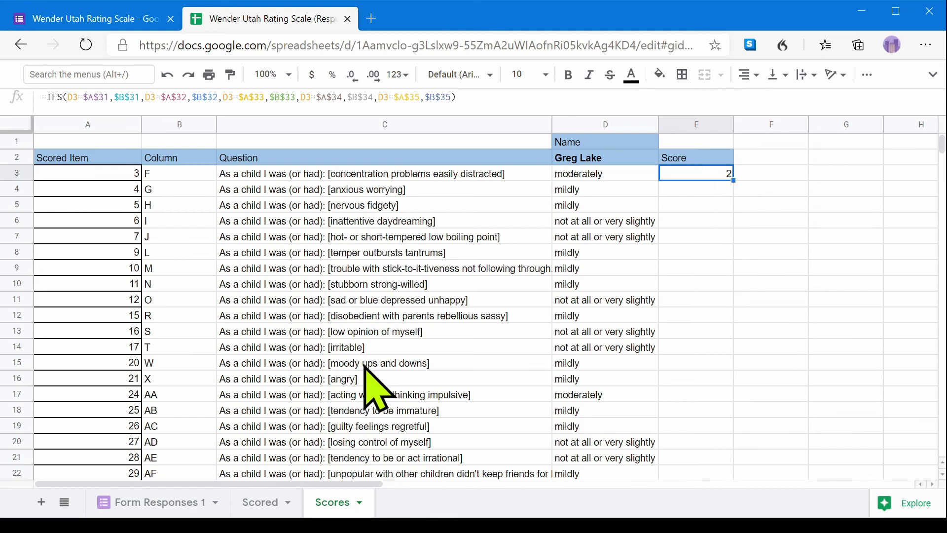
{"action": "scroll", "coordinate": [376, 385], "scroll_direction": "down", "scroll_amount": 7}
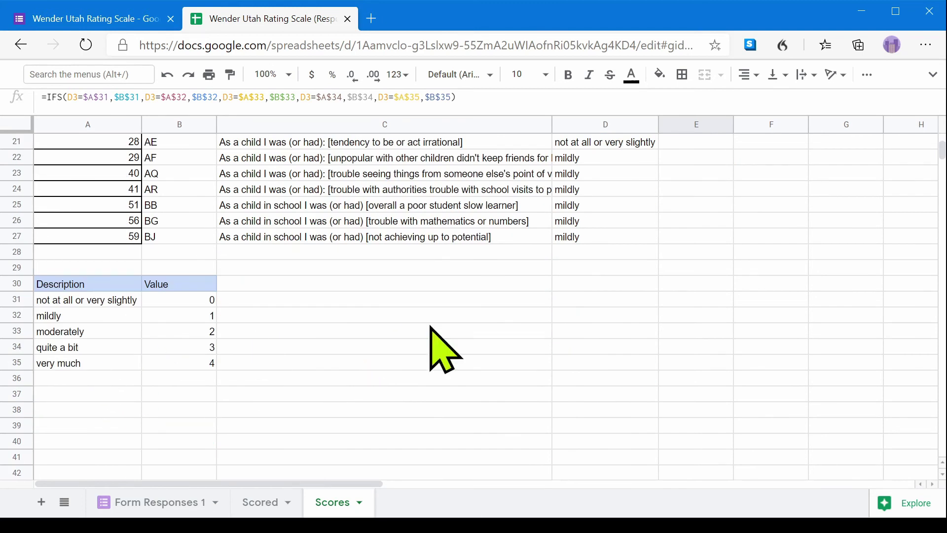
{"action": "scroll", "coordinate": [718, 302], "scroll_direction": "up", "scroll_amount": 7}
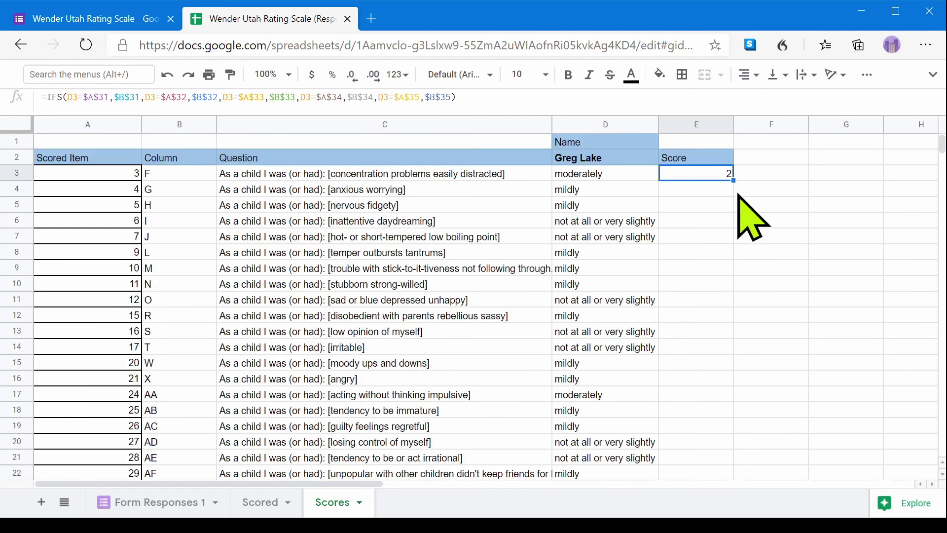
{"action": "left_click_drag", "start_coordinate": [733, 181], "coordinate": [716, 413]}
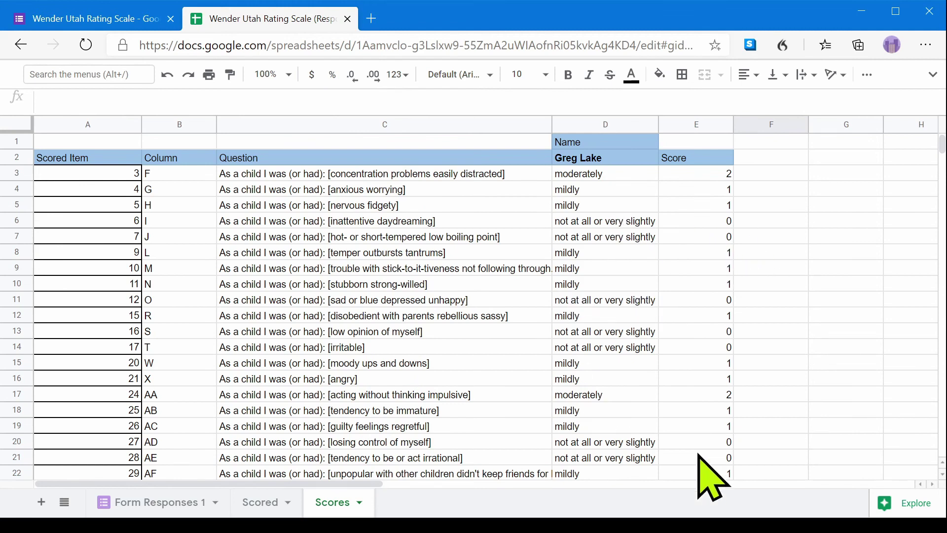
{"action": "scroll", "coordinate": [609, 413], "scroll_direction": "down", "scroll_amount": 3}
{"action": "left_click", "coordinate": [609, 413]}
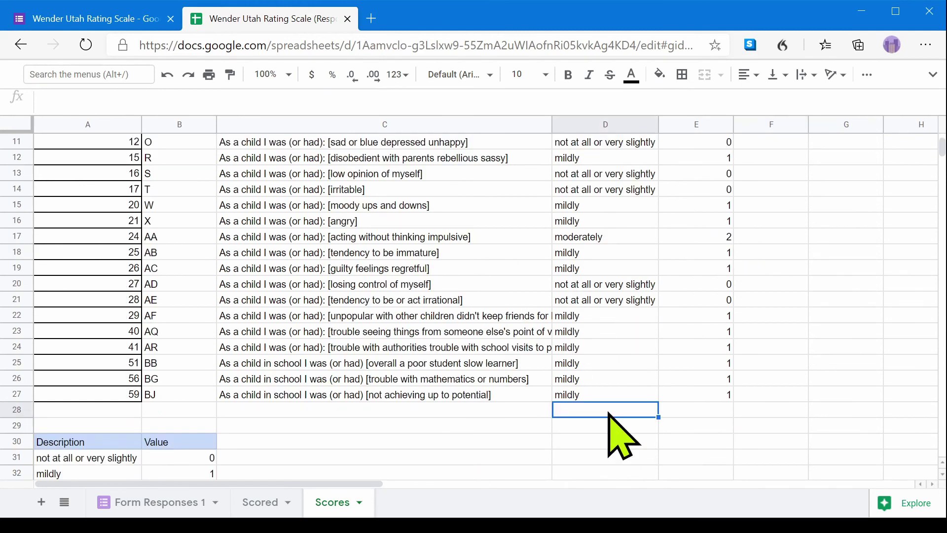
Label D28 TOTAL and enter =SUM(E3:E27) in E28, giving 20.
{"action": "type", "text": "TOT"}
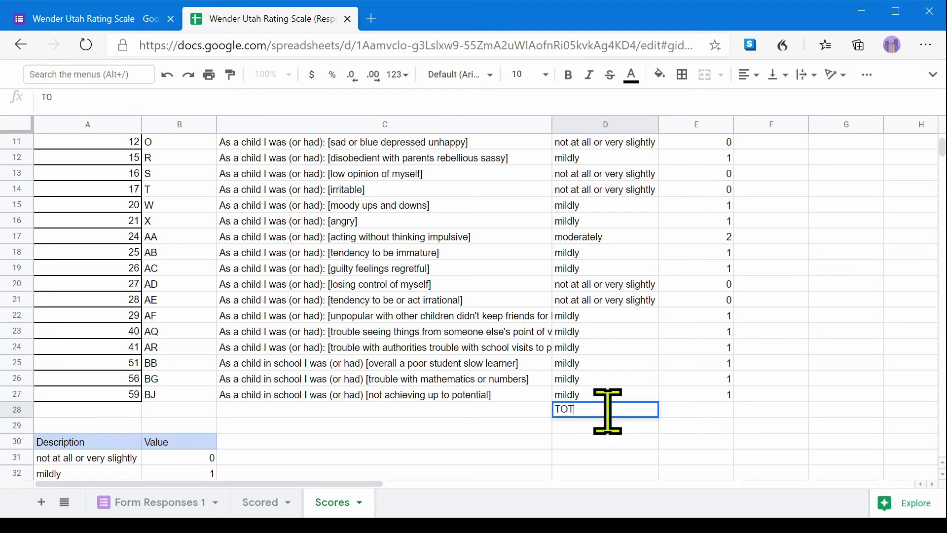
{"action": "type", "text": "AL"}
{"action": "left_click", "coordinate": [698, 408]}
{"action": "scroll", "coordinate": [799, 434], "scroll_direction": "up", "scroll_amount": 3}
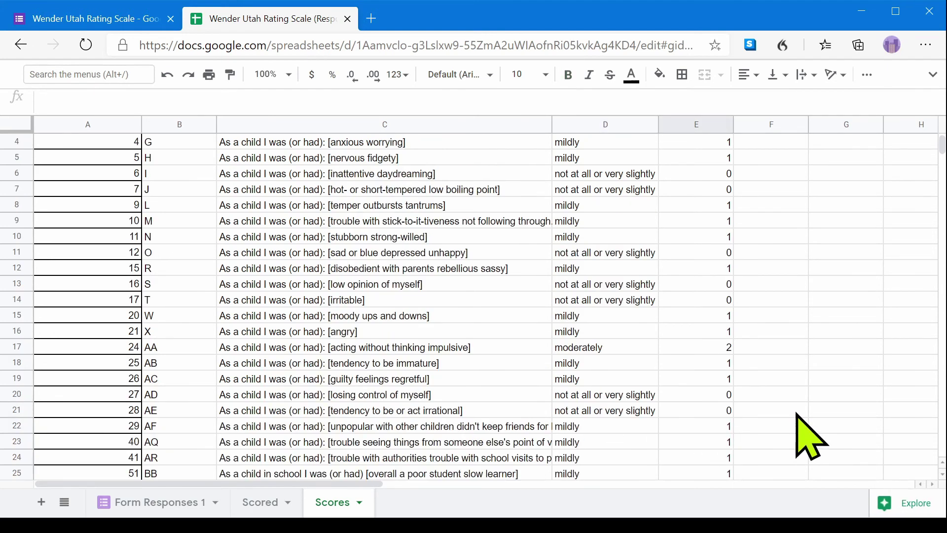
{"action": "scroll", "coordinate": [729, 419], "scroll_direction": "down", "scroll_amount": 2}
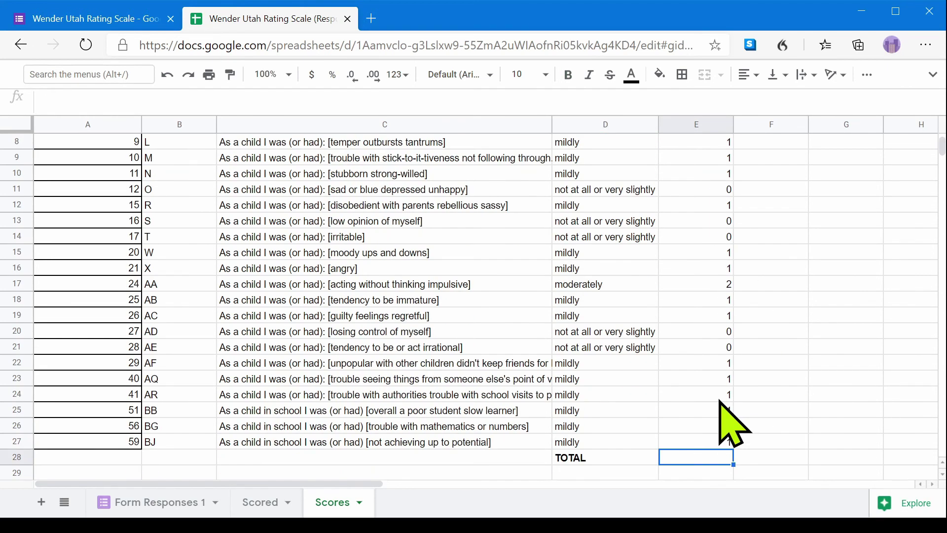
{"action": "type", "text": "="}
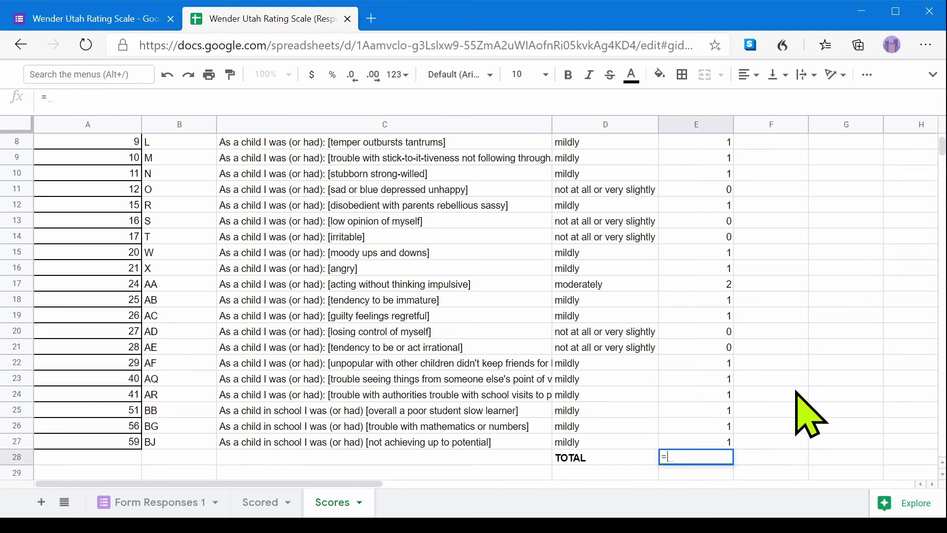
{"action": "type", "text": "SUM("}
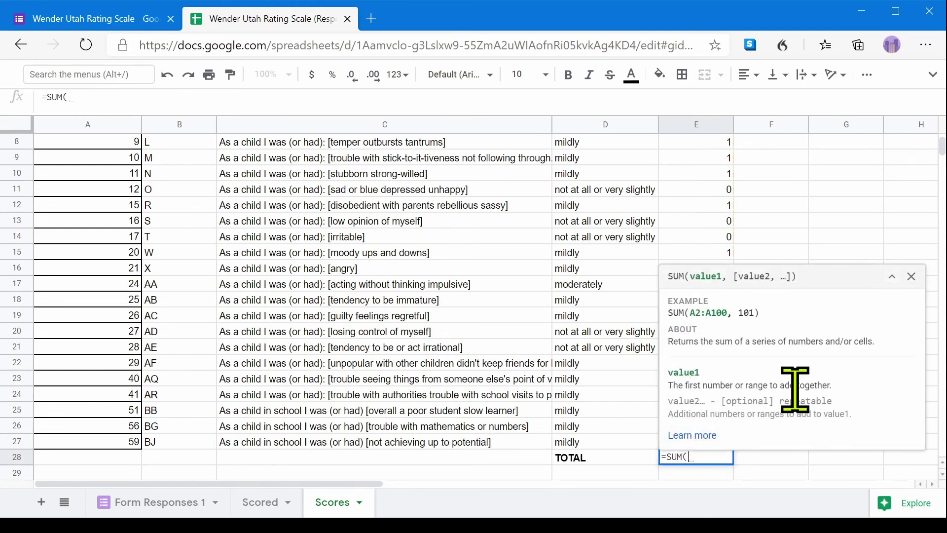
{"action": "scroll", "coordinate": [795, 390], "scroll_direction": "down", "scroll_amount": 2}
{"action": "left_click", "coordinate": [729, 364]}
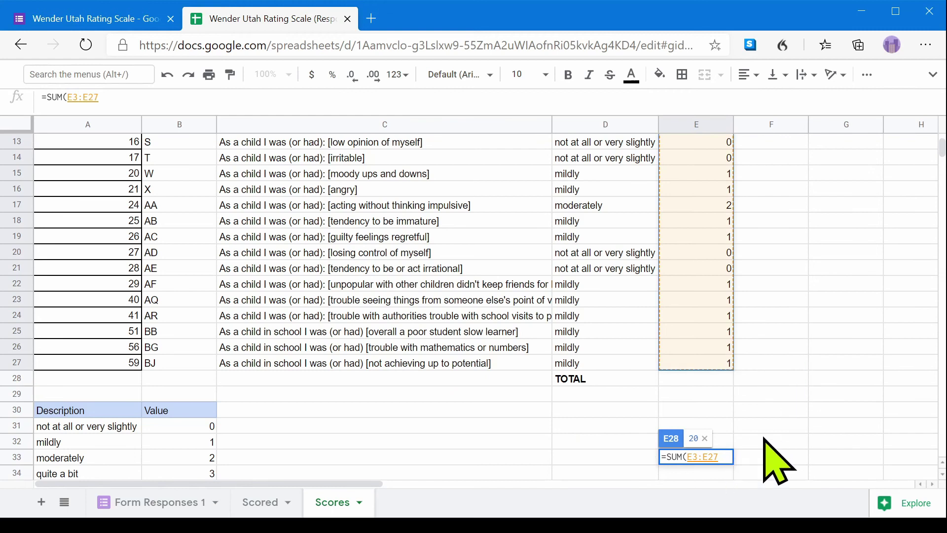
{"action": "key", "text": "Return"}
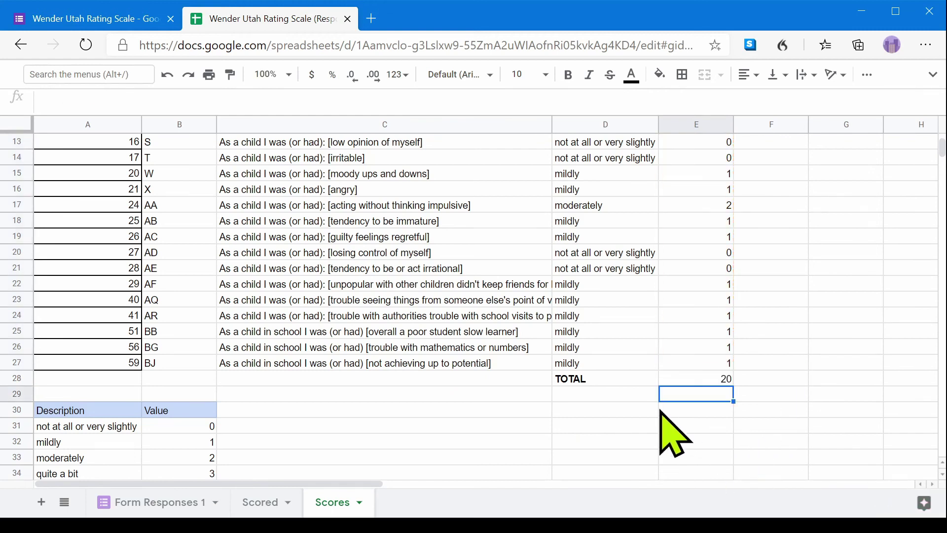
Enter two other respondents' names in D2 in turn and check the TOTAL recalculates to 68.
{"action": "scroll", "coordinate": [793, 376], "scroll_direction": "up", "scroll_amount": 4}
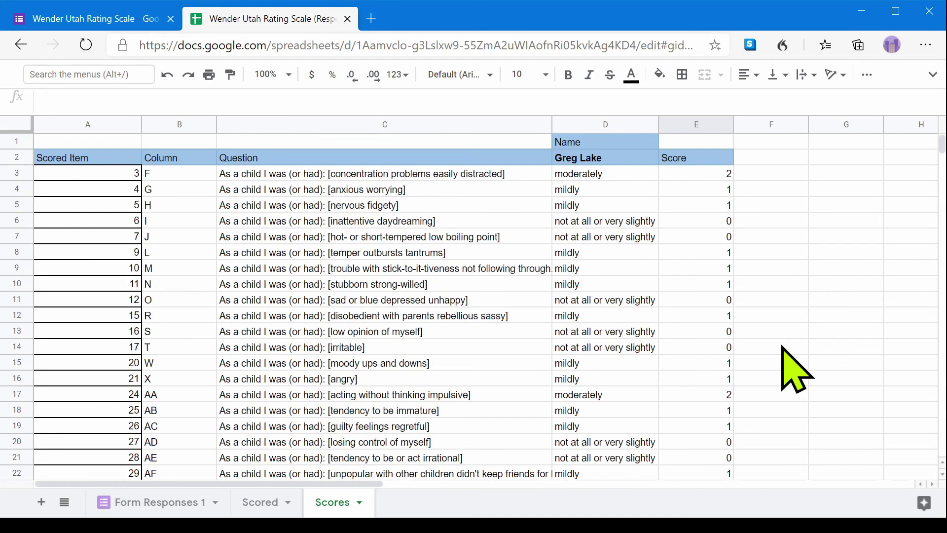
{"action": "left_click", "coordinate": [599, 147]}
{"action": "left_click", "coordinate": [630, 161]}
{"action": "type", "text": "Carl Palmer"}
{"action": "key", "text": "Return"}
{"action": "scroll", "coordinate": [715, 385], "scroll_direction": "down", "scroll_amount": 4}
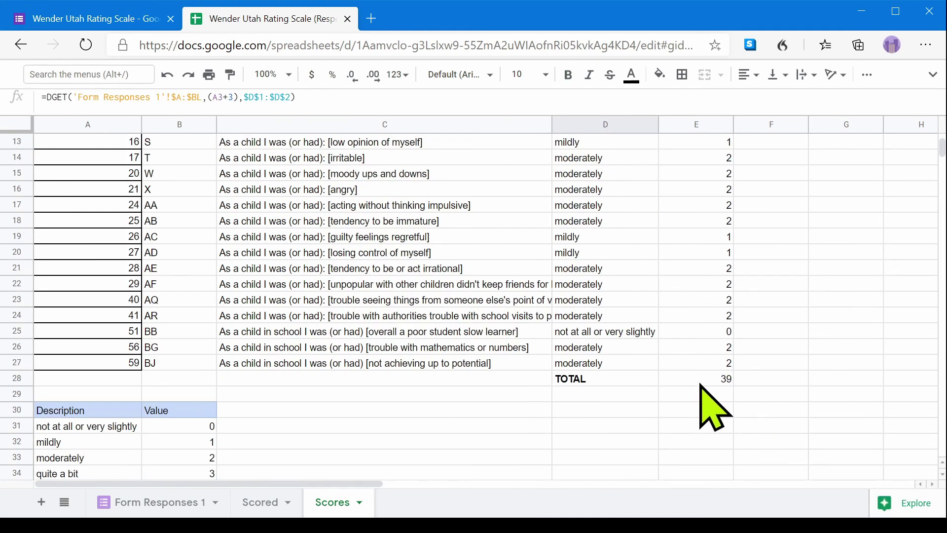
{"action": "scroll", "coordinate": [710, 402], "scroll_direction": "up", "scroll_amount": 4}
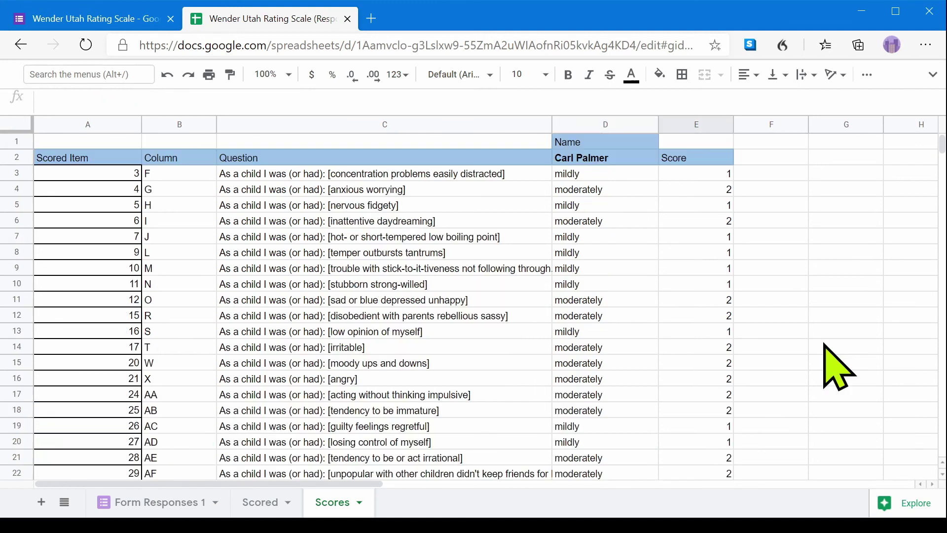
{"action": "left_click", "coordinate": [606, 159]}
{"action": "type", "text": "K"}
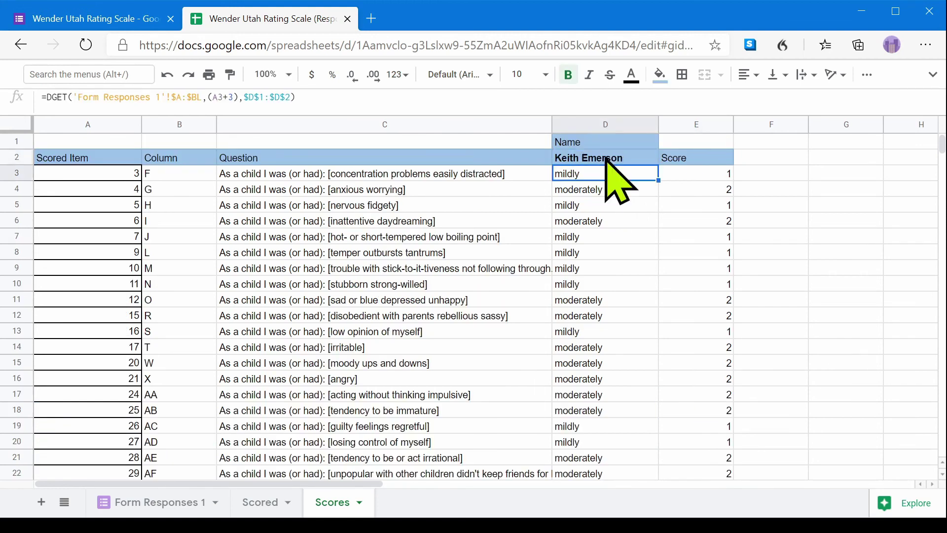
{"action": "type", "text": "eith Emerson"}
{"action": "key", "text": "Return"}
{"action": "scroll", "coordinate": [790, 326], "scroll_direction": "down", "scroll_amount": 4}
{"action": "left_click", "coordinate": [705, 395]}
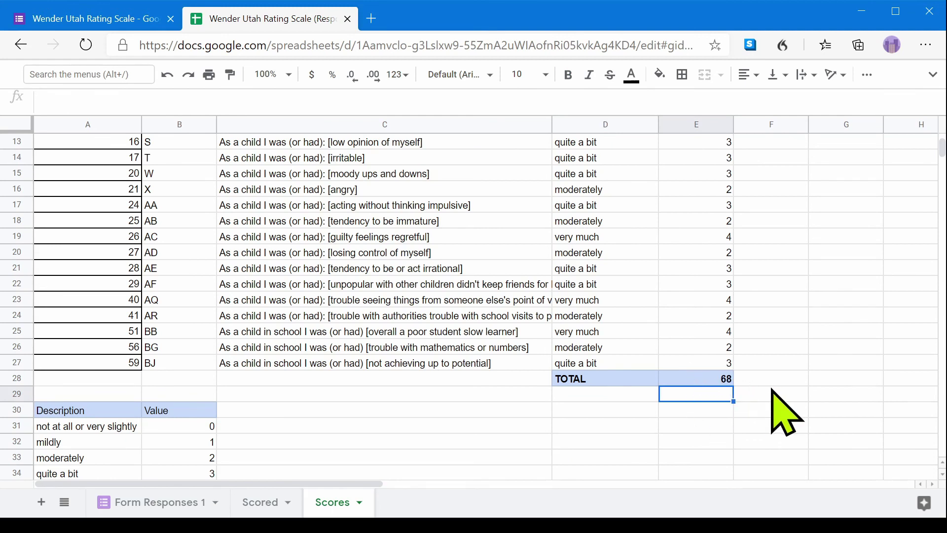
{"action": "left_click", "coordinate": [728, 409]}
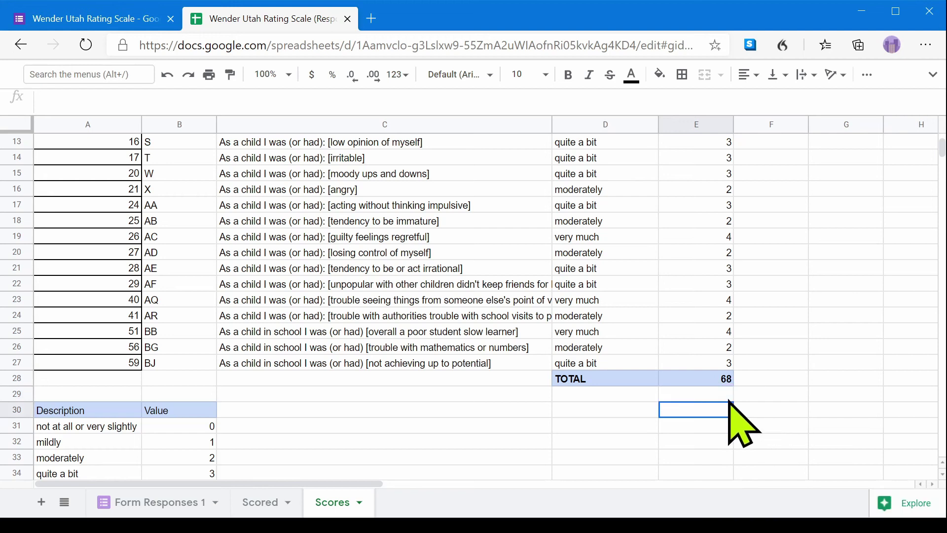
Add a conditional format turning E28 green when greater than or equal to 46.
{"action": "right_click", "coordinate": [700, 380]}
{"action": "scroll", "coordinate": [750, 395], "scroll_direction": "down", "scroll_amount": 2}
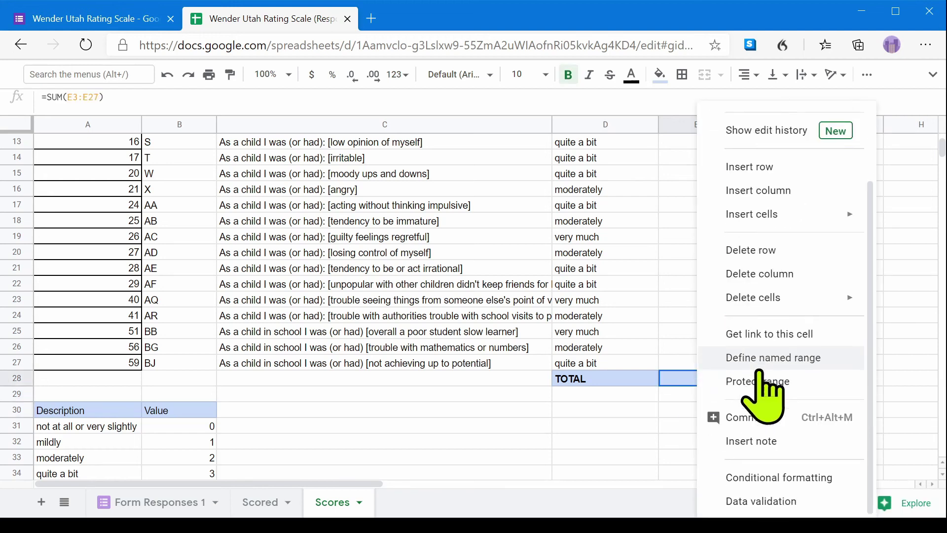
{"action": "left_click", "coordinate": [788, 477]}
{"action": "left_click", "coordinate": [848, 279]}
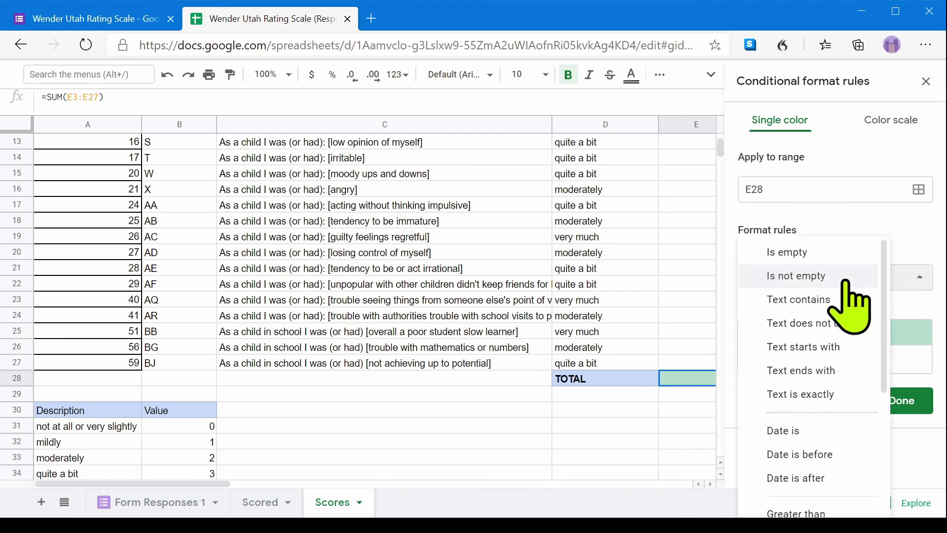
{"action": "scroll", "coordinate": [846, 283], "scroll_direction": "down", "scroll_amount": 3}
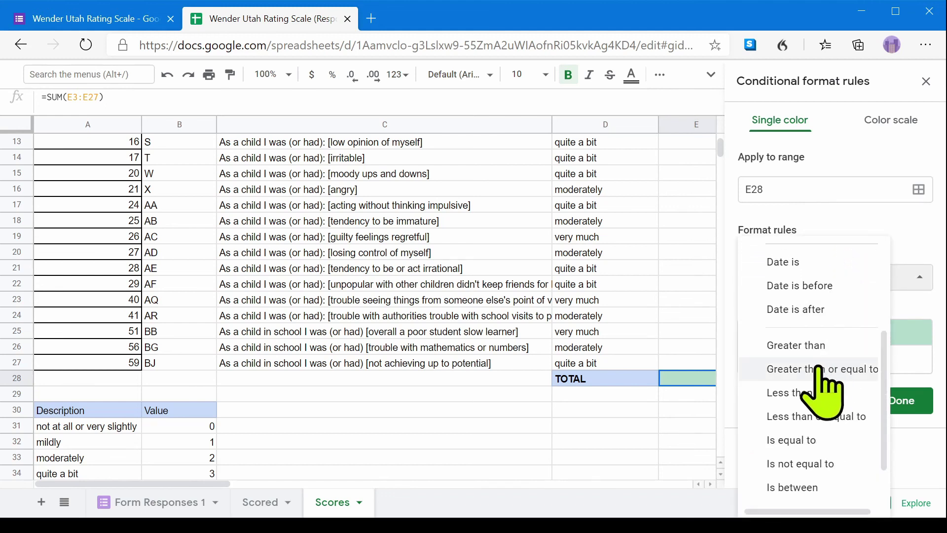
{"action": "left_click", "coordinate": [812, 371]}
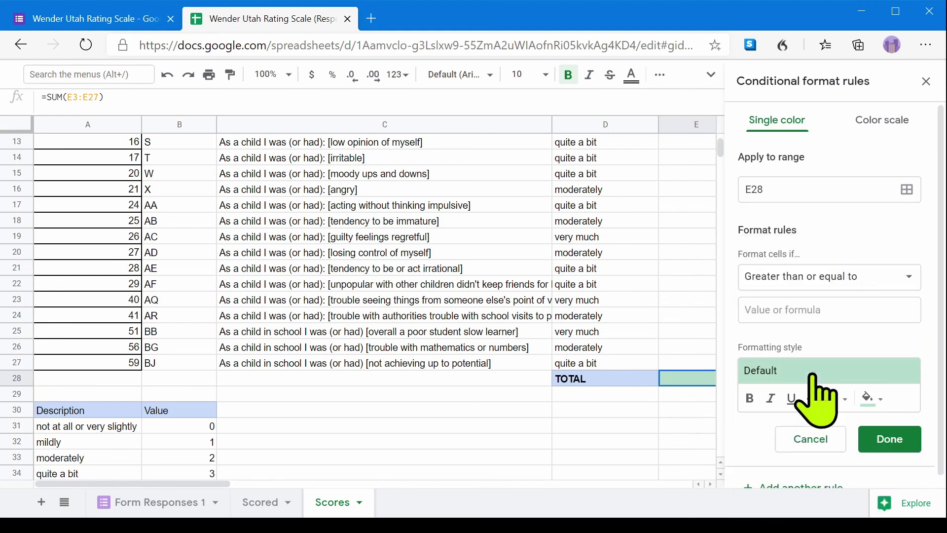
{"action": "left_click", "coordinate": [825, 316]}
{"action": "type", "text": "46"}
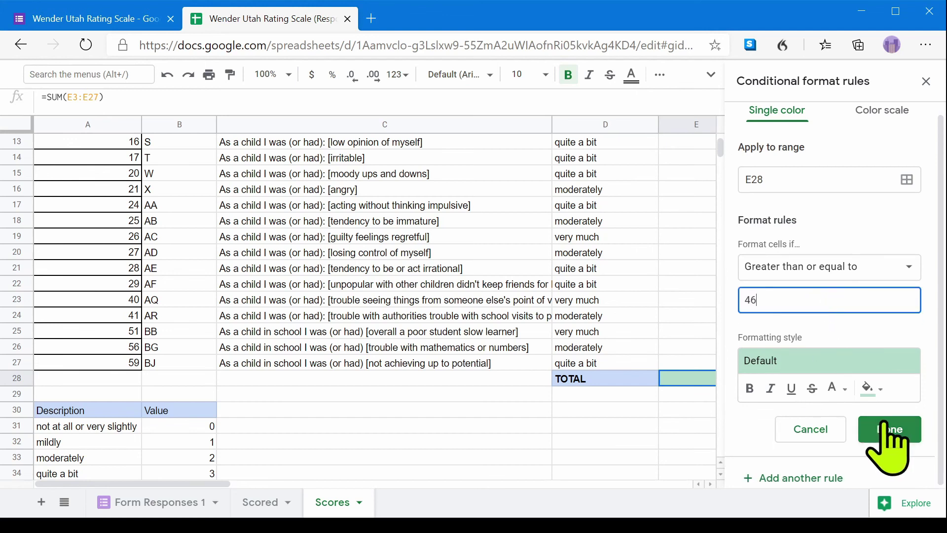
{"action": "left_click", "coordinate": [896, 430]}
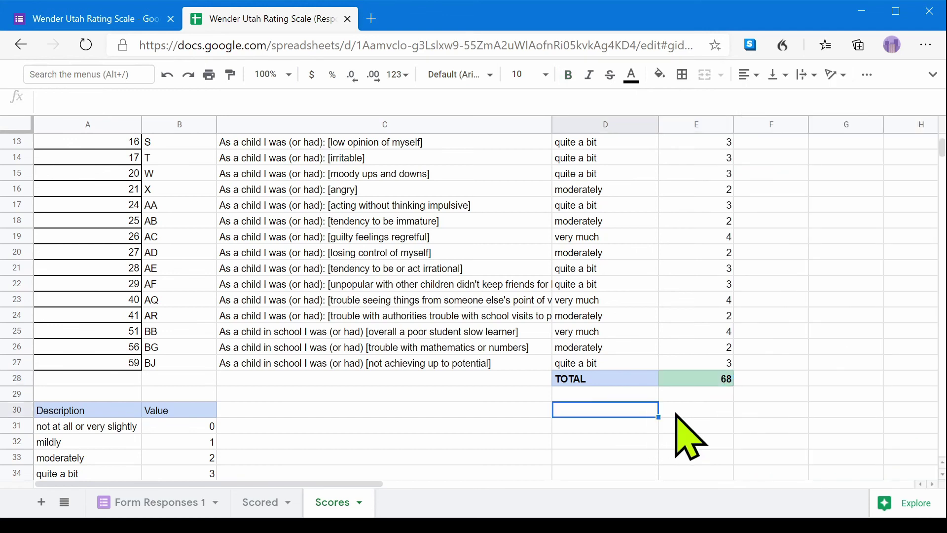
{"action": "scroll", "coordinate": [656, 413], "scroll_direction": "up", "scroll_amount": 4}
Restore the original respondent's name in D2 so TOTAL returns 20, then glance at the form editor.
{"action": "left_click", "coordinate": [608, 159]}
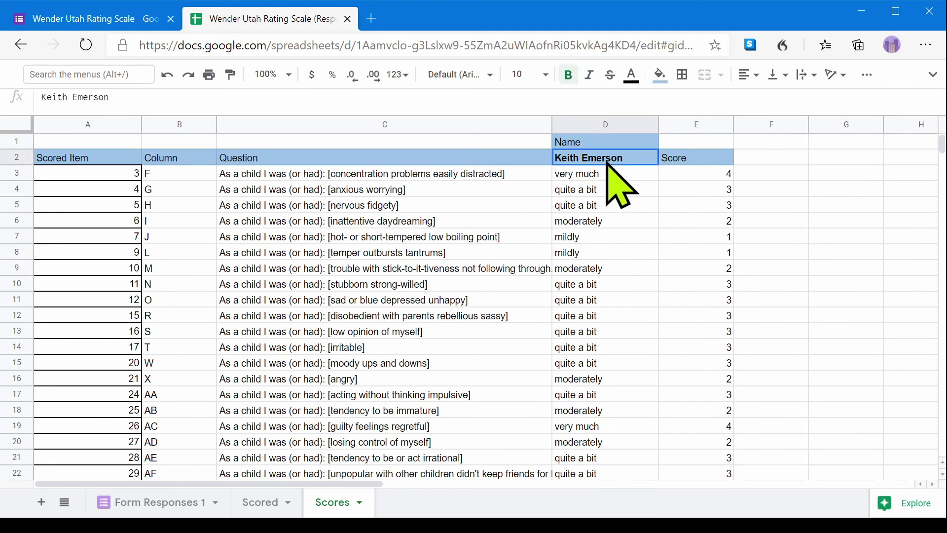
{"action": "type", "text": "Ge"}
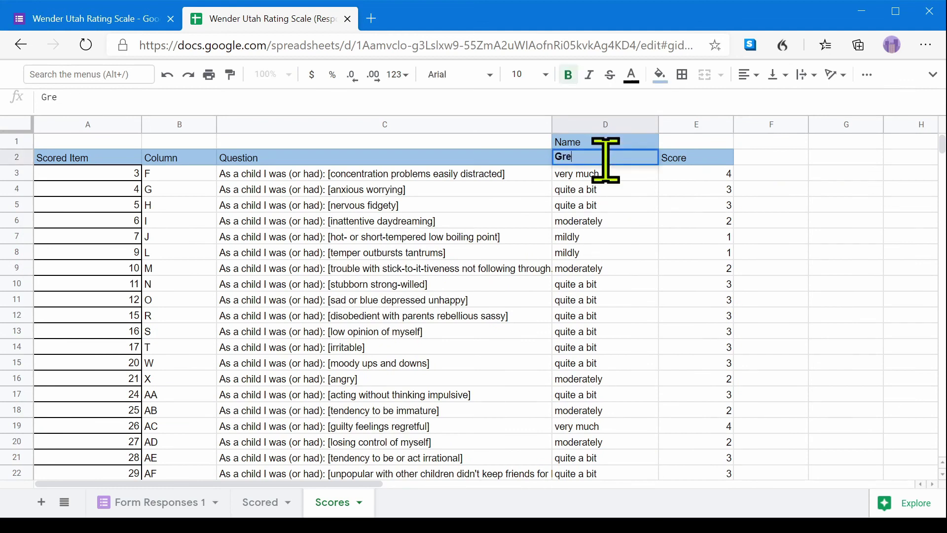
{"action": "type", "text": "eg Lak"}
{"action": "type", "text": "e"}
{"action": "key", "text": "Return"}
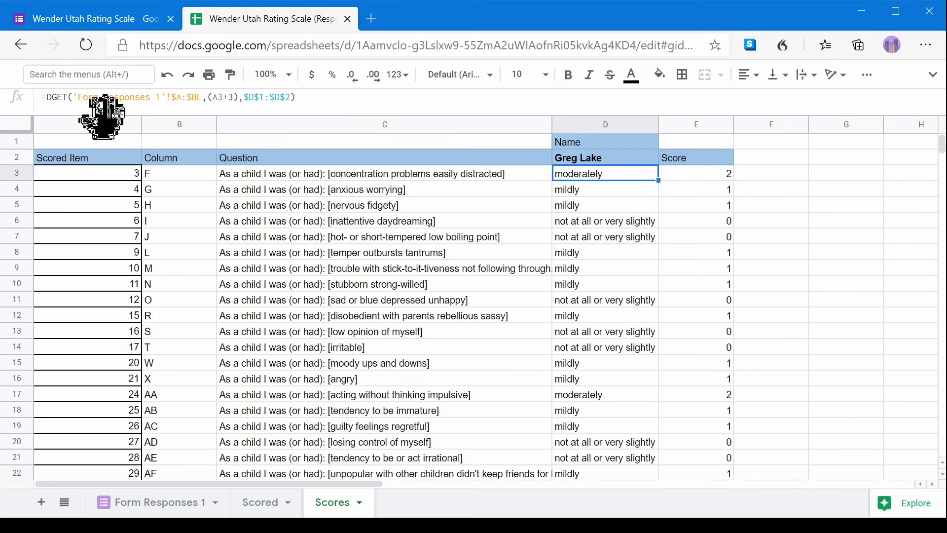
{"action": "left_click", "coordinate": [81, 18]}
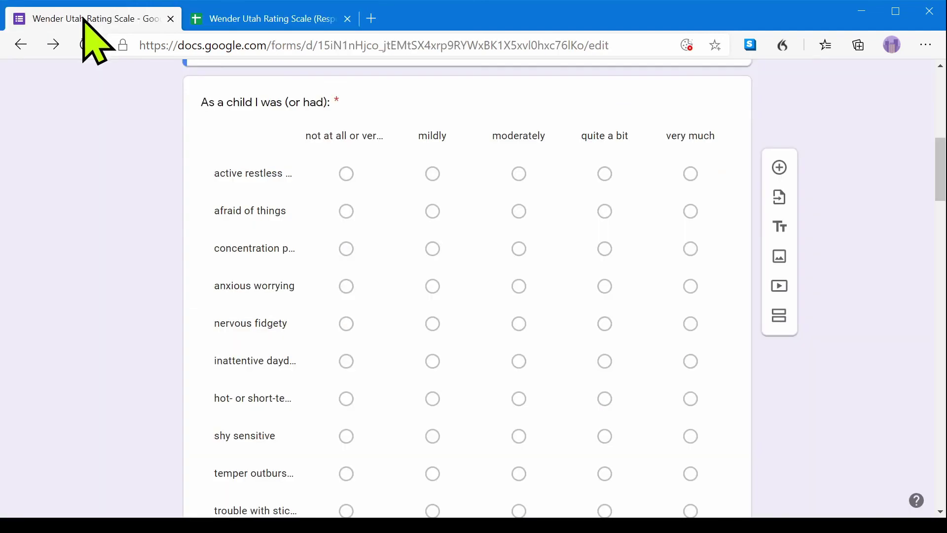
{"action": "scroll", "coordinate": [781, 286], "scroll_direction": "up", "scroll_amount": 10}
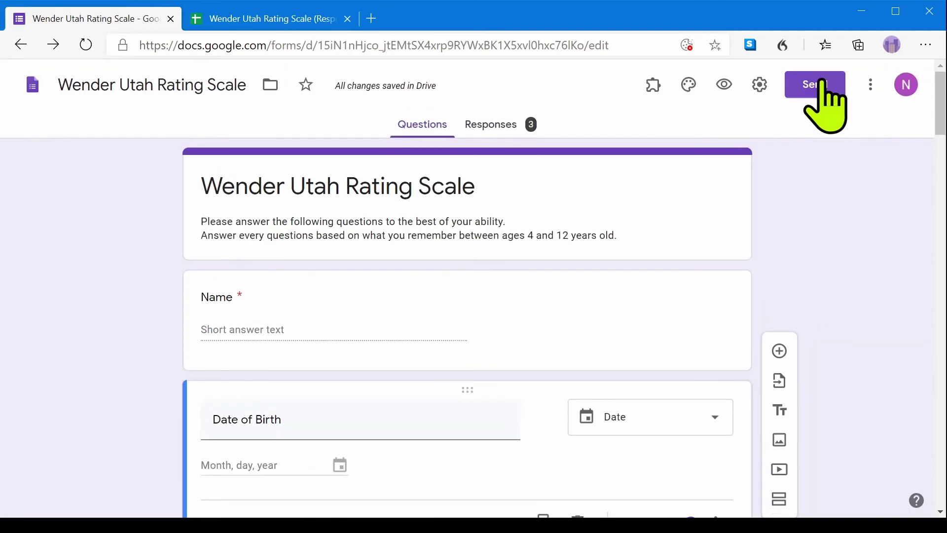
{"action": "left_click", "coordinate": [197, 20]}
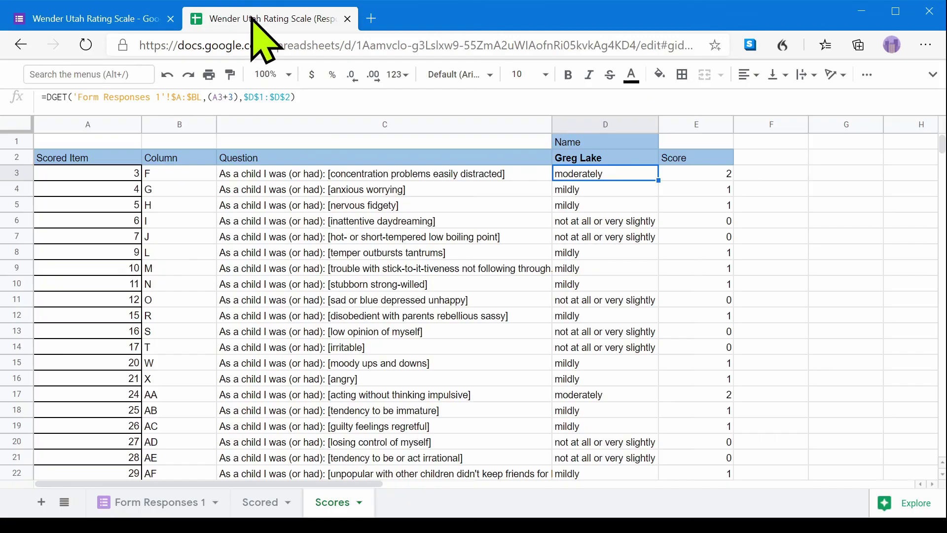
{"action": "left_click", "coordinate": [157, 508]}
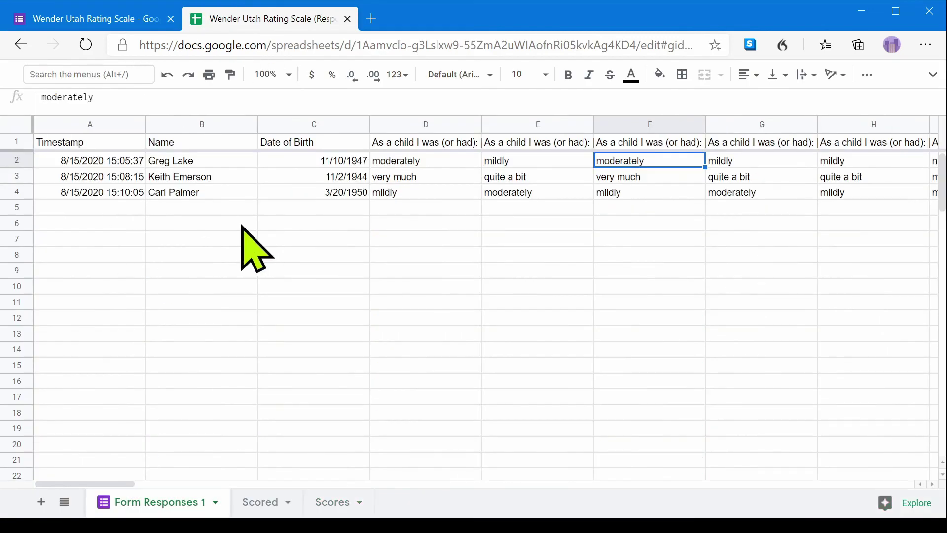
{"action": "left_click", "coordinate": [179, 194]}
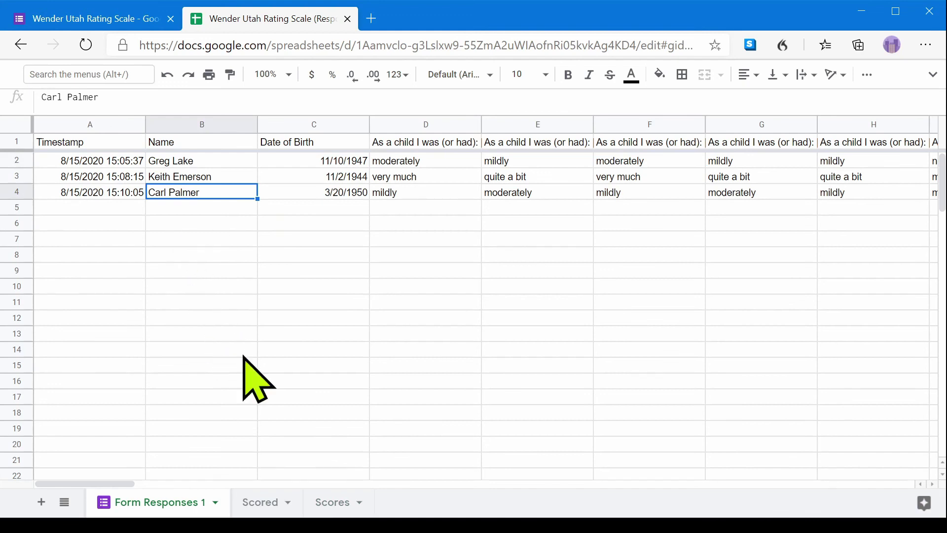
{"action": "left_click", "coordinate": [329, 502]}
{"action": "left_click", "coordinate": [625, 159]}
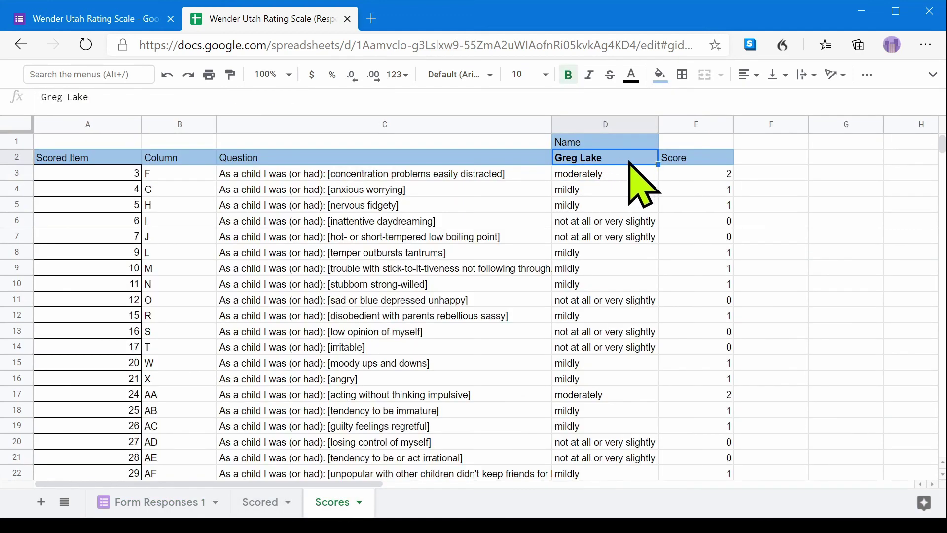
{"action": "scroll", "coordinate": [671, 271], "scroll_direction": "down", "scroll_amount": 5}
{"action": "key", "text": "ctrl+Home"}
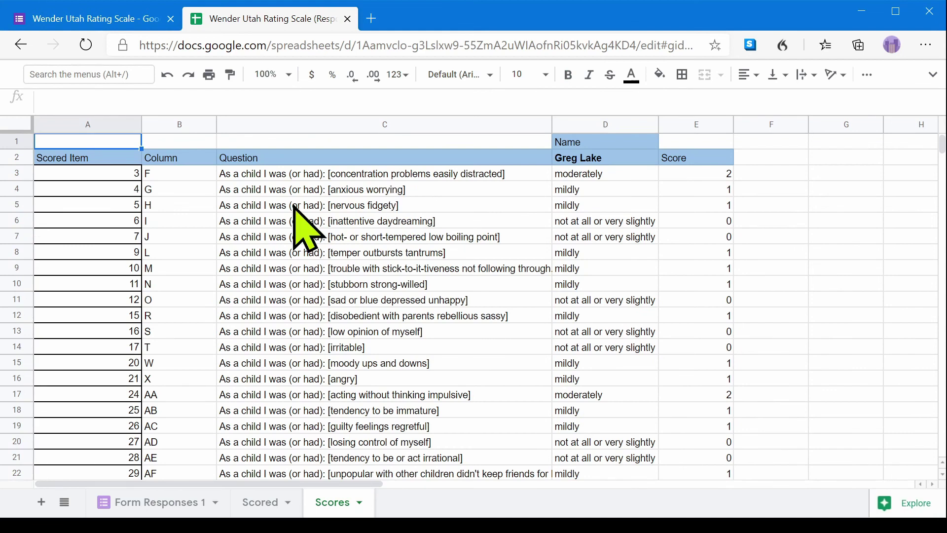
{"action": "scroll", "coordinate": [294, 212], "scroll_direction": "down", "scroll_amount": 3}
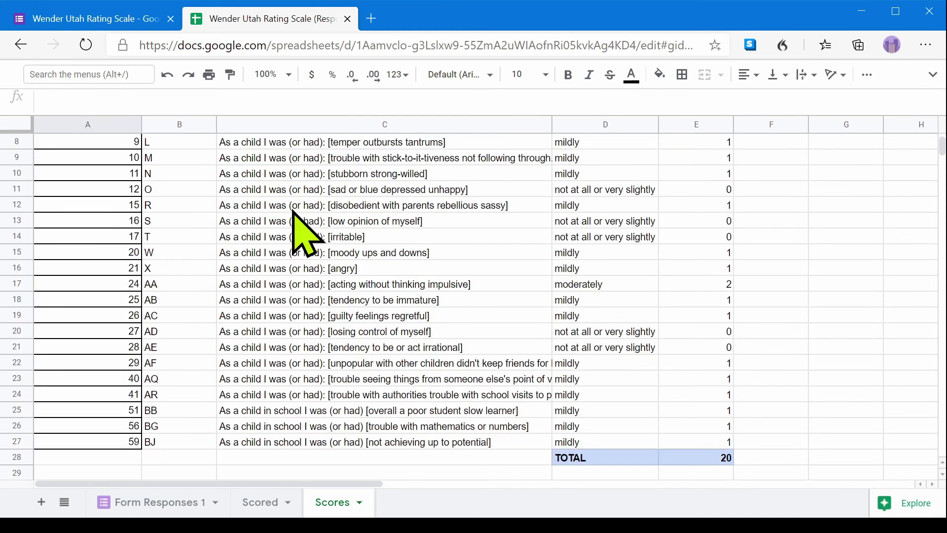
{"action": "scroll", "coordinate": [294, 212], "scroll_direction": "down", "scroll_amount": 2}
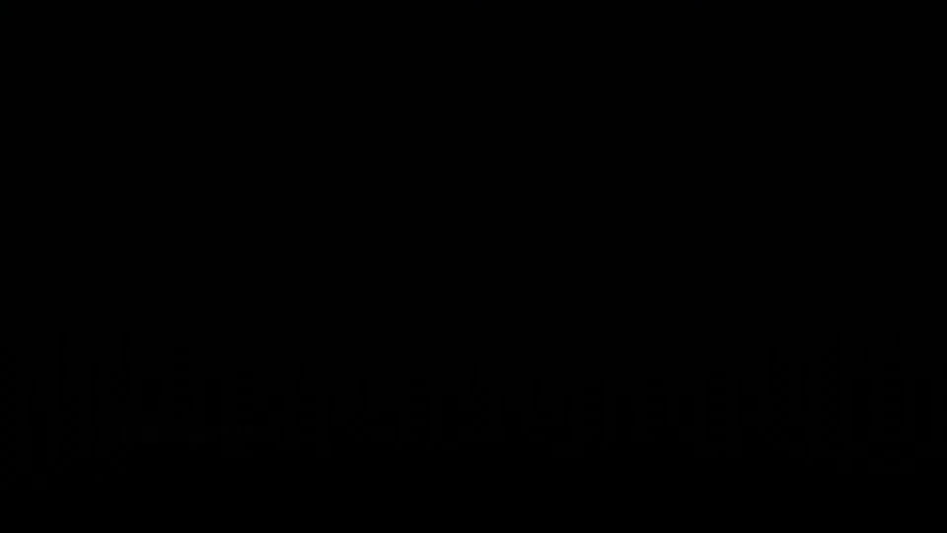